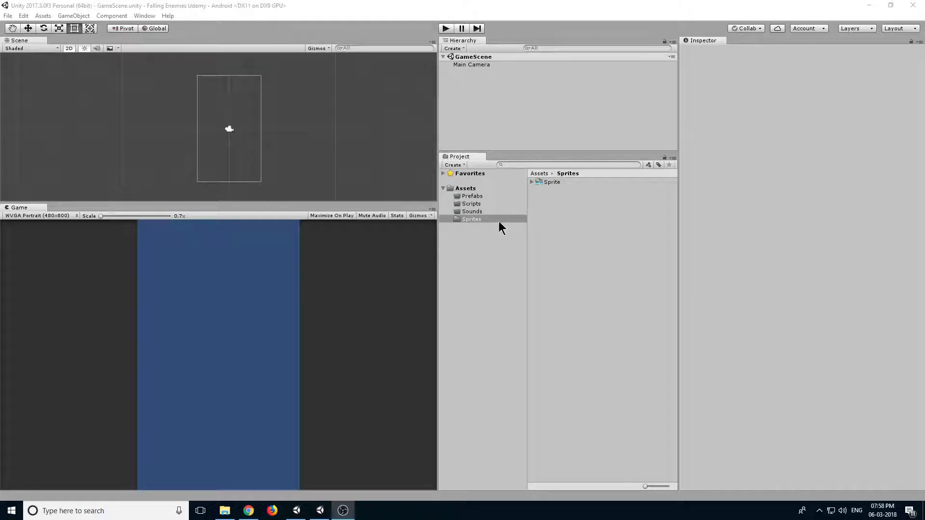
Set the Sprite texture's Sprite Mode to Multiple and Filter Mode to Point (no filter), and apply the import settings
left_click(549, 182)
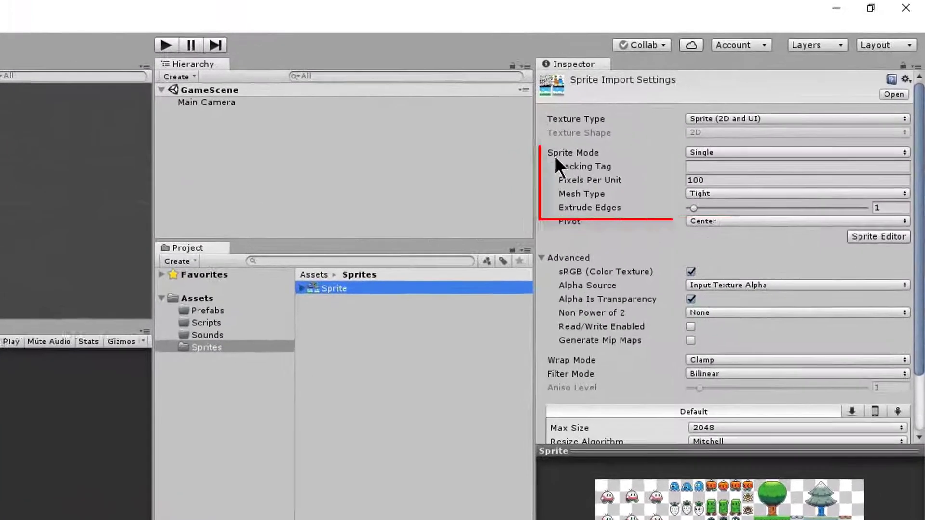
left_click(723, 155)
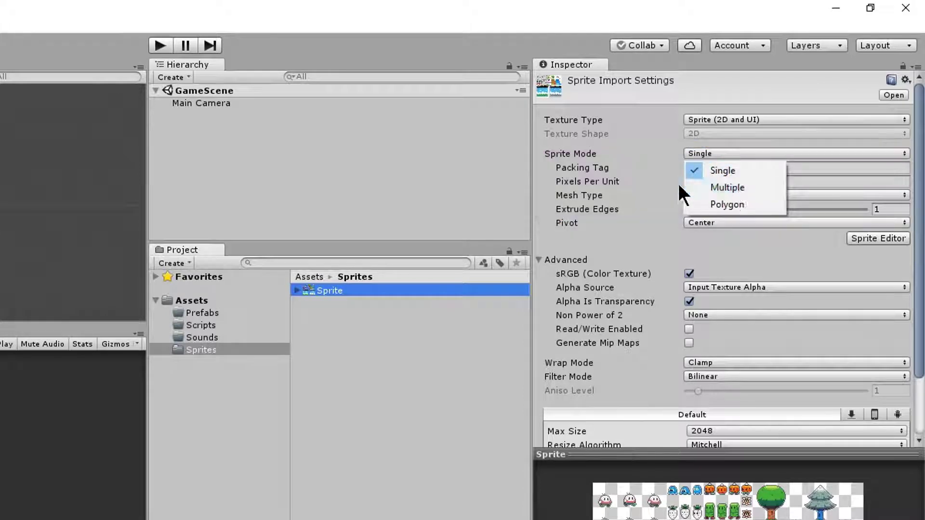
left_click(739, 186)
scroll(730, 392, "down", 3)
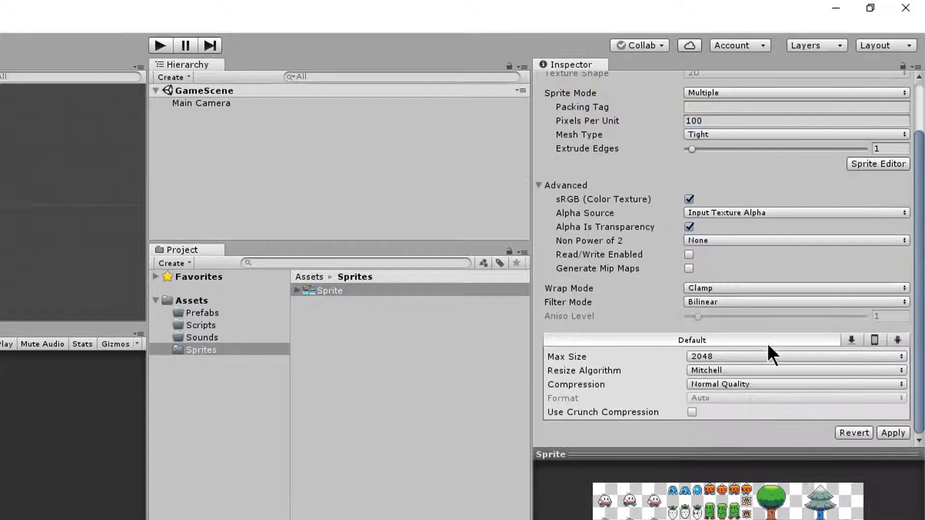
left_click(706, 301)
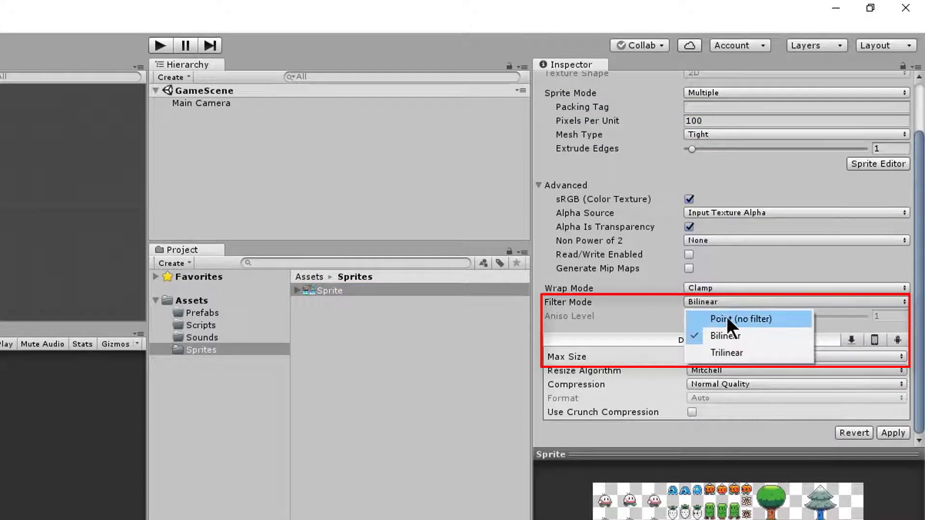
left_click(726, 316)
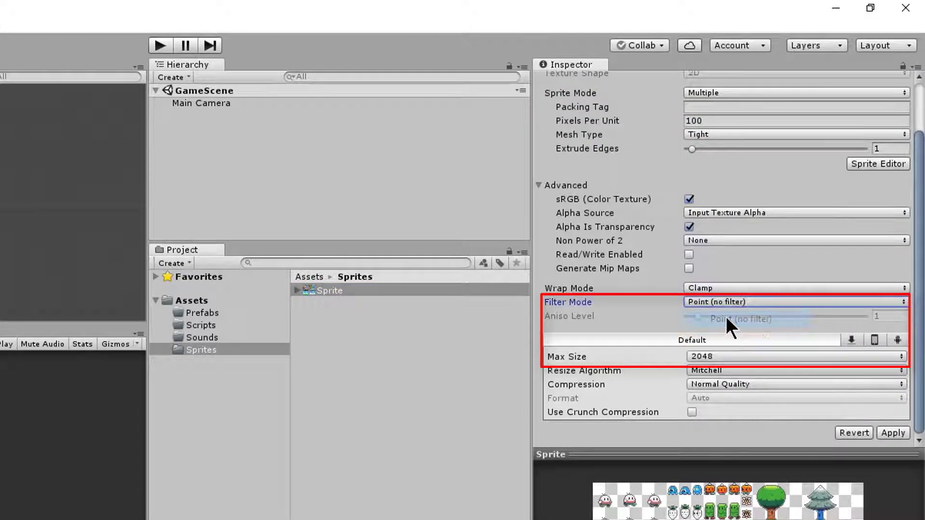
left_click(889, 433)
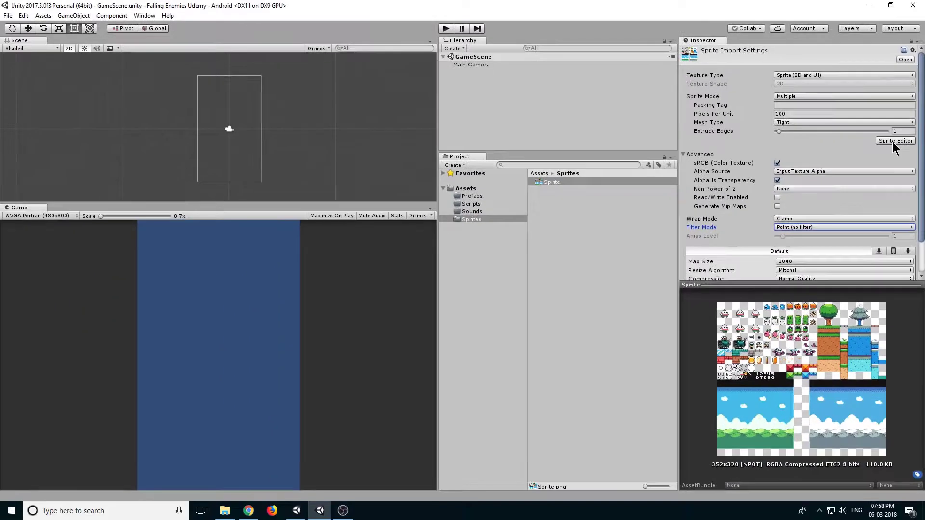
Open the sprite sheet in the Sprite Editor and look over its characters, tiles and backgrounds
left_click(878, 224)
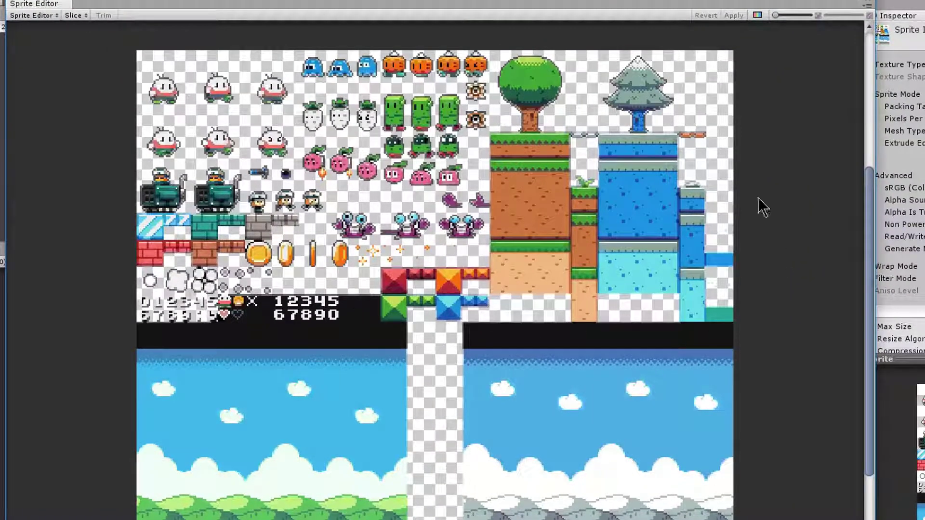
scroll(181, 98, "up", 2)
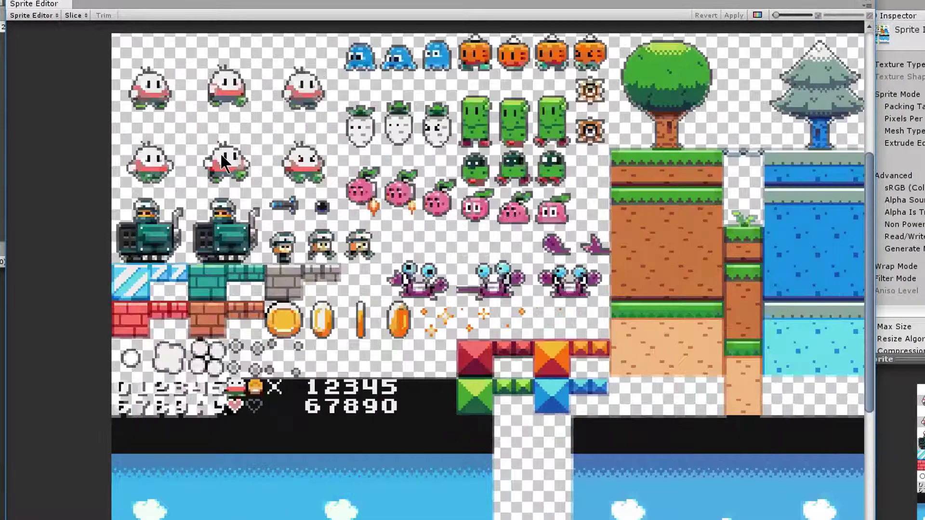
middle_click_drag(220, 153, 205, 215)
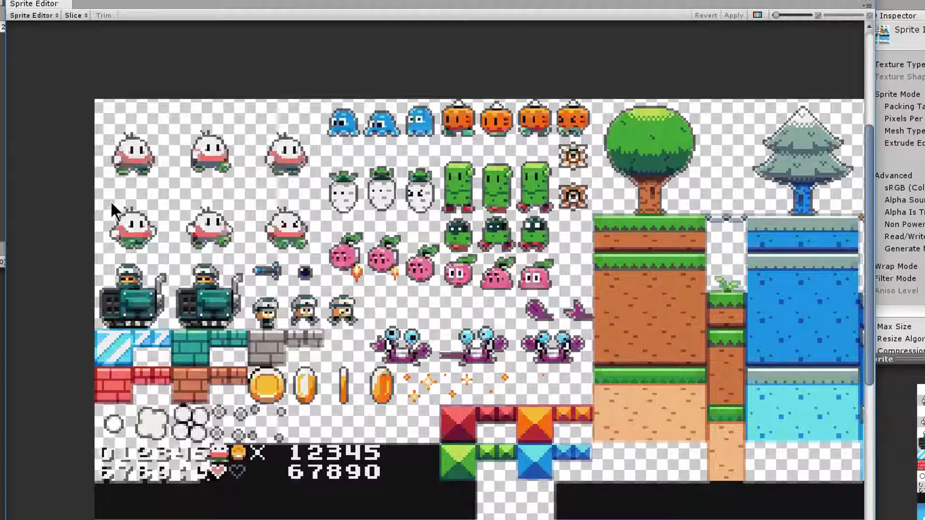
middle_click_drag(389, 213, 343, 103)
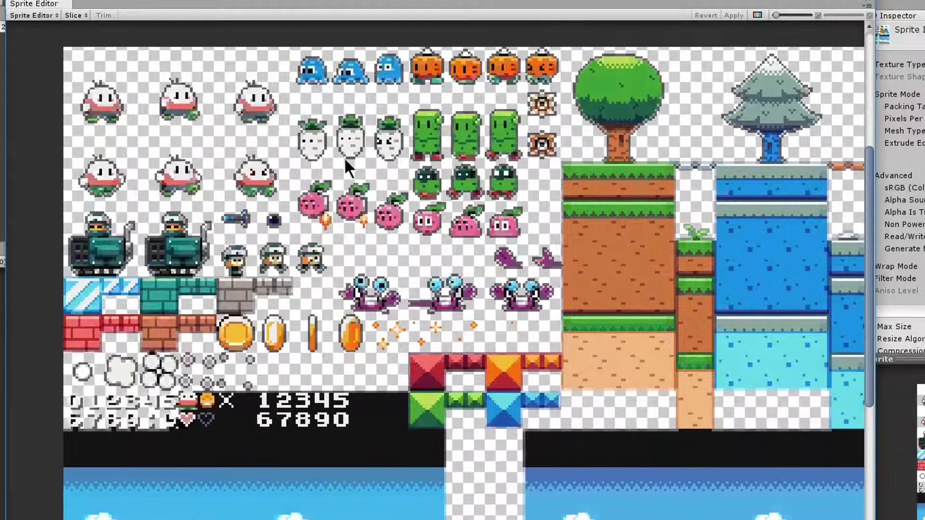
middle_click_drag(419, 424, 394, 259)
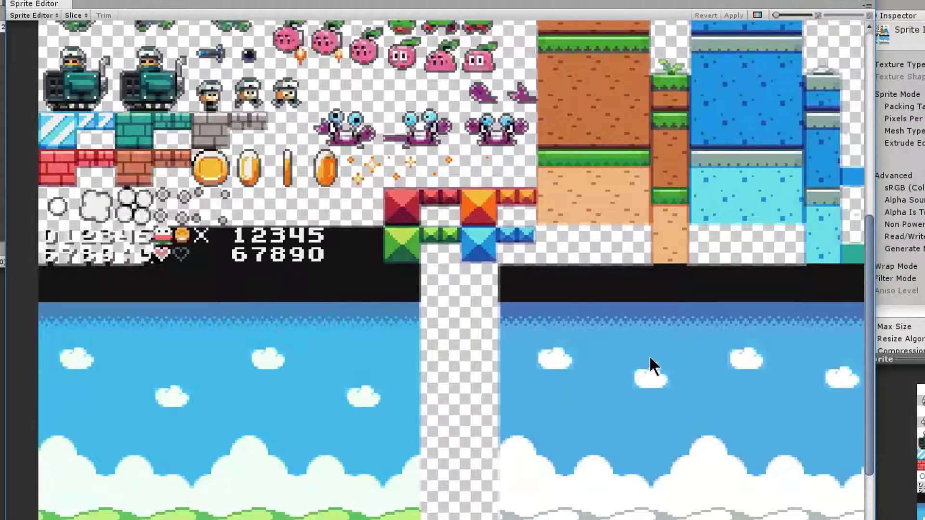
scroll(649, 354, "up", 5)
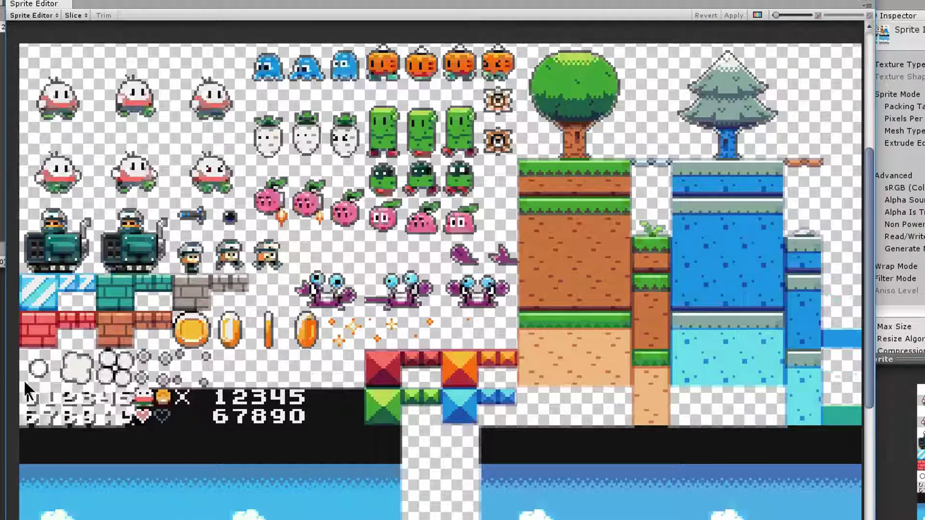
middle_click_drag(691, 89, 712, 141)
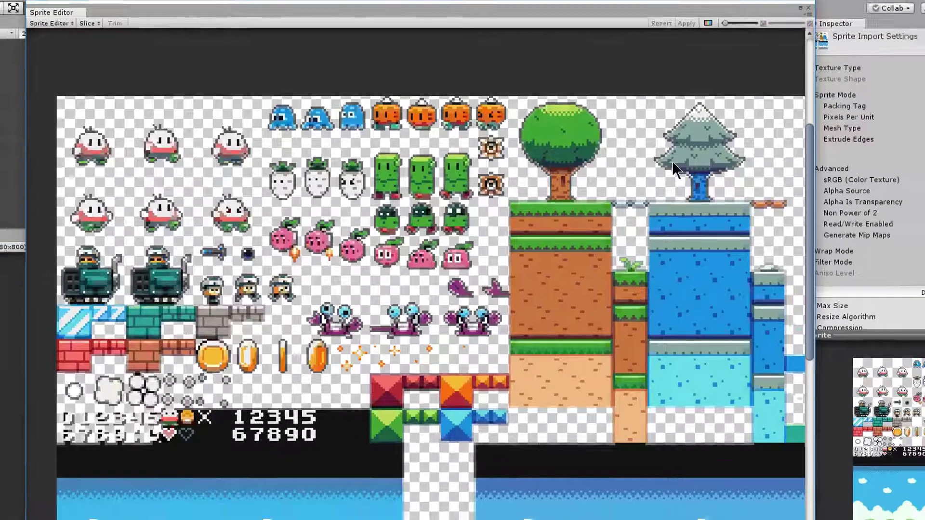
middle_click_drag(63, 131, 257, 133)
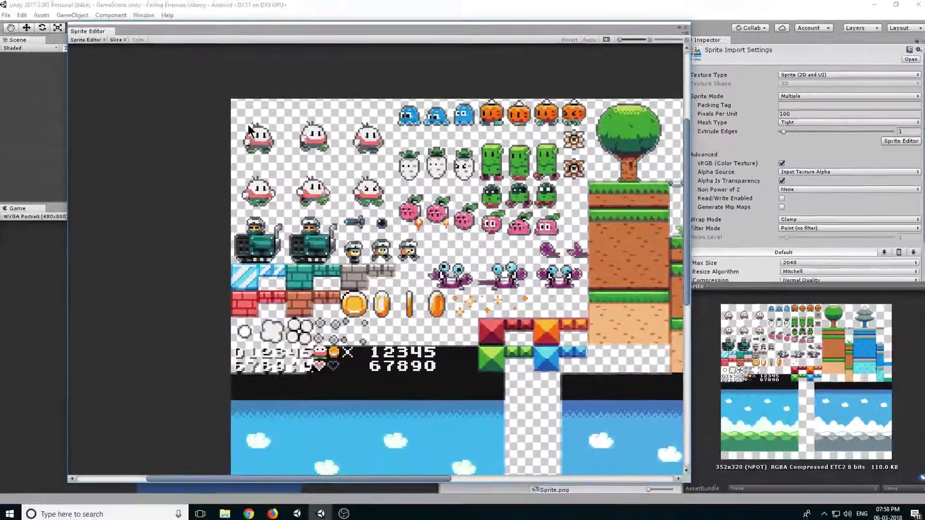
Create a 21 by 21 slice around the first character in the top row, positioned at X 5, Y 288
scroll(247, 124, "up", 3)
scroll(244, 177, "up", 3)
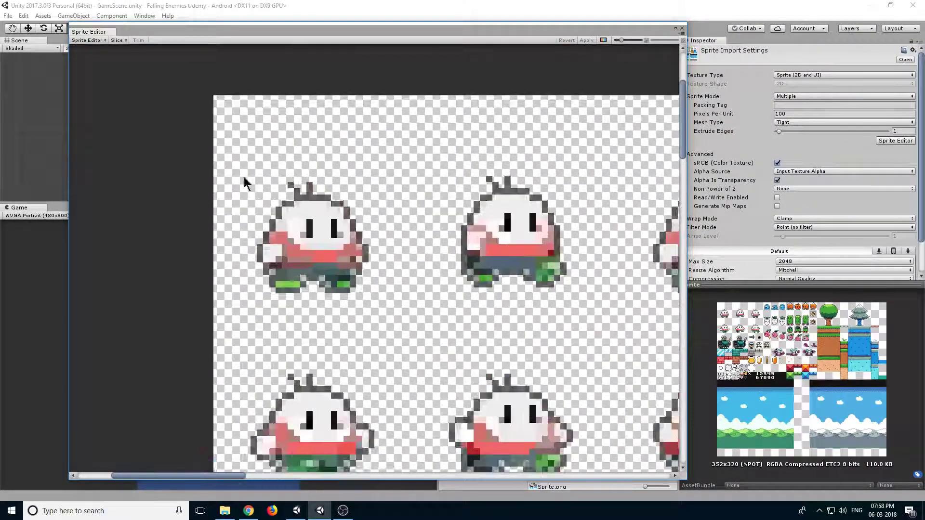
middle_click_drag(262, 278, 210, 233)
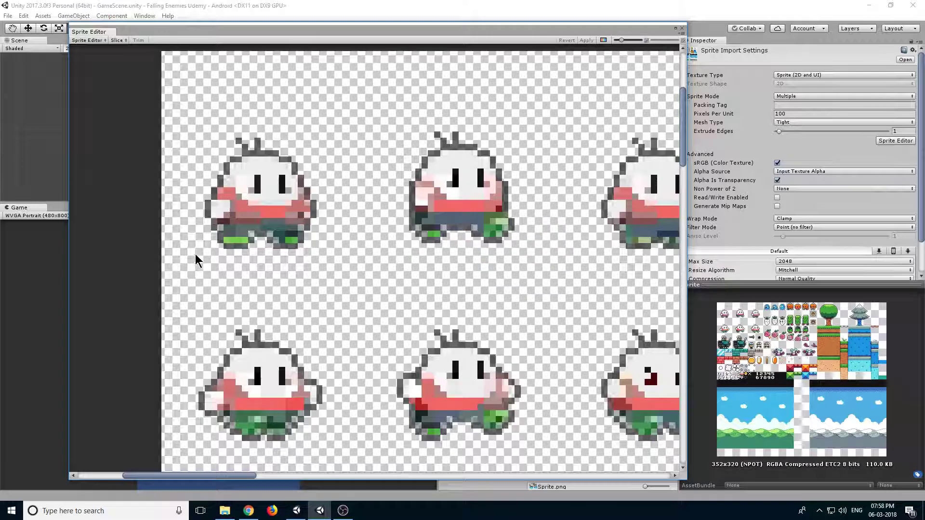
mouse_move(194, 256)
left_mouse_down()
mouse_move(310, 208)
mouse_move(329, 131)
left_mouse_up()
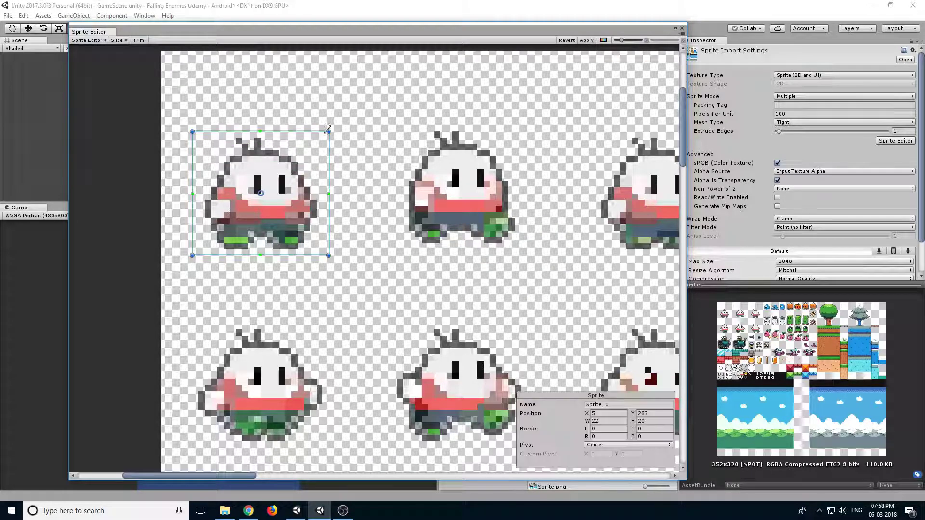
left_click(609, 421)
type("21")
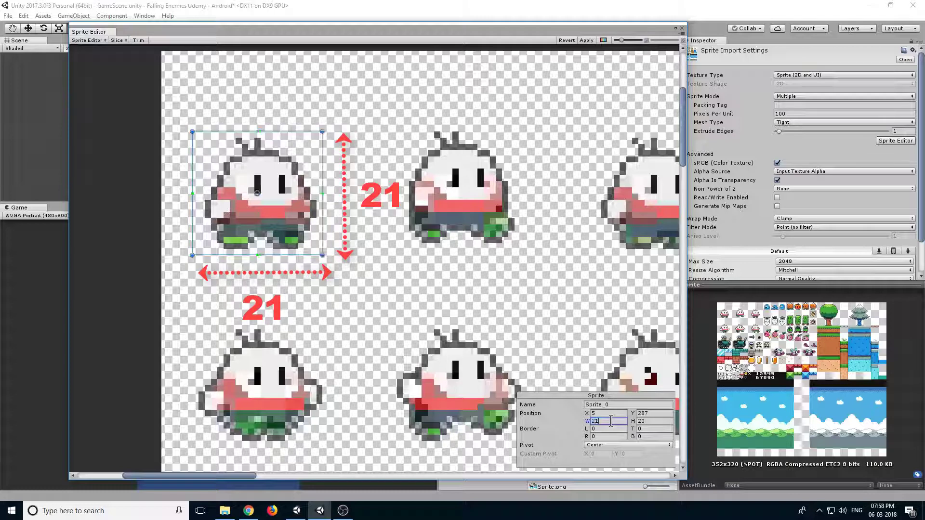
left_click(650, 422)
type("21")
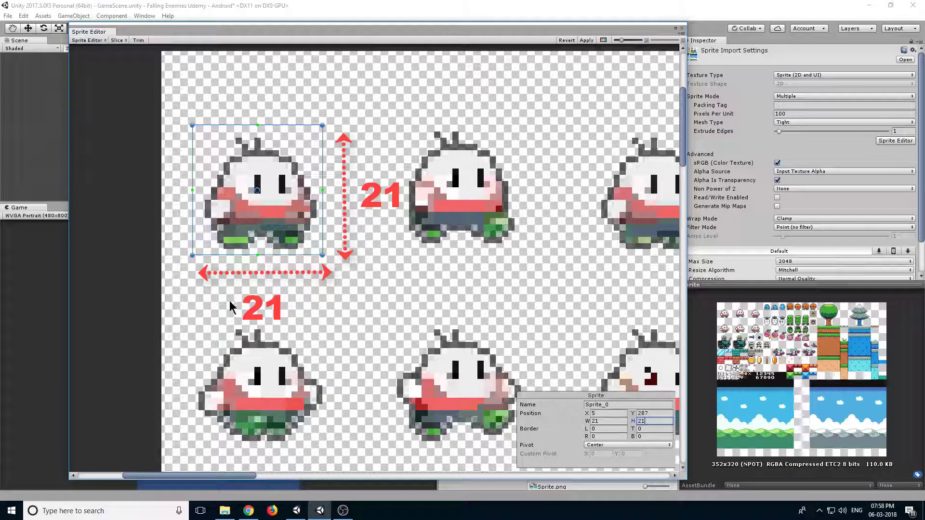
left_click_drag(271, 240, 273, 235)
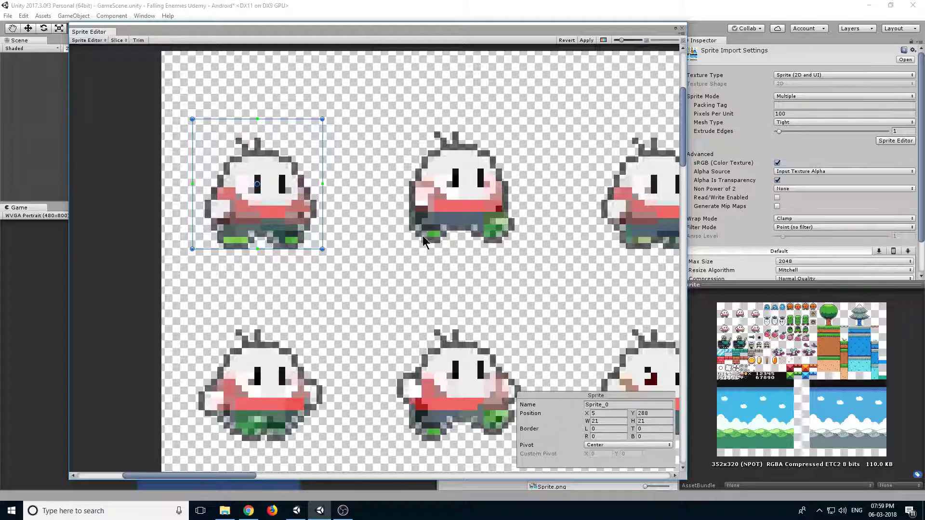
Name the first character's slice PlayerIdle
middle_click_drag(272, 204, 224, 207)
left_click(622, 404)
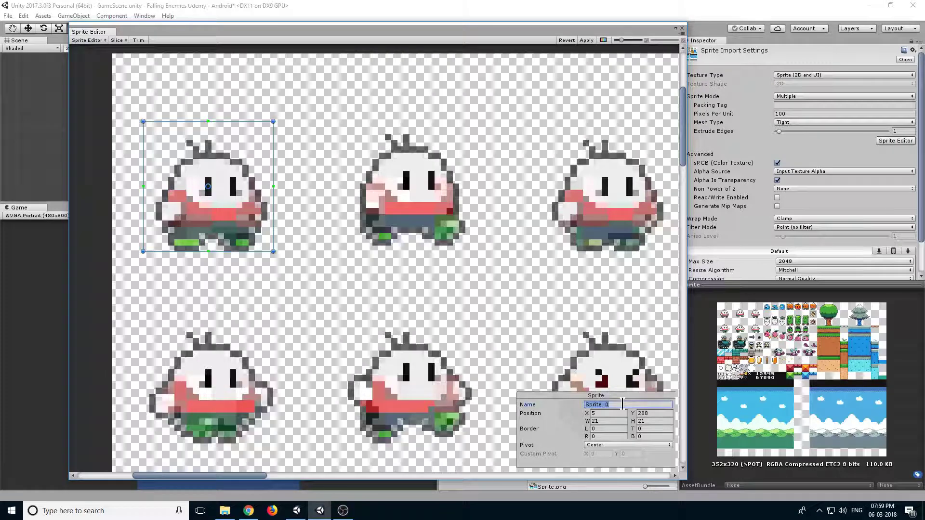
type("Play")
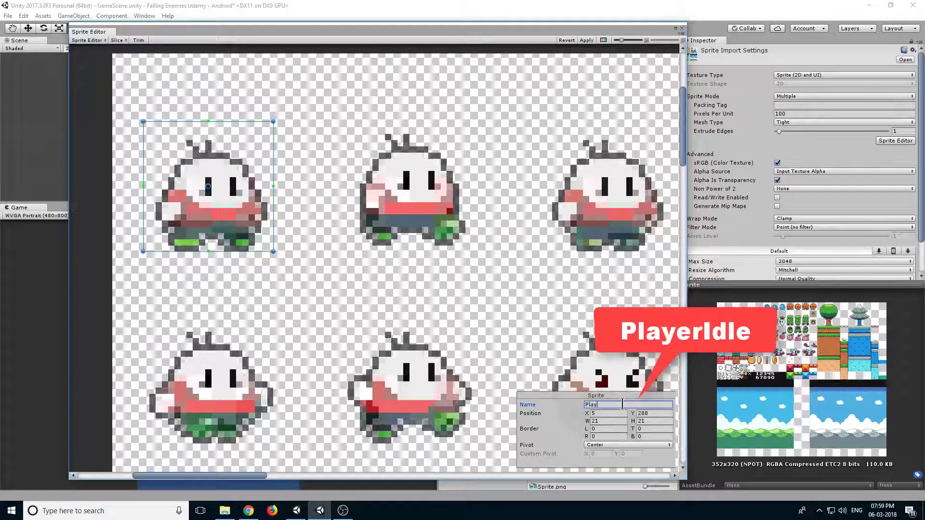
type("erIdle")
Create a 21 by 21 slice around the second character in the top row, positioned at X 37, Y 288
middle_click_drag(340, 251, 302, 256)
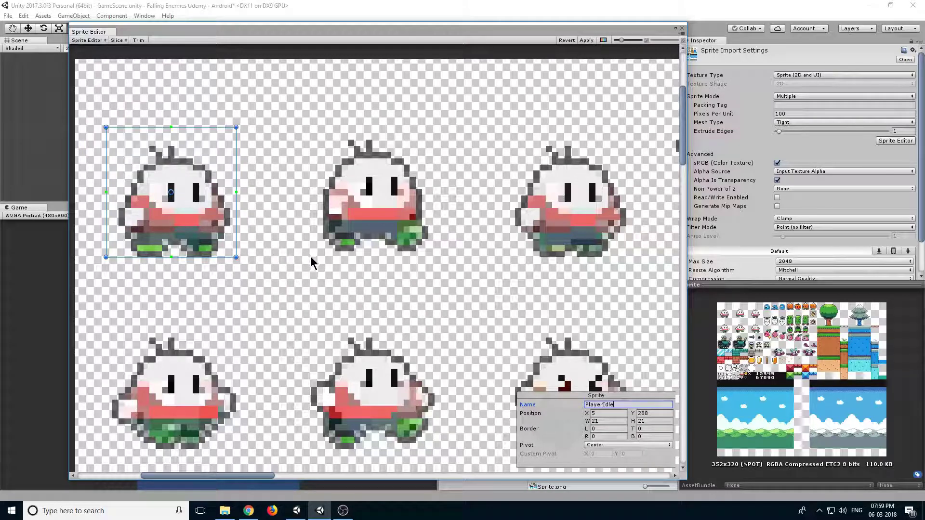
left_click_drag(310, 257, 437, 127)
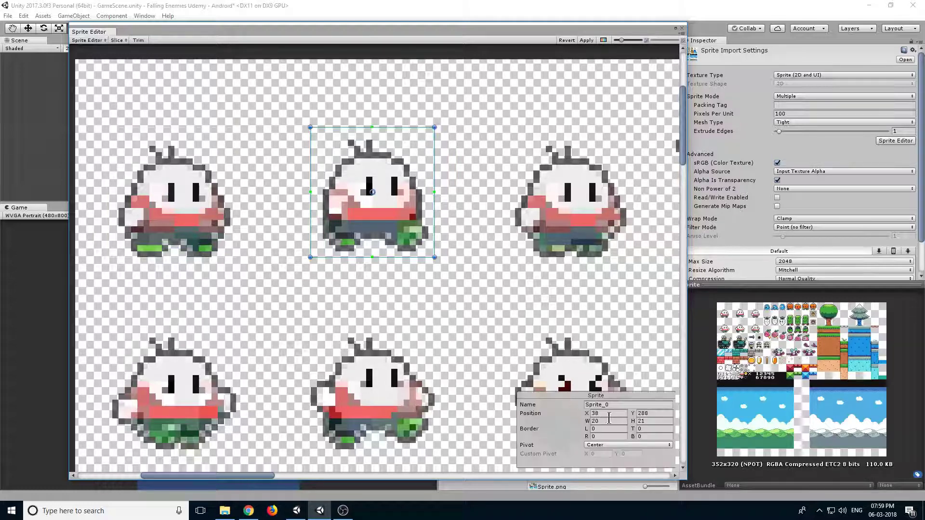
type("21")
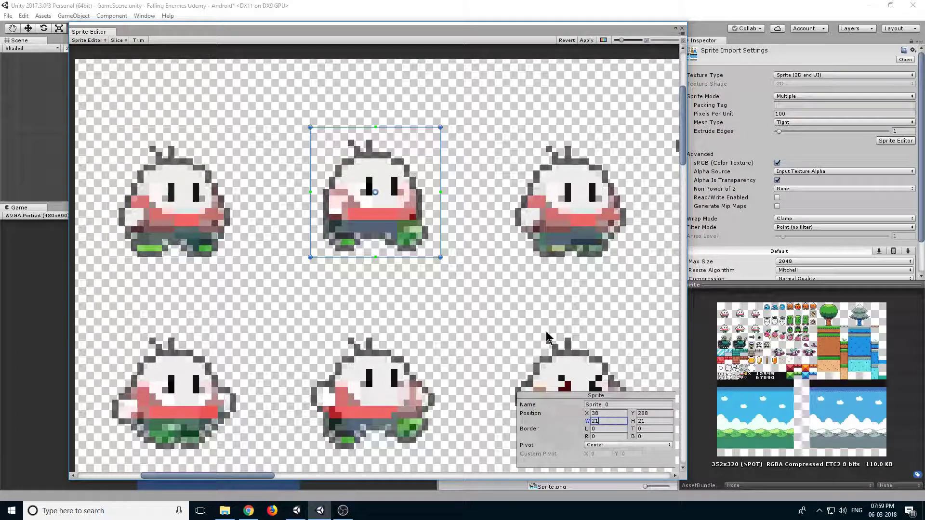
key("Return")
left_click_drag(374, 234, 373, 235)
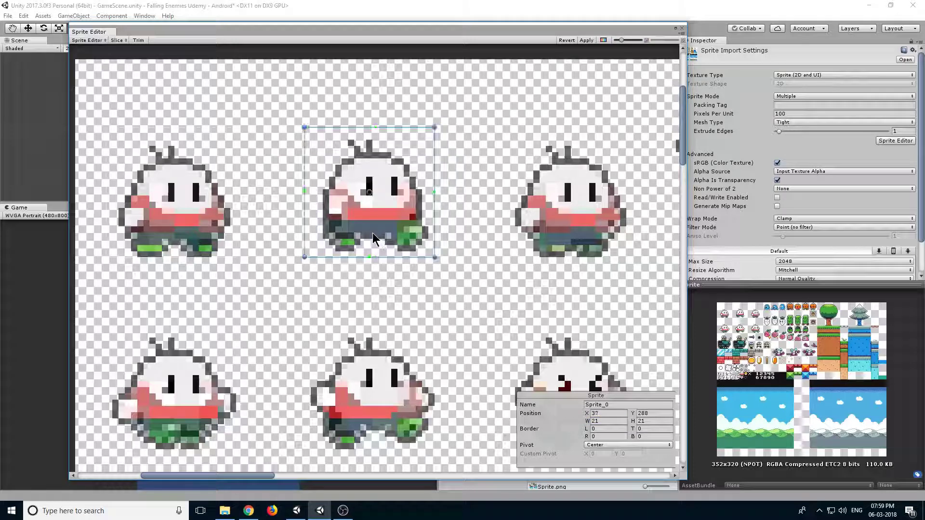
Name the second character's slice PlayerWalk1
left_click(621, 403)
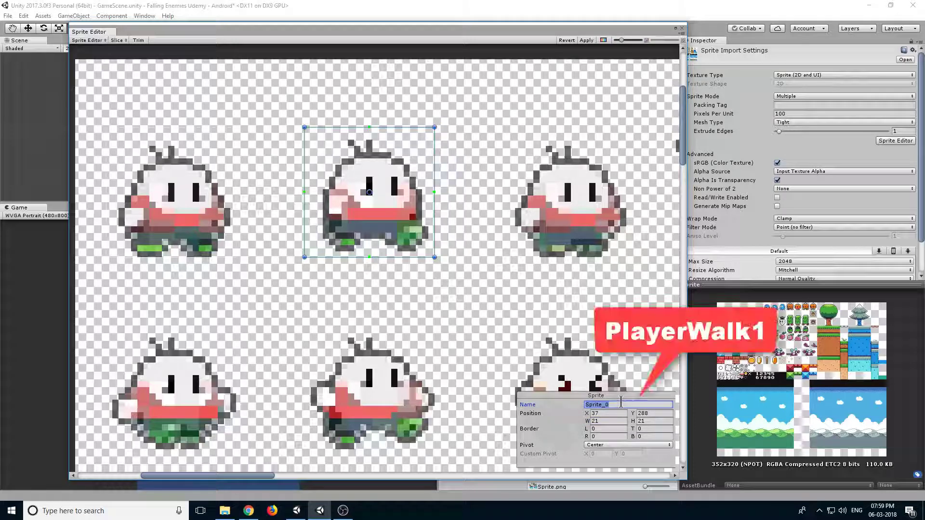
type("Player")
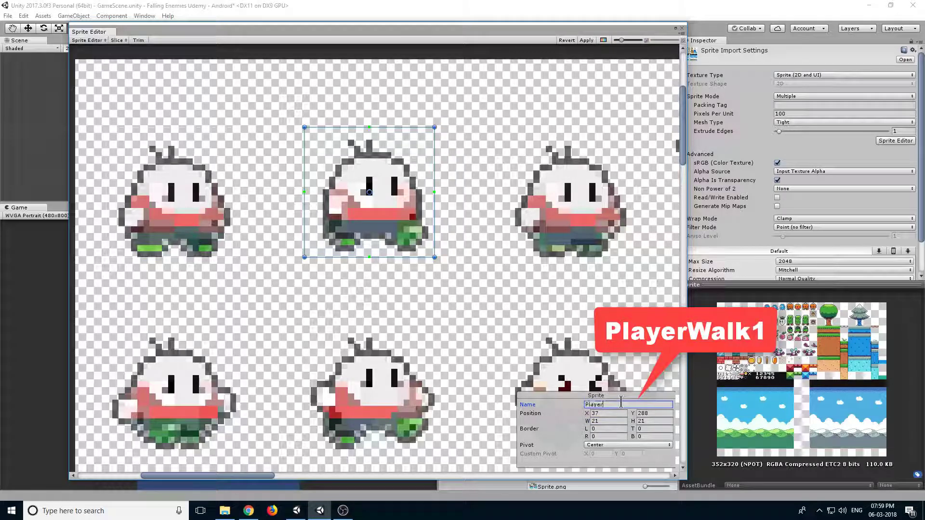
type("Walk1")
key("Return")
Create a 21 by 21 slice around the third character in the top row, at X 69, Y 288
middle_click_drag(511, 264, 385, 277)
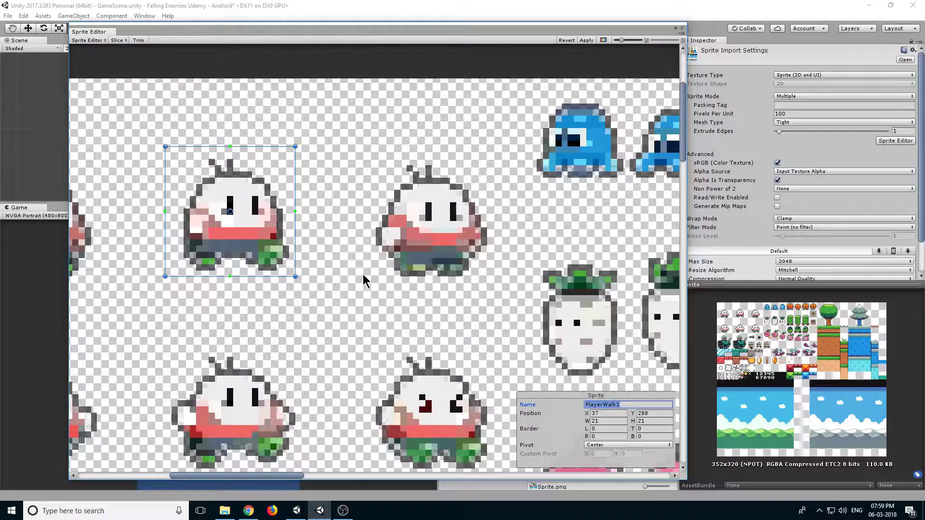
left_click_drag(364, 276, 488, 153)
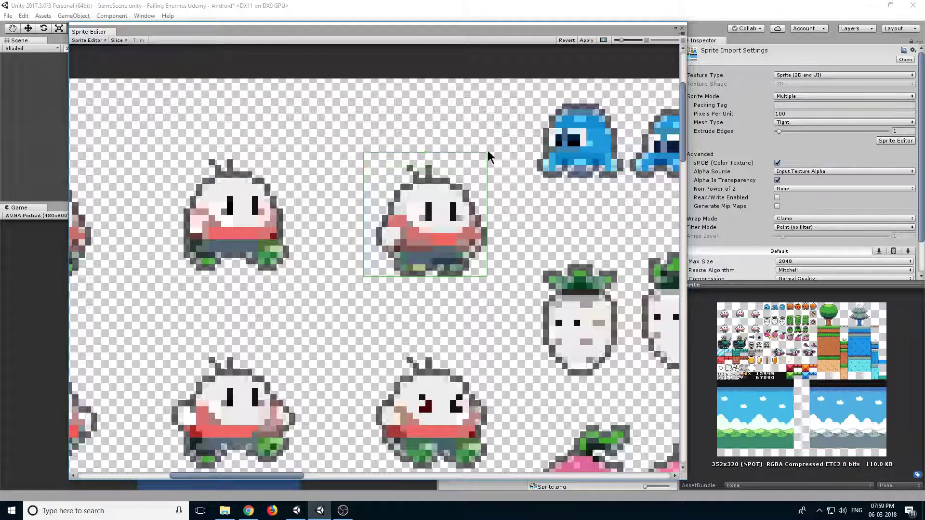
type("21")
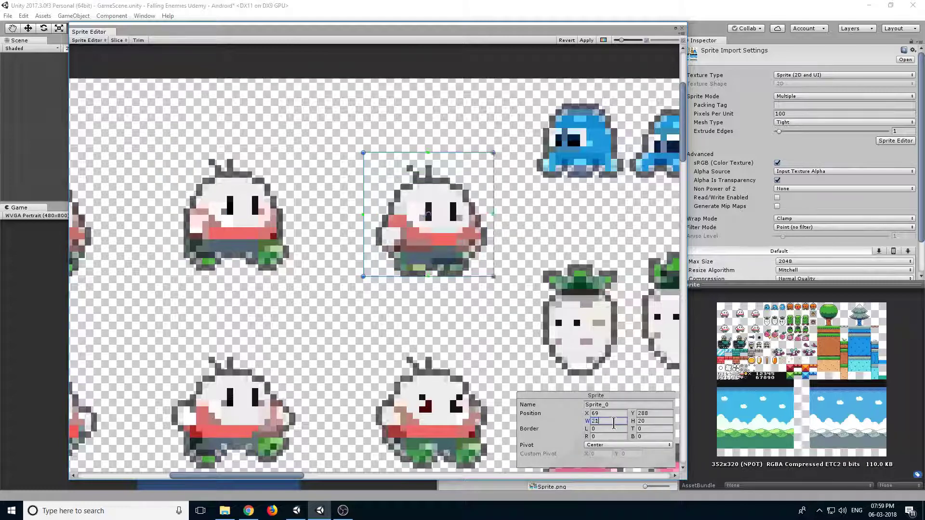
left_click(653, 422)
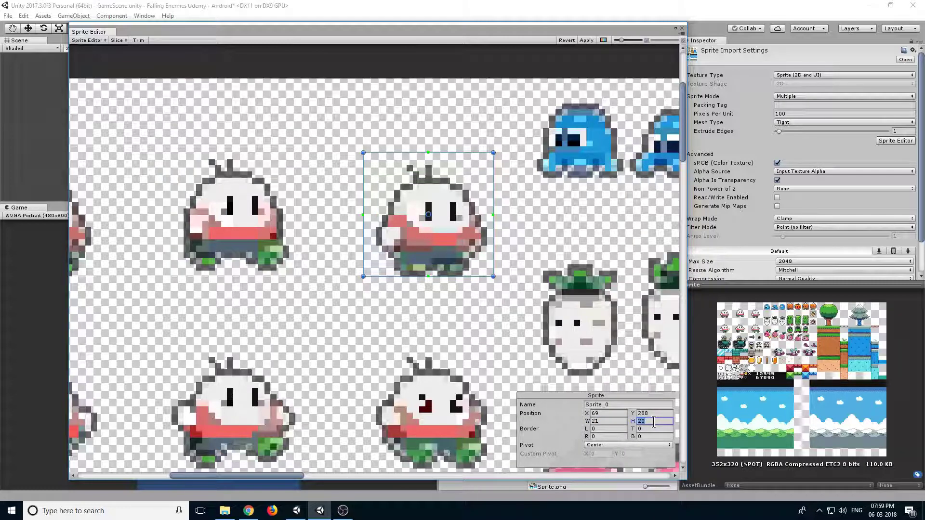
type("21")
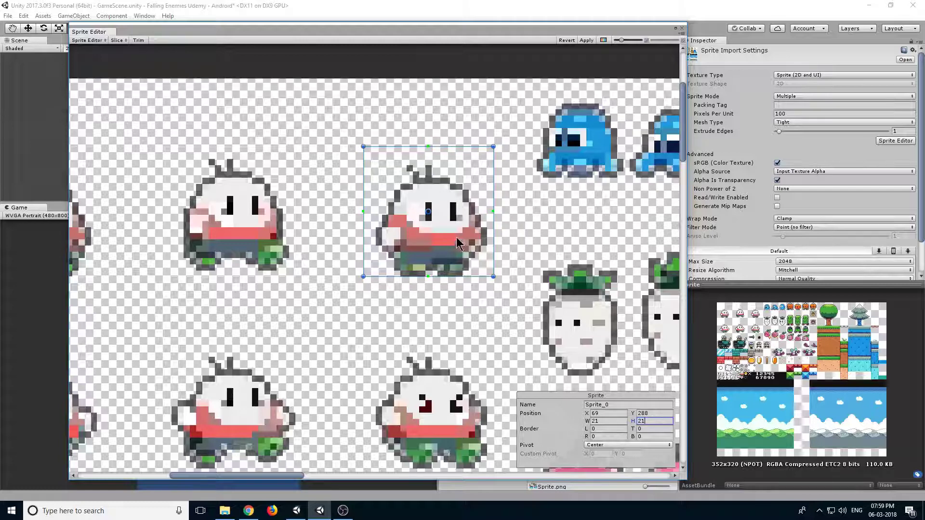
Name the third character's slice PlayerWalk2
left_click(614, 405)
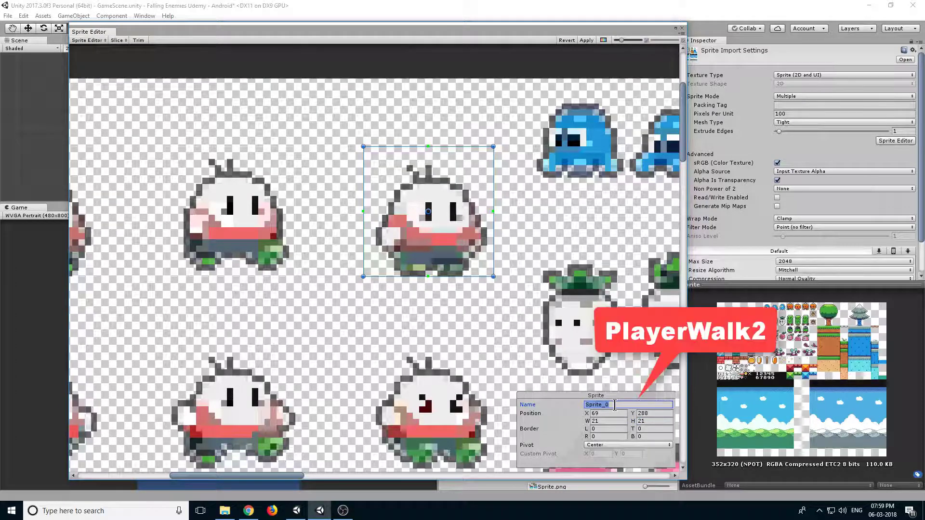
type("Playe")
type("rWalk2")
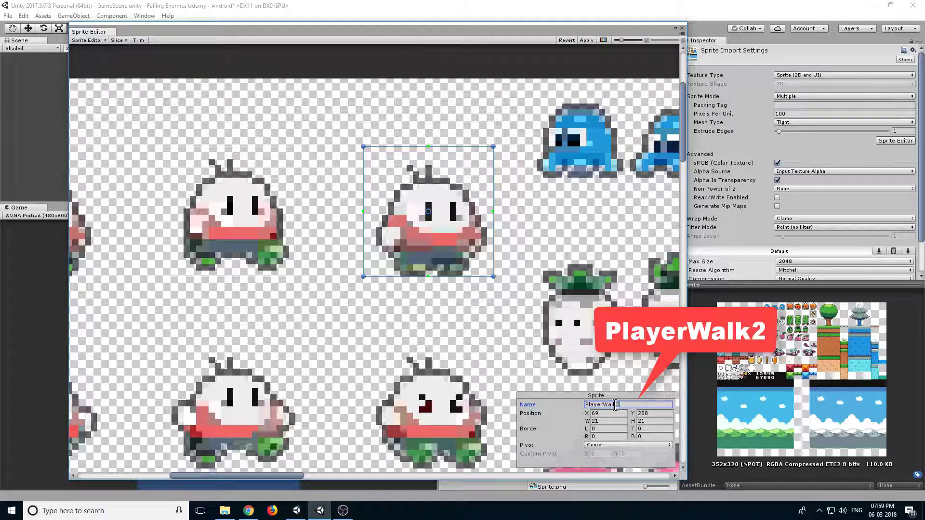
key("Return")
Create a 21 by 21 slice around the first character in the second row, positioned at X 5, Y 257
middle_click_drag(415, 307, 660, 214)
middle_click_drag(332, 327, 299, 316)
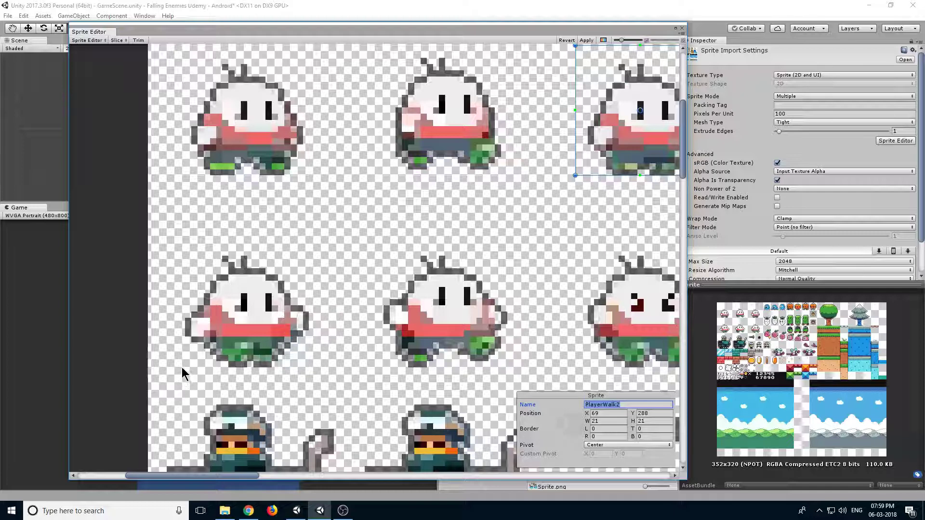
left_click_drag(182, 367, 315, 238)
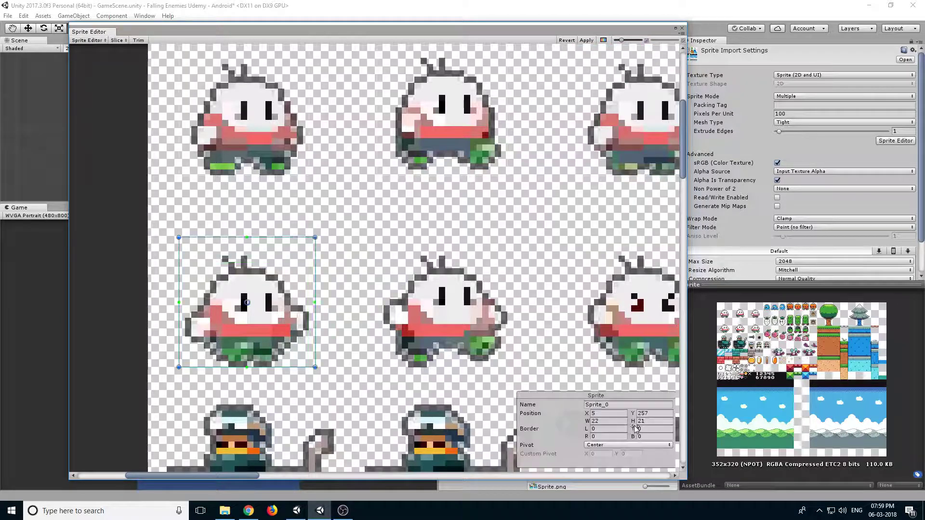
left_click(604, 421)
type("21")
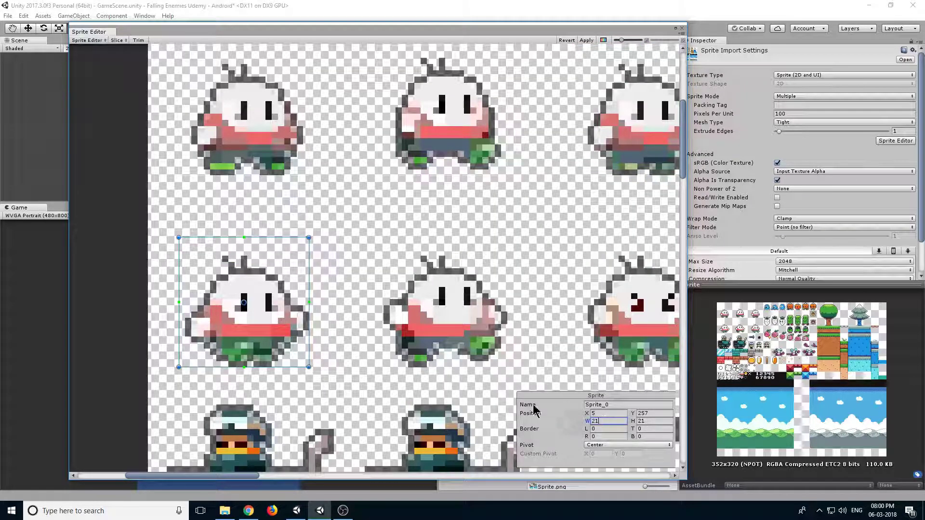
Name the slice around the second row's first character PlayerWalk3
left_click(627, 404)
type("Play")
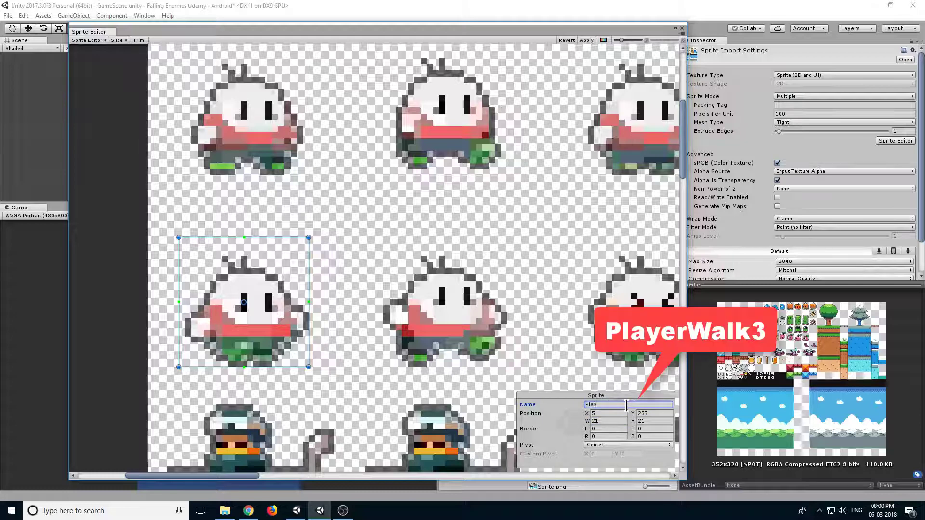
type("erWalk3")
key("Return")
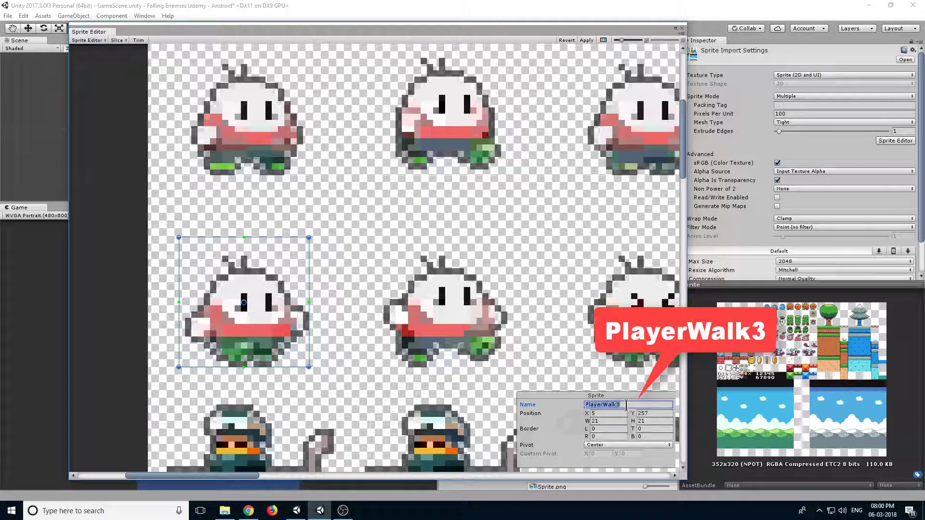
Create a 21 by 21 slice around the angry-eyed third character in the second row, at X 69, Y 257
middle_click_drag(589, 346, 282, 346)
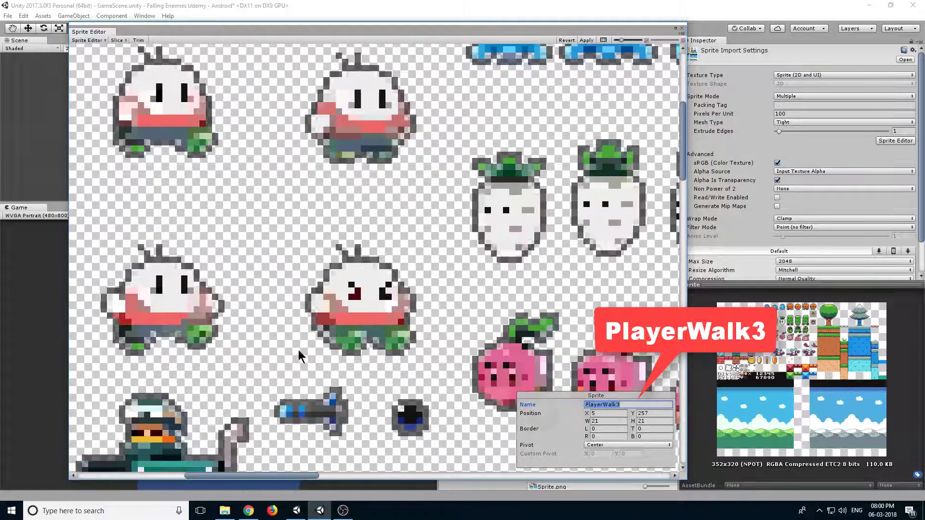
middle_click_drag(203, 335, 258, 328)
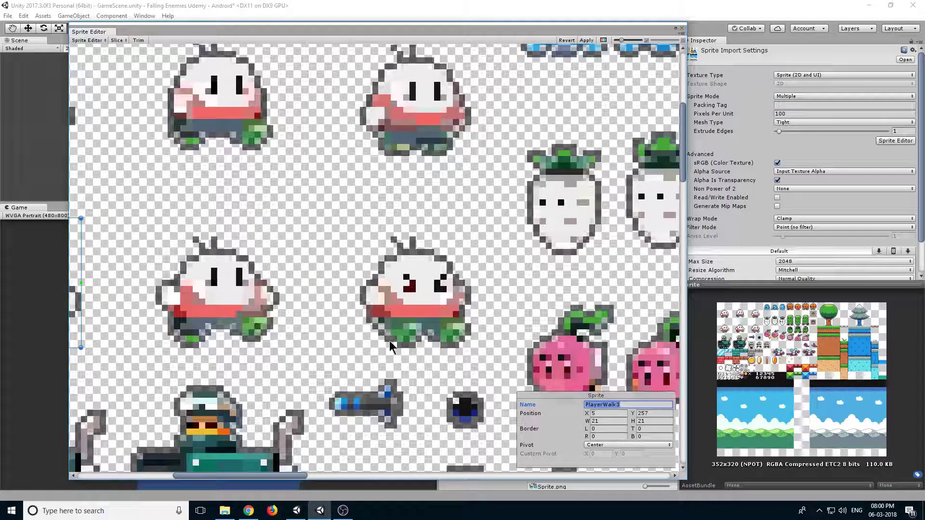
left_click_drag(354, 347, 474, 227)
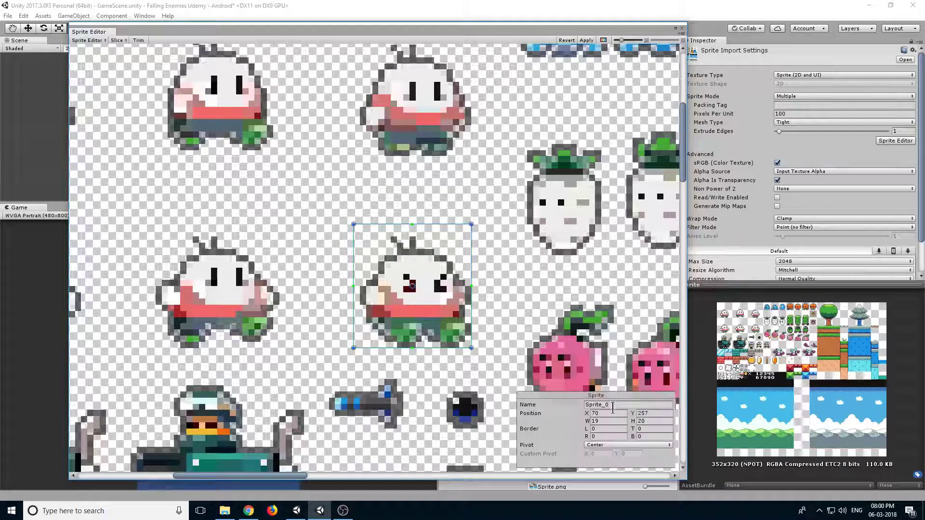
type("21")
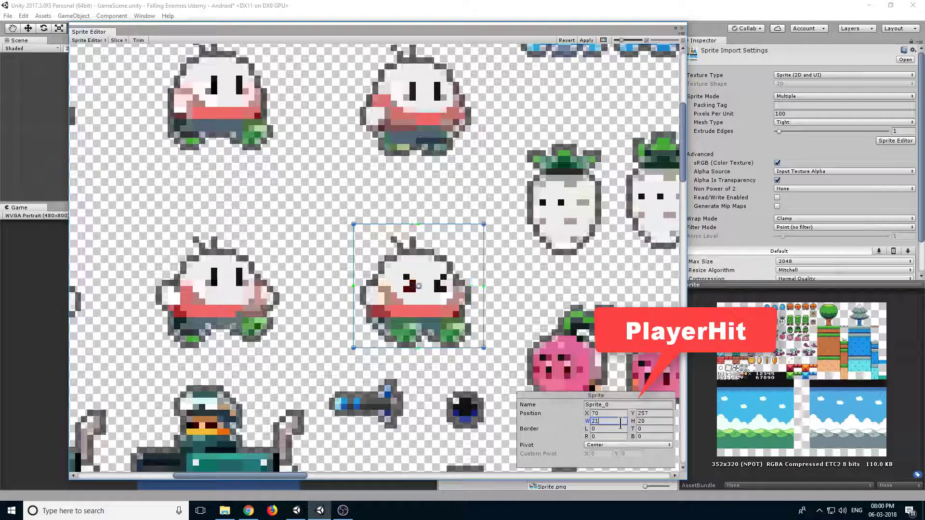
left_click(651, 421)
type("21")
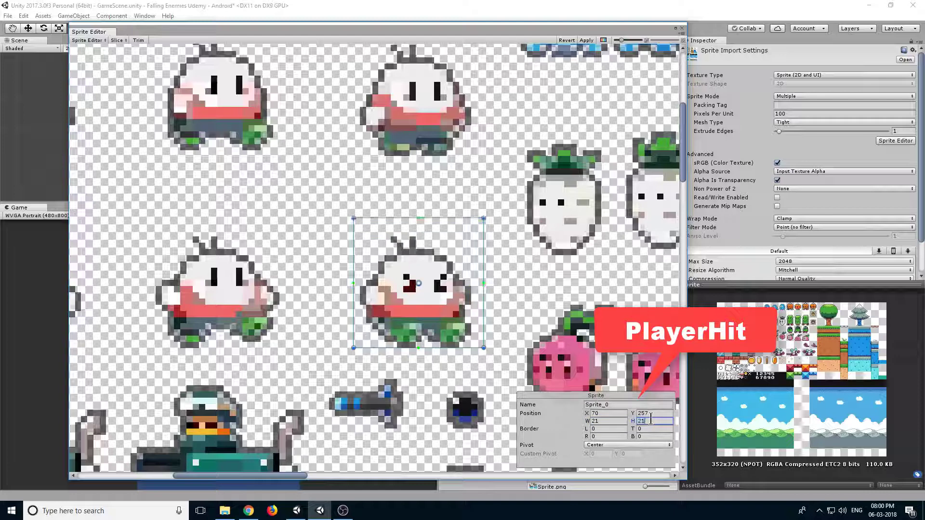
left_click_drag(412, 312, 405, 312)
Name the angry-eyed character's slice PlayerHit
left_click(625, 407)
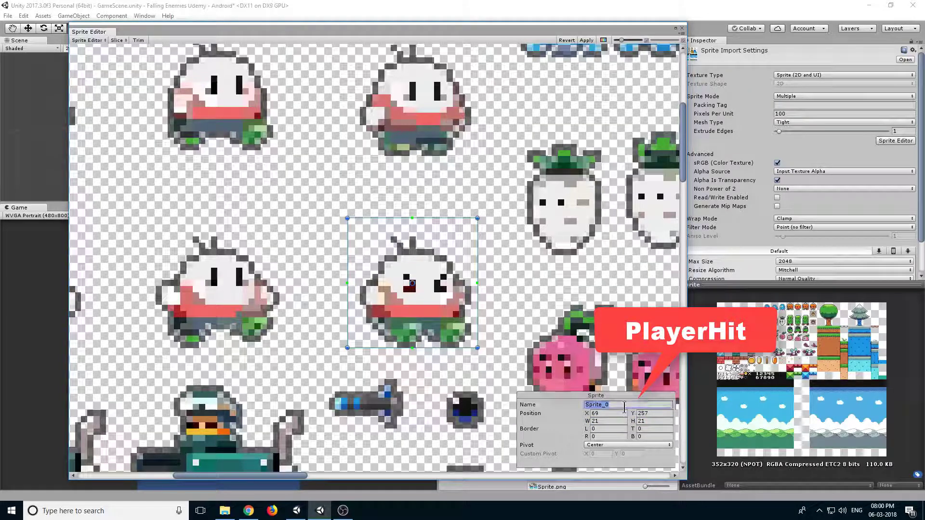
type("PlayerHit")
key("Return")
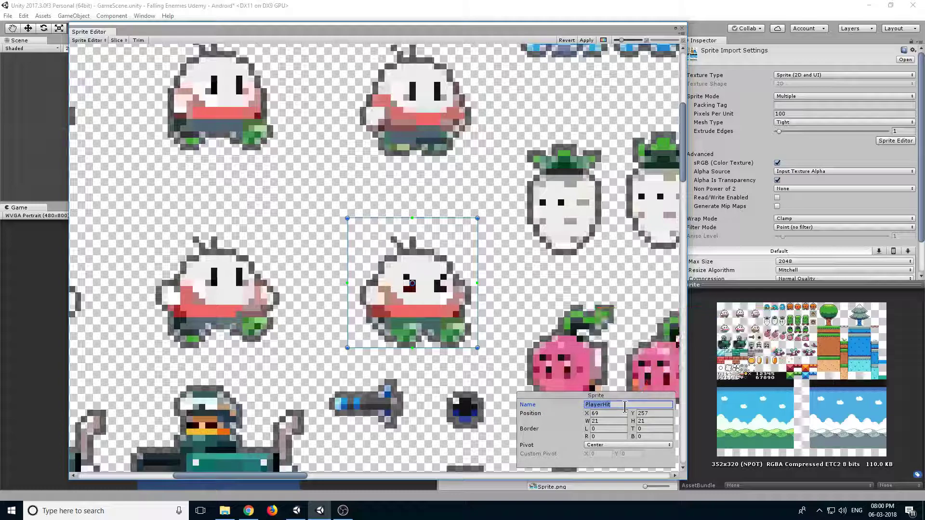
Create a 12 by 8 slice around the missile below the angry-eyed character, positioned at X 66, Y 244
middle_click_drag(502, 232, 516, 288)
middle_click_drag(194, 238, 231, 177)
scroll(462, 245, "down", 6)
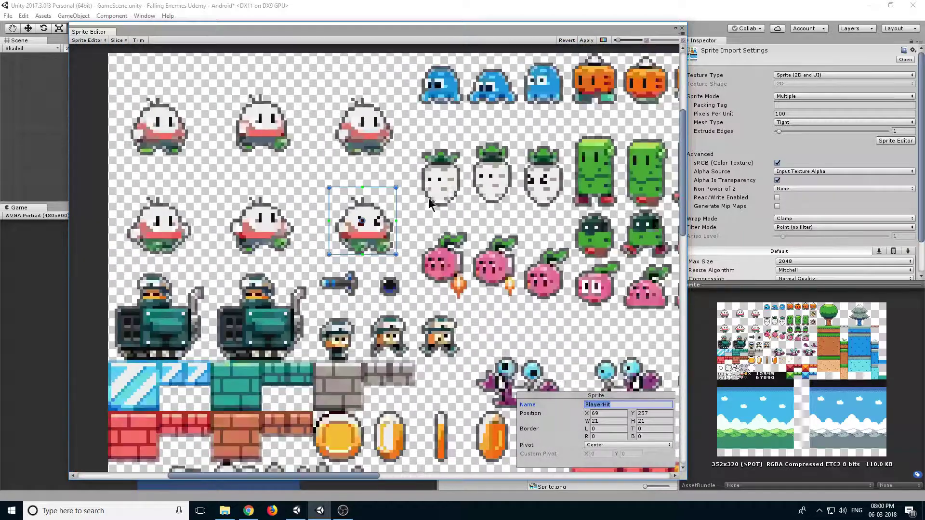
scroll(424, 213, "up", 2)
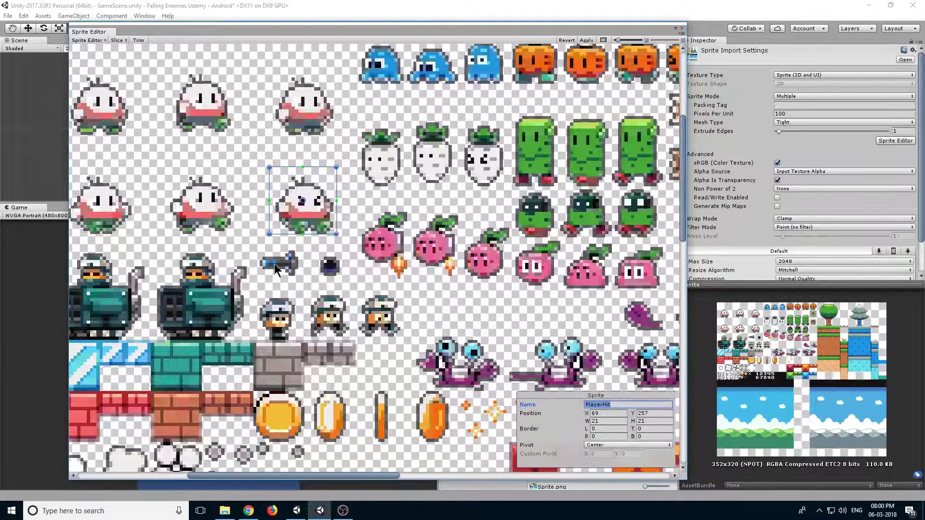
scroll(274, 267, "up", 4)
scroll(289, 270, "down", 1)
scroll(349, 292, "up", 3)
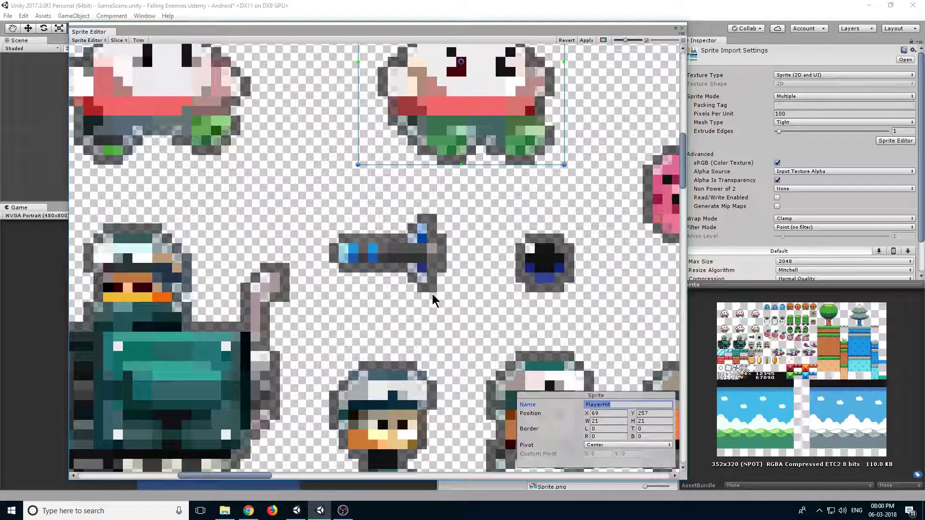
left_click_drag(328, 292, 451, 210)
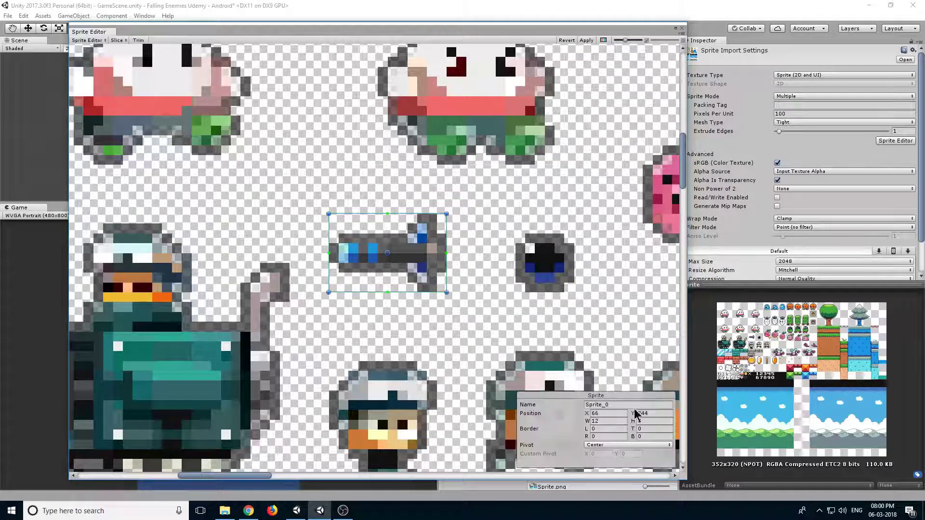
Name the missile's slice Enemy1
left_click(625, 409)
type("Enemy1")
key("Return")
Create a 12 by 19 slice tightly around the first white radish enemy, positioned at X 98, Y 272
scroll(461, 222, "down", 2)
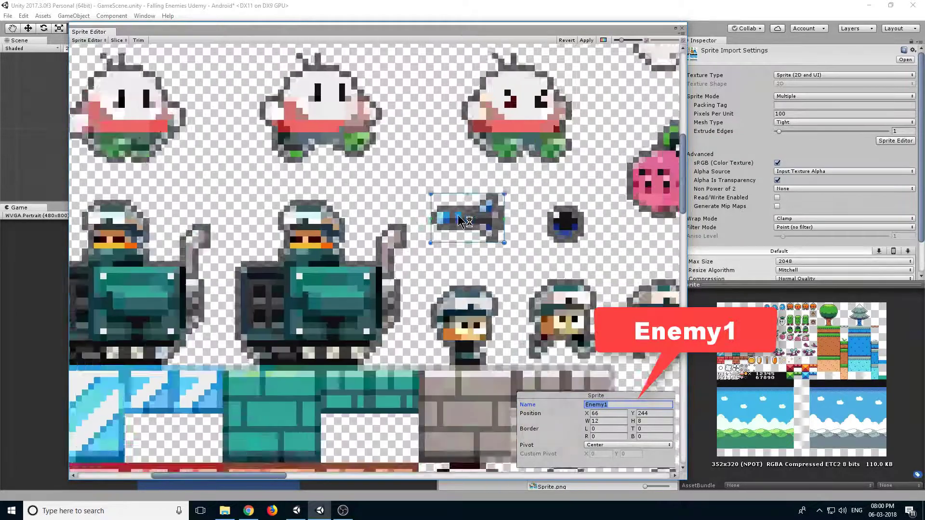
scroll(460, 222, "down", 2)
scroll(306, 238, "up", 4)
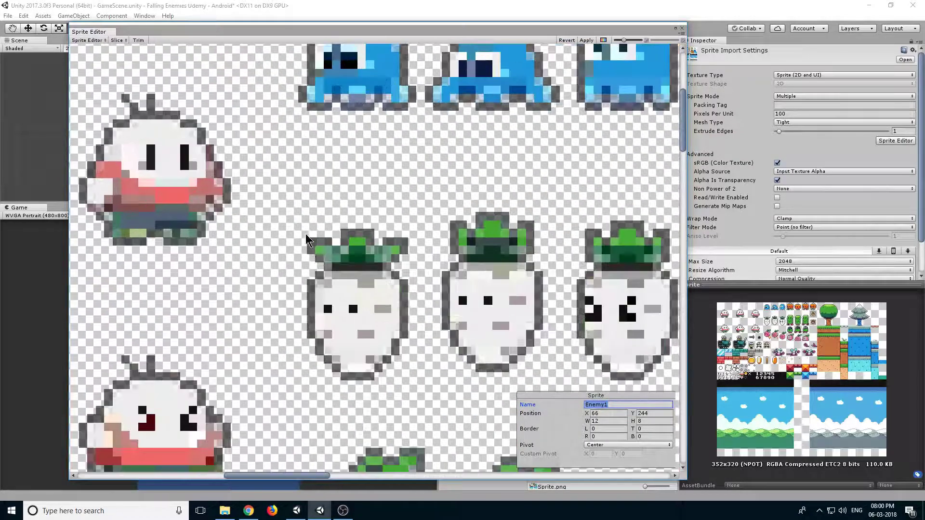
left_click_drag(298, 222, 409, 384)
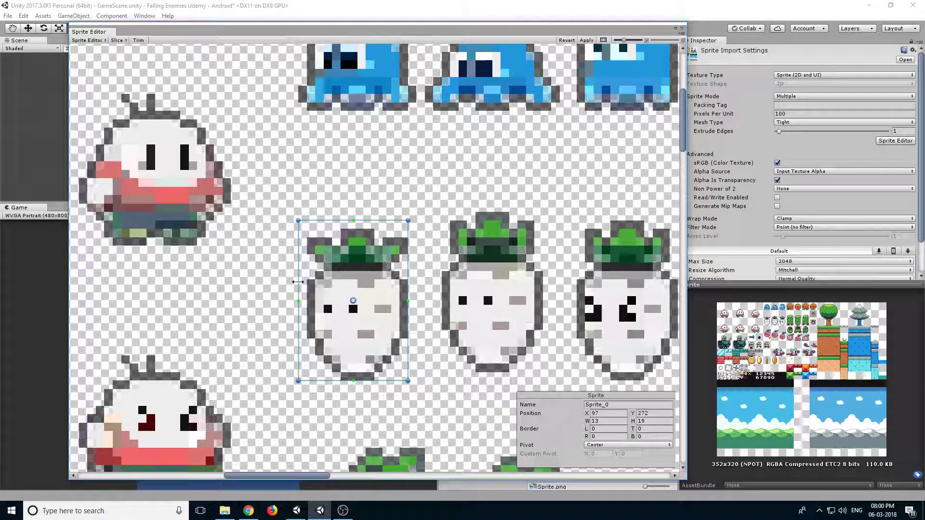
left_click_drag(298, 282, 307, 282)
Name the white radish's slice Enemy2
left_click(629, 404)
type("En")
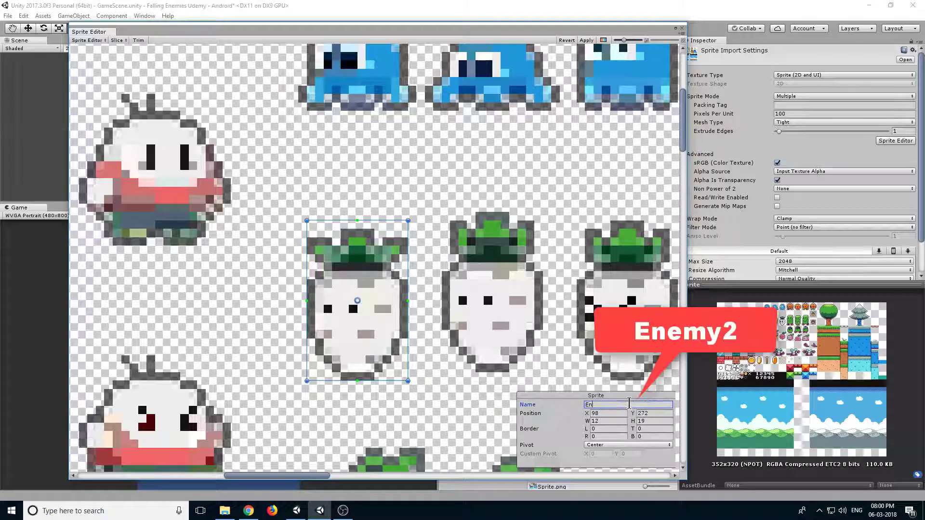
type("emy2")
key("Return")
Create a 14 by 12 slice tightly around the first blue enemy in the top row, at X 97, Y 304
scroll(367, 260, "down", 5)
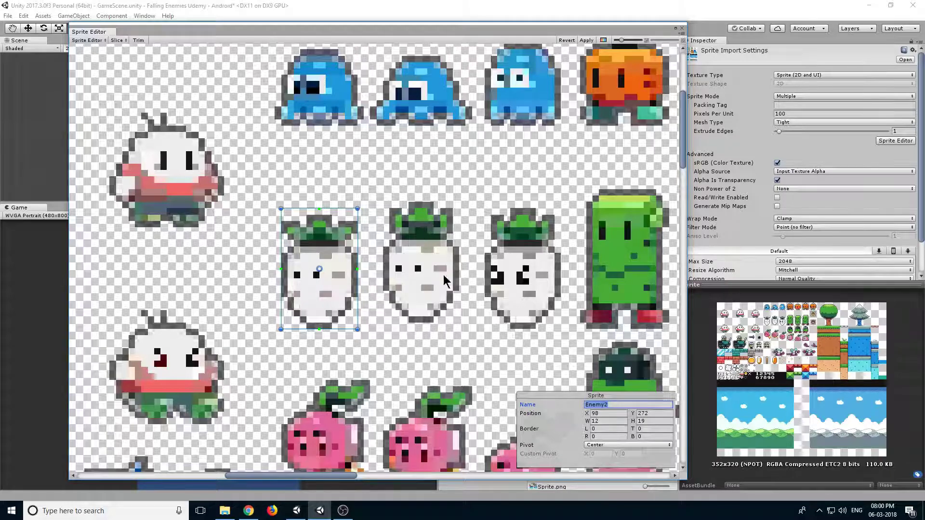
scroll(455, 262, "down", 3)
scroll(458, 267, "down", 3)
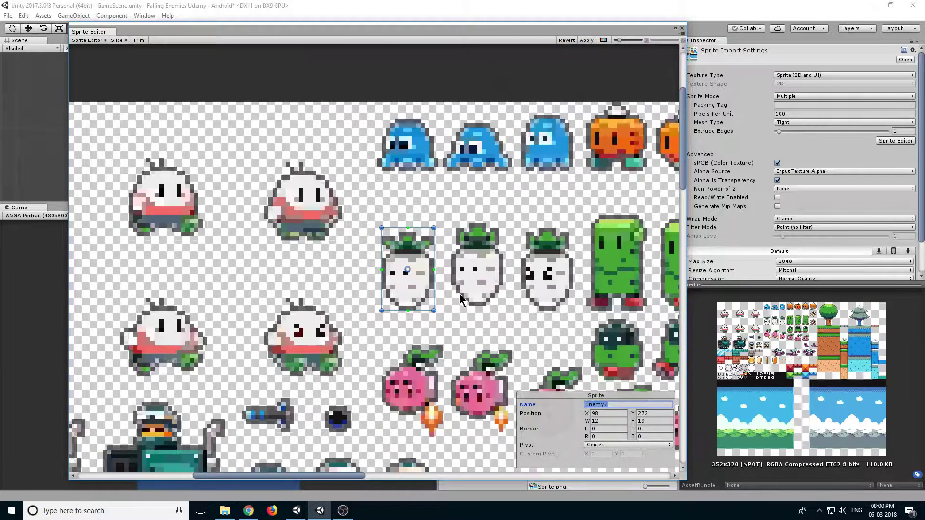
scroll(400, 226, "down", 4)
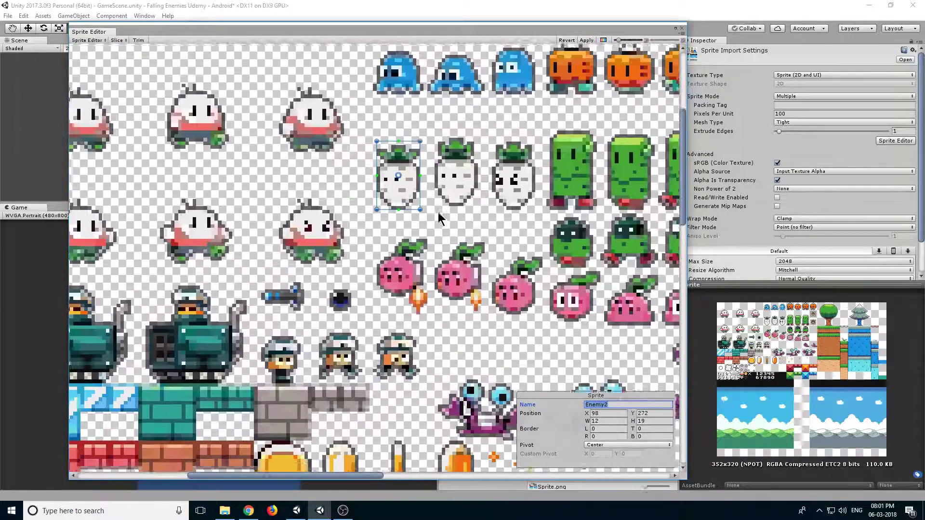
scroll(408, 238, "up", 3)
scroll(350, 333, "up", 8)
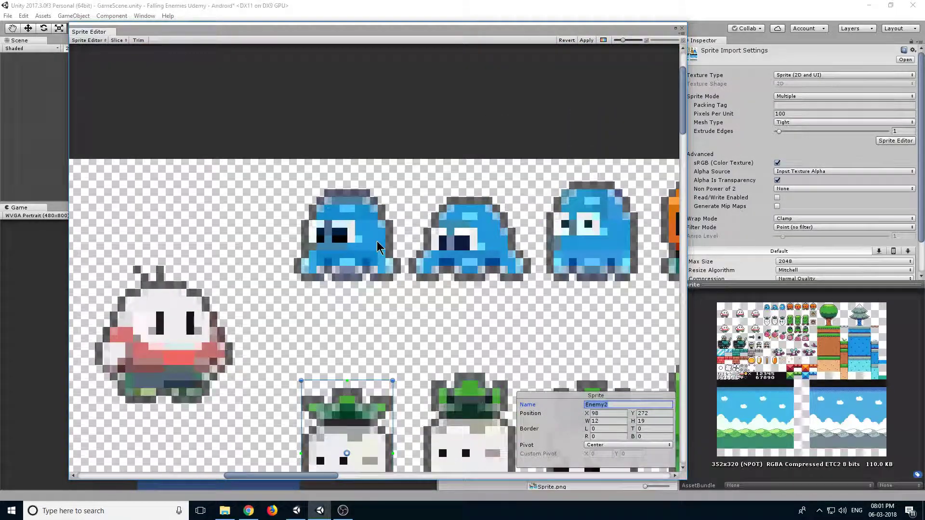
middle_click_drag(378, 247, 304, 235)
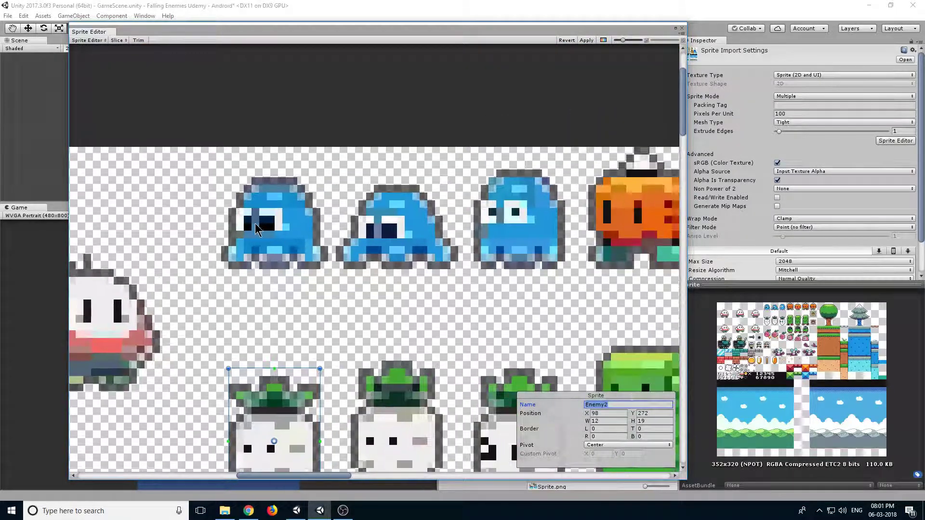
left_click_drag(214, 268, 327, 177)
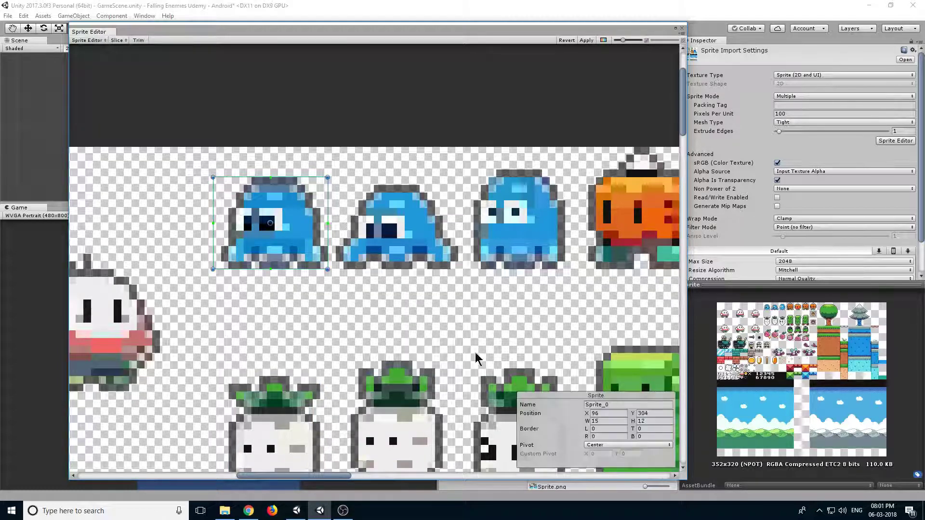
left_click_drag(214, 248, 221, 248)
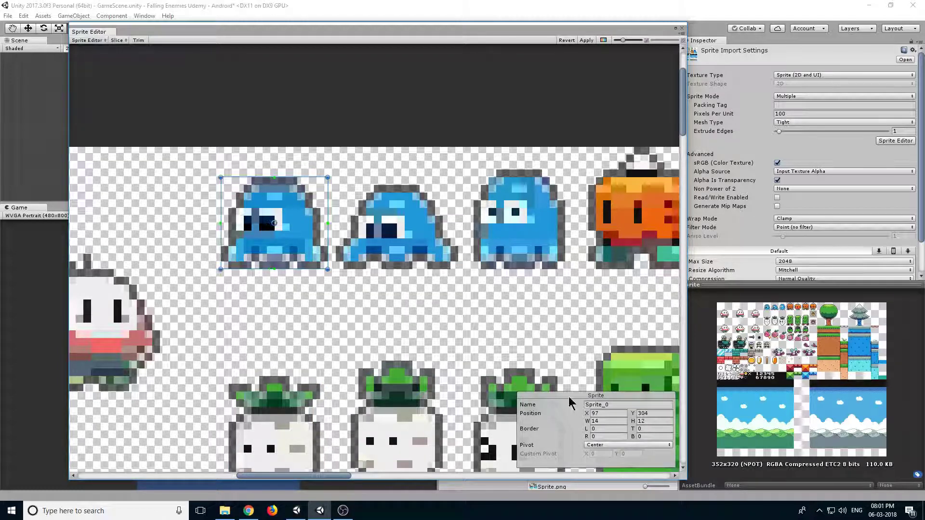
Name the blue enemy's slice Enemy3
left_click(628, 403)
type("Enemy")
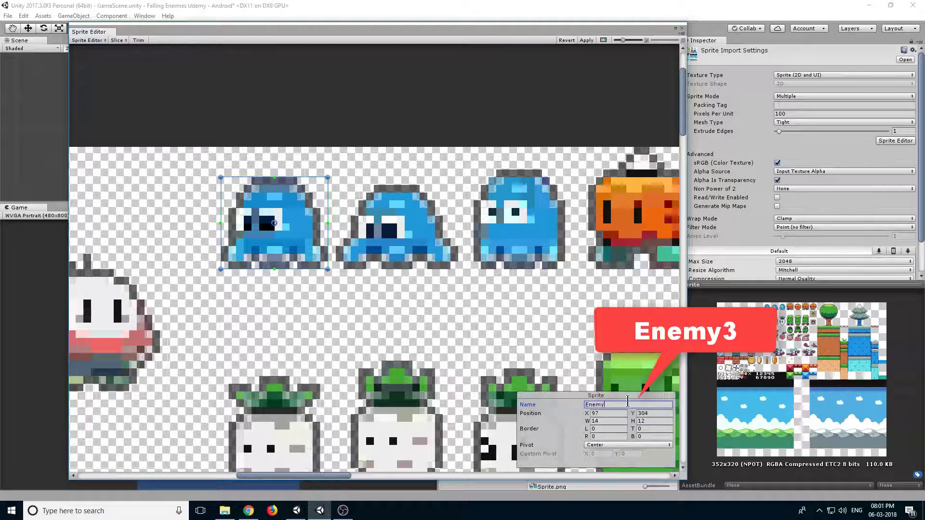
type("3")
key("Return")
Create a 159 by 114 slice around the green-hill sky background, positioned at X 0, Y 18
scroll(392, 255, "down", 3)
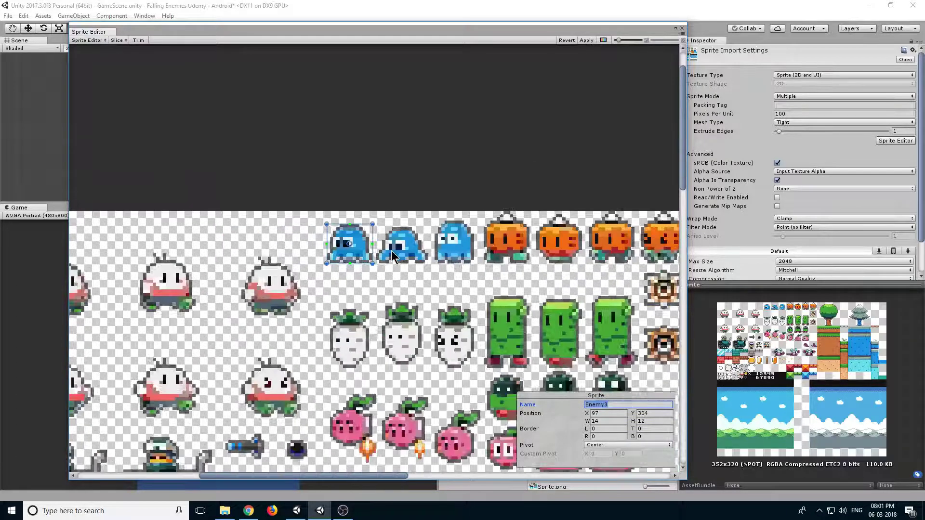
scroll(392, 256, "down", 4)
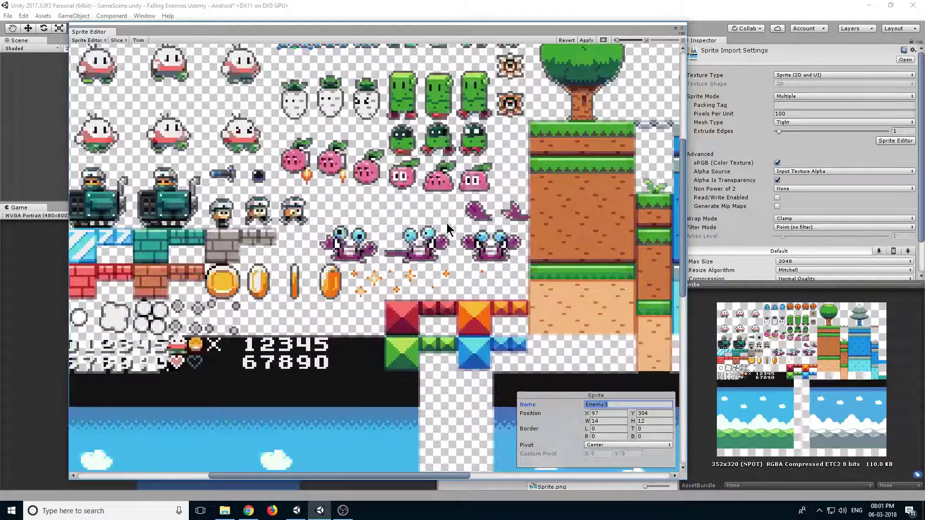
middle_click_drag(361, 304, 368, 294)
scroll(387, 201, "down", 5)
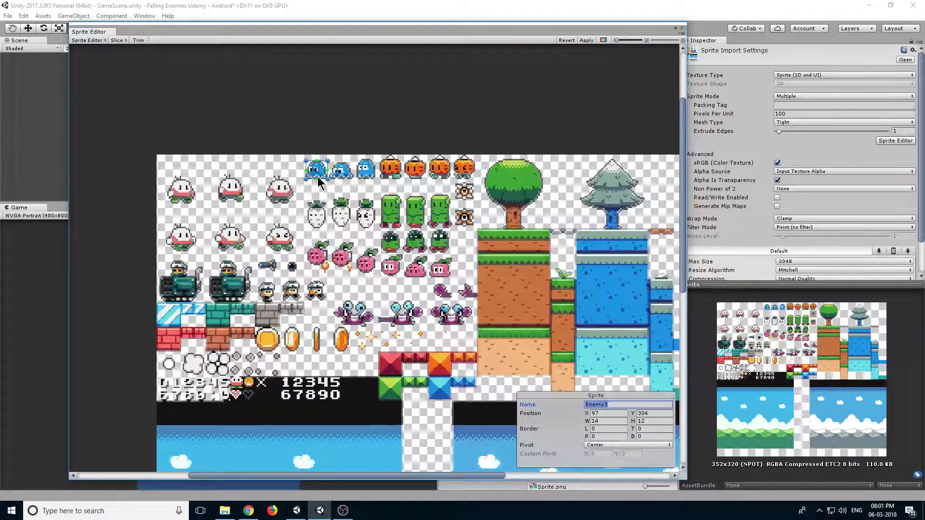
scroll(238, 340, "up", 5)
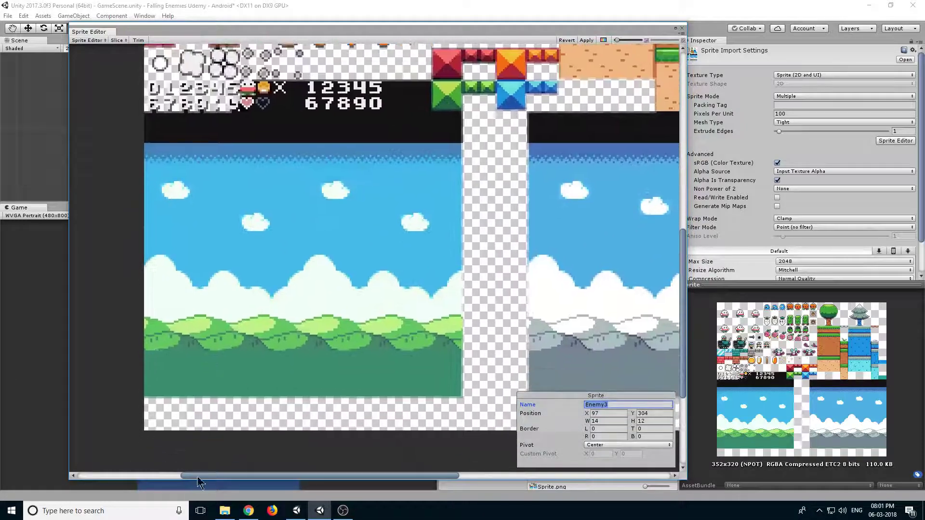
scroll(155, 413, "up", 3)
scroll(185, 387, "down", 3)
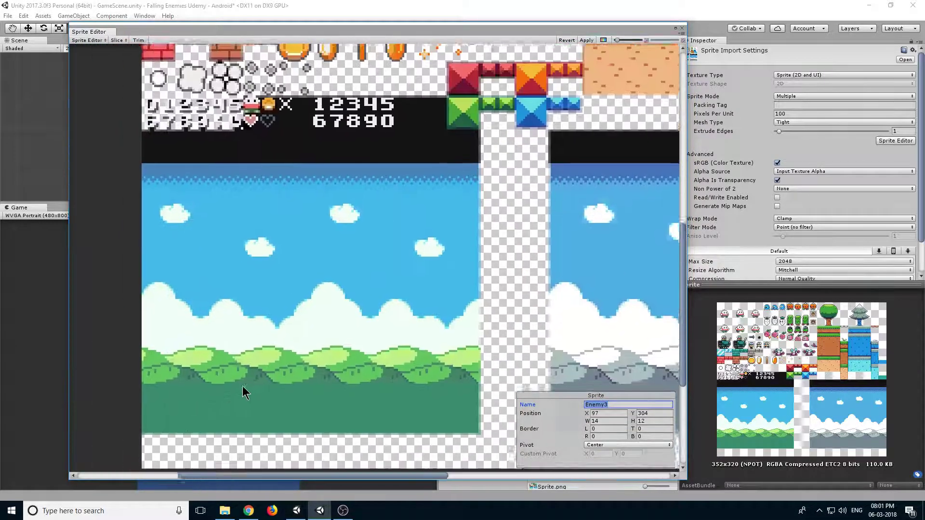
left_click_drag(152, 429, 490, 186)
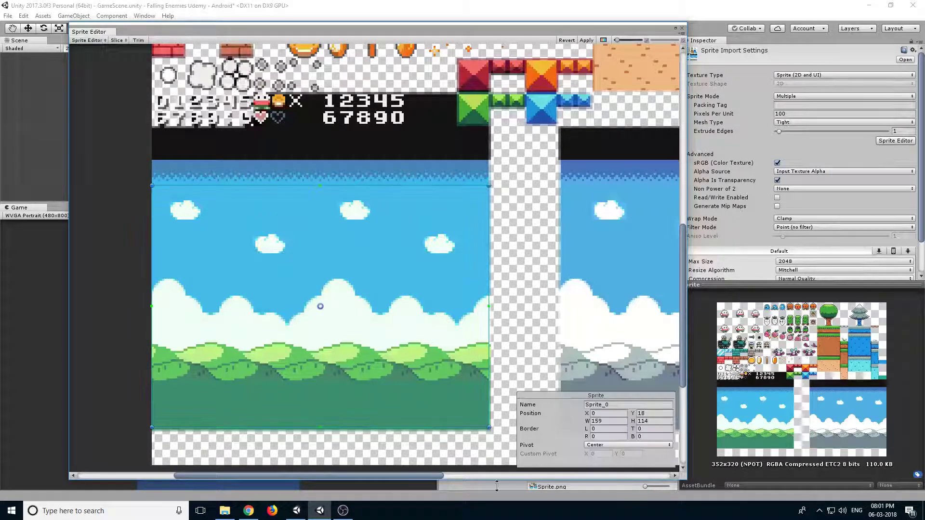
Name the green-hill background's slice BackgroundGreen
left_click(645, 406)
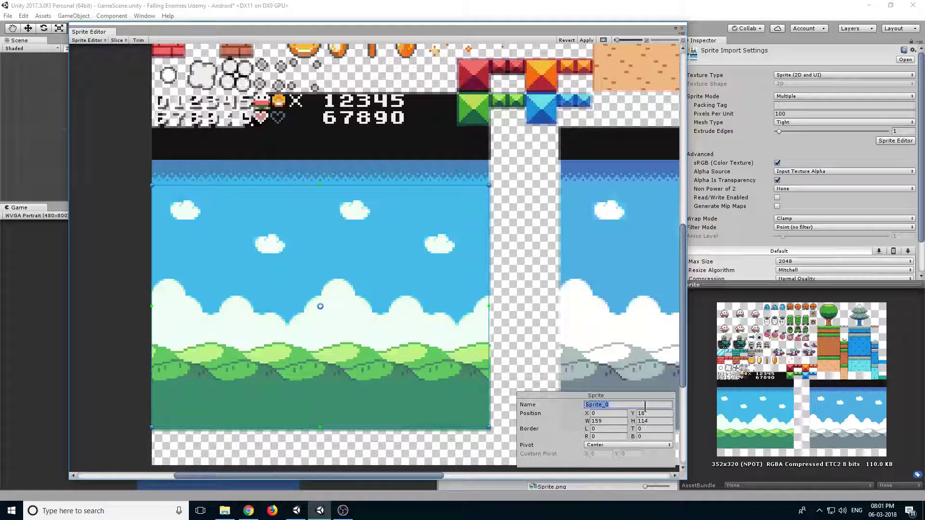
type("Backg")
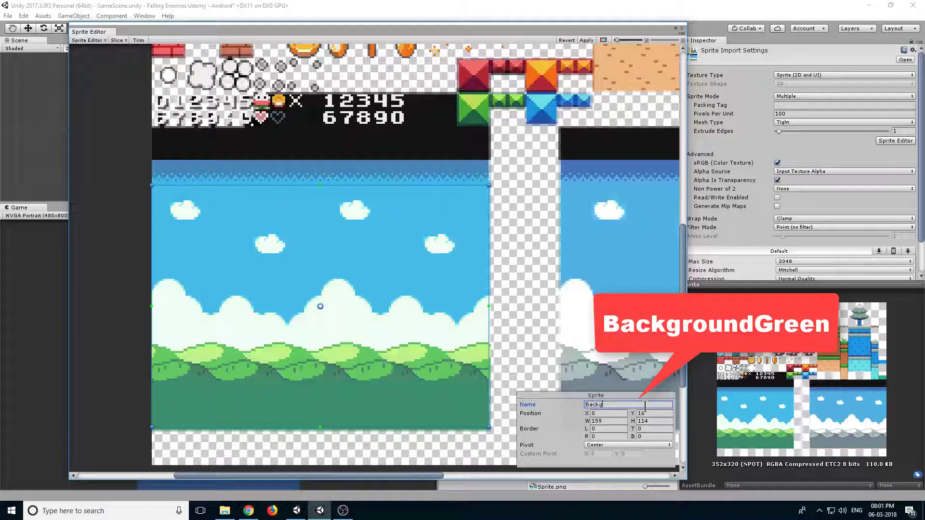
type("roundGree")
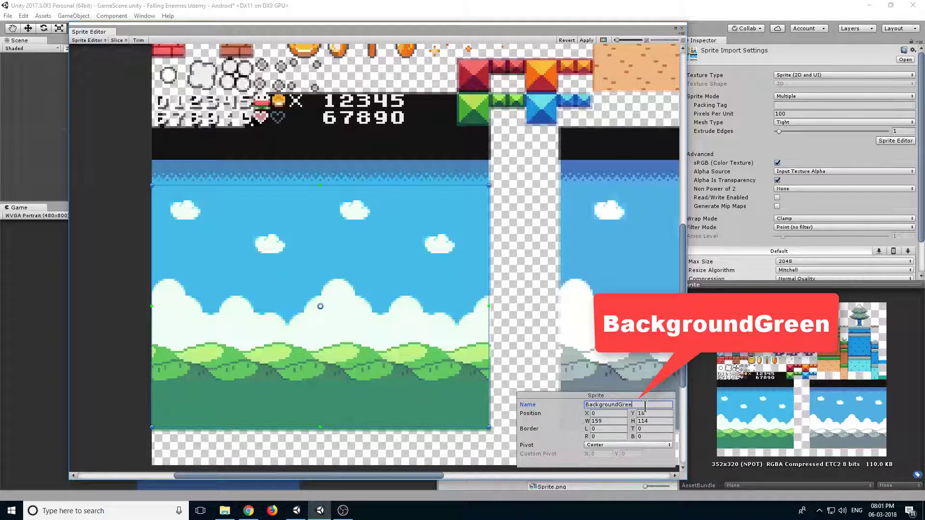
type("n")
key("Return")
Create a 46 by 45 slice around the large grass-topped brown block, positioned at X 209, Y 210
middle_click_drag(523, 322, 249, 304)
middle_click_drag(365, 112, 334, 368)
scroll(320, 186, "up", 3)
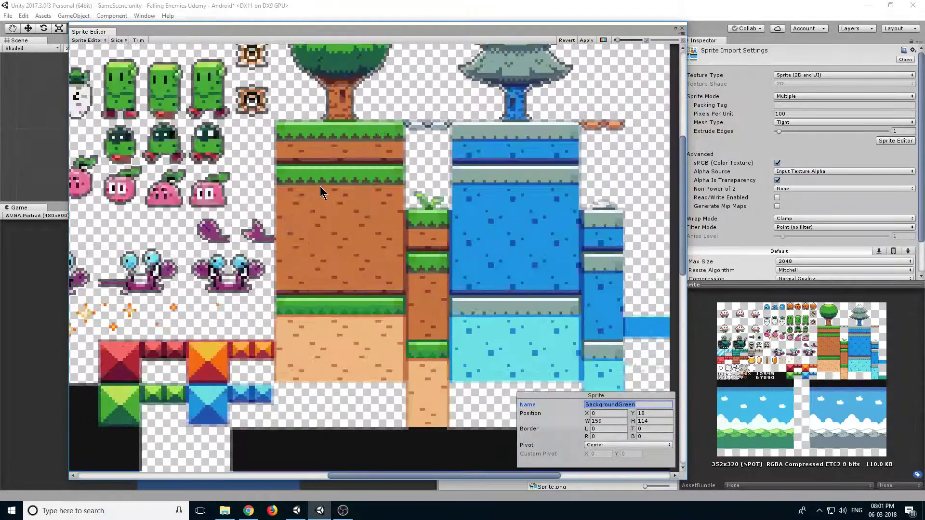
middle_click_drag(320, 186, 321, 225)
scroll(322, 225, "up", 3)
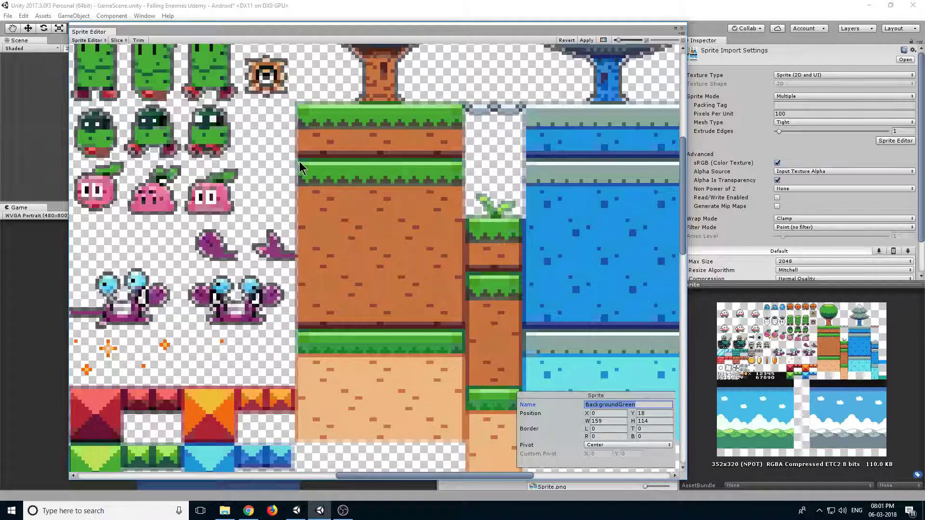
left_click_drag(299, 162, 462, 321)
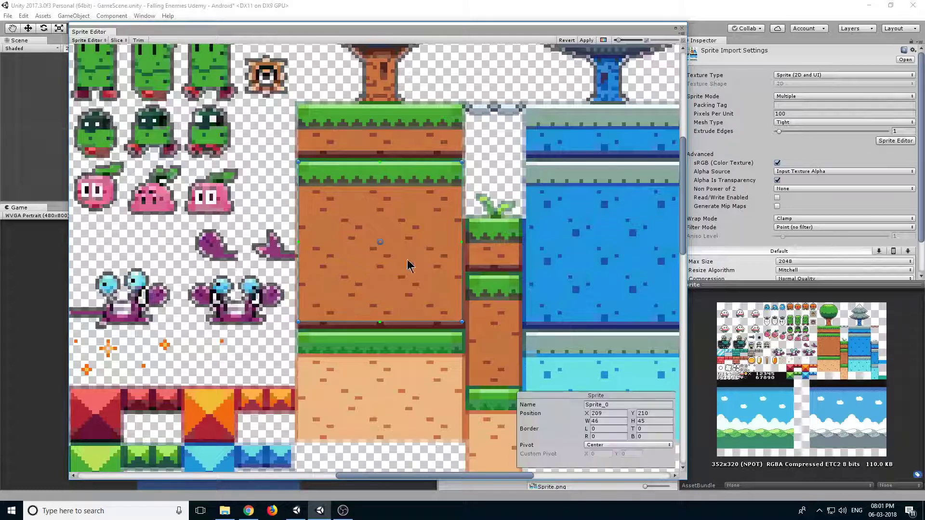
Name the grass-topped brown block's slice PlatformGreen
left_click(637, 408)
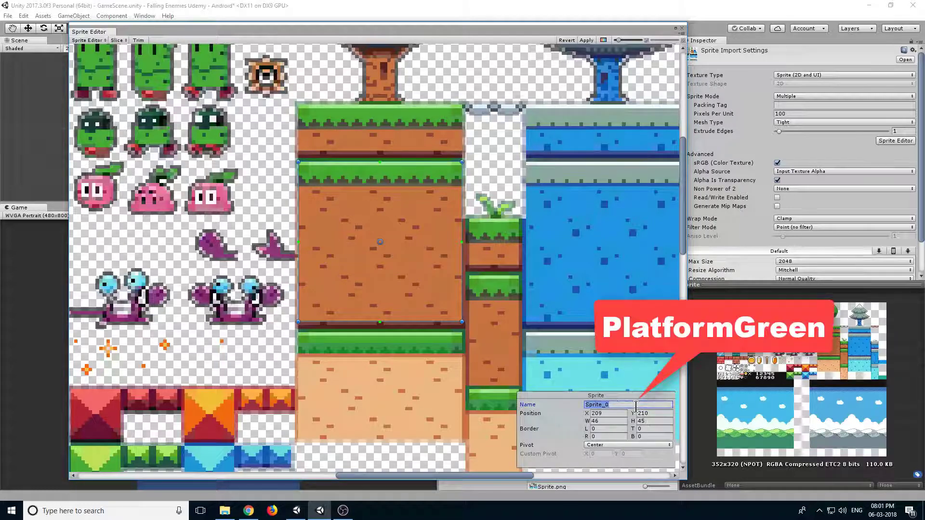
type("Platform")
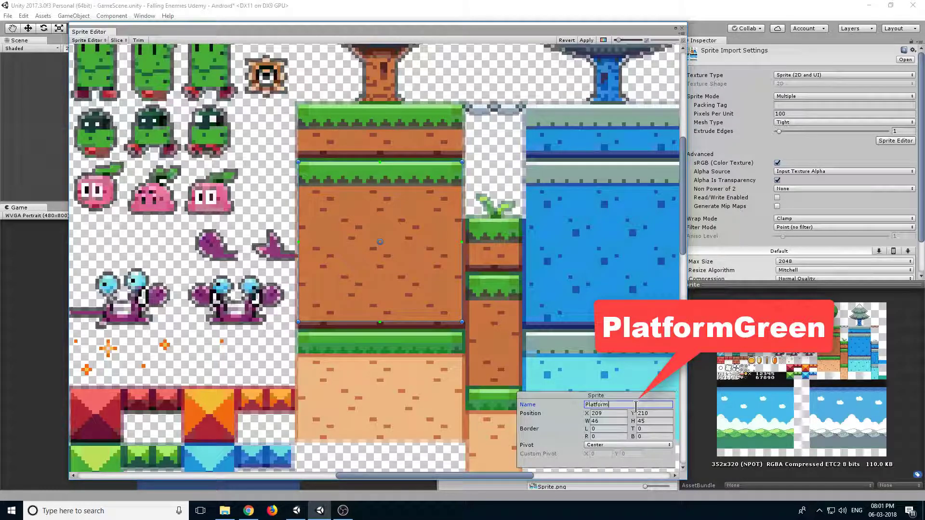
type("Green")
key("Return")
Draw a slice about 41 by 47 around the round green tree, at X 212, Y 272
scroll(288, 255, "down", 9)
middle_click_drag(389, 291, 383, 219)
middle_click_drag(401, 320, 418, 208)
middle_click_drag(422, 275, 436, 440)
middle_click_drag(373, 270, 374, 341)
scroll(362, 171, "up", 5)
scroll(363, 177, "up", 4)
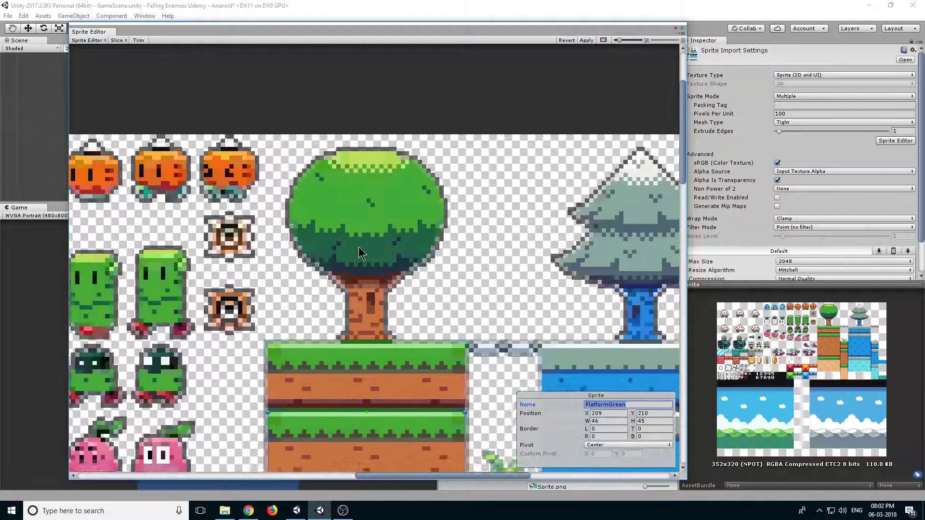
left_click_drag(283, 140, 457, 337)
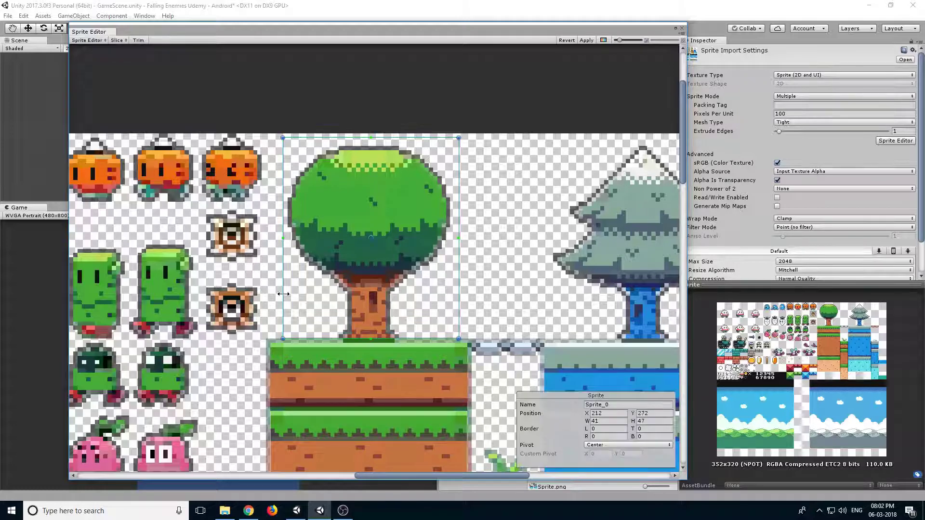
Tighten the green tree's slice to 38 by 45 at X 213, Y 272, and name it Tree
left_click_drag(284, 293, 288, 293)
left_click_drag(458, 286, 451, 286)
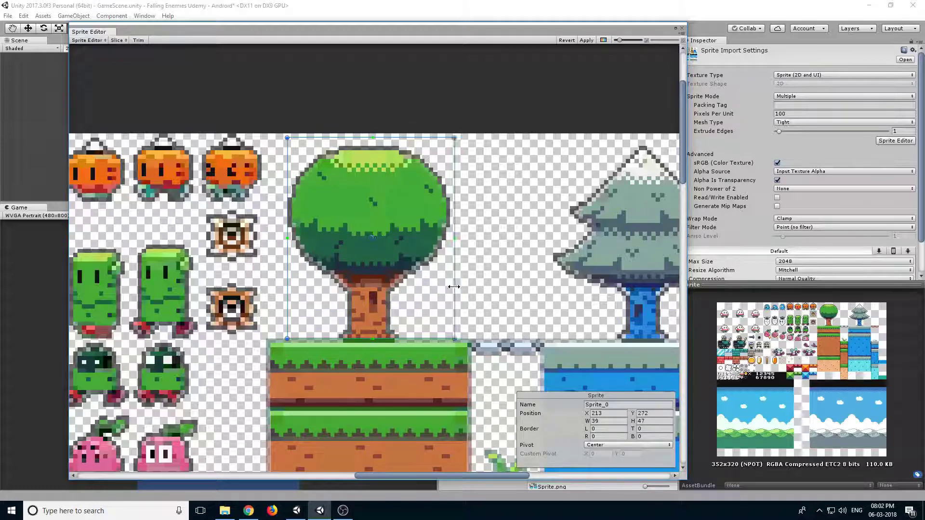
left_click_drag(410, 137, 409, 145)
left_click(612, 405)
type("Tree")
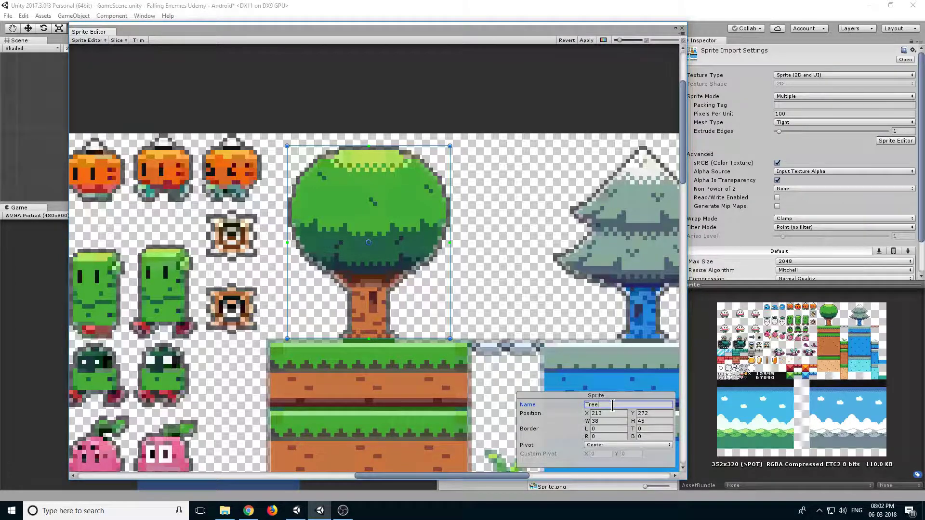
Create a 16 by 16 slice around the full front-facing gold coin, positioned at X 64, Y 192
scroll(426, 215, "down", 5)
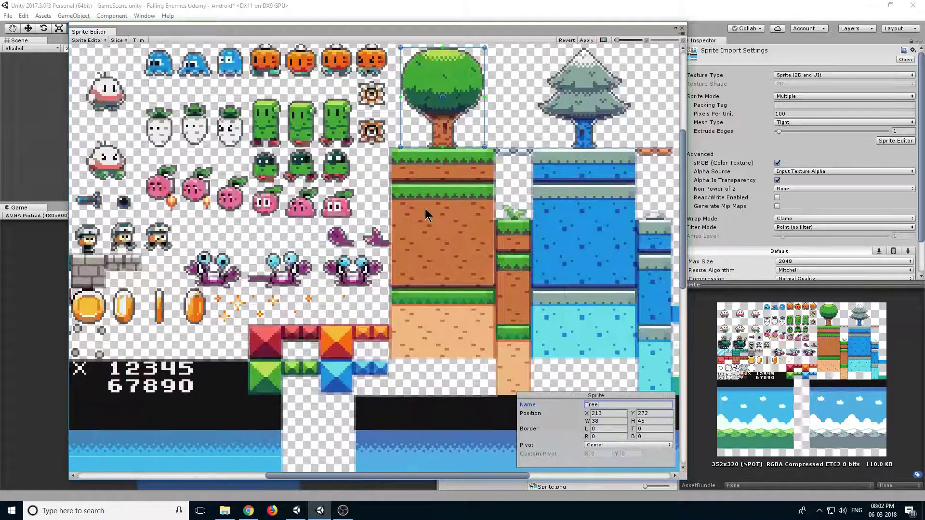
middle_click_drag(162, 345, 331, 264)
middle_click_drag(276, 239, 284, 287)
scroll(284, 293, "down", 2)
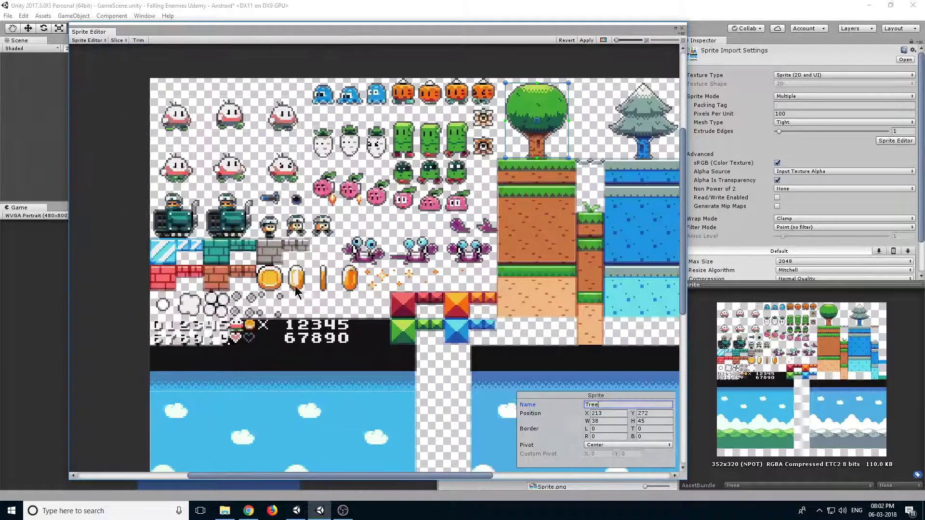
scroll(294, 258, "up", 4)
scroll(294, 259, "up", 5)
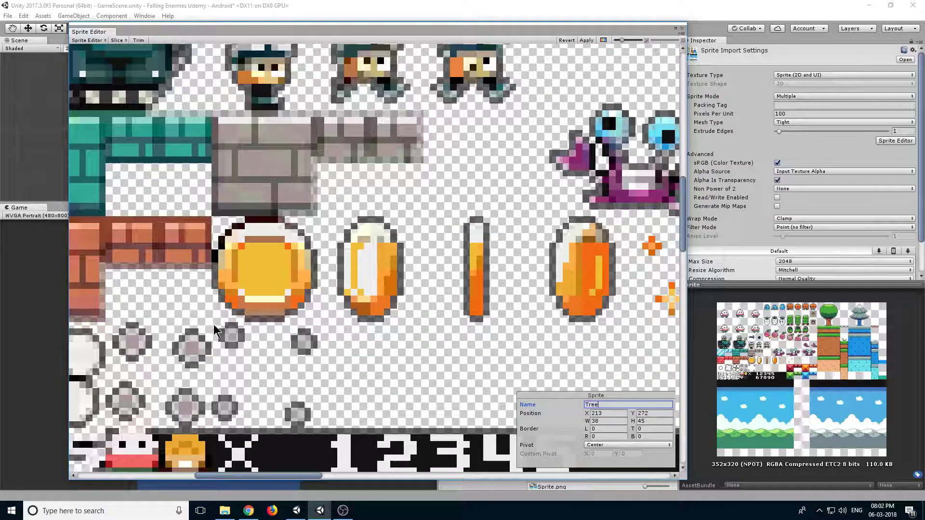
left_click_drag(212, 217, 315, 319)
Name the front-facing coin's slice Coin1
left_click(616, 404)
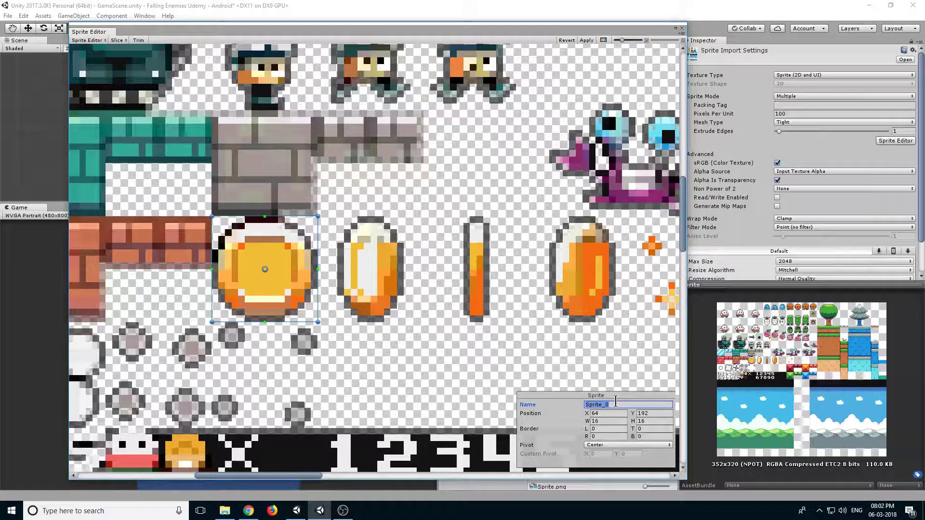
type("oin")
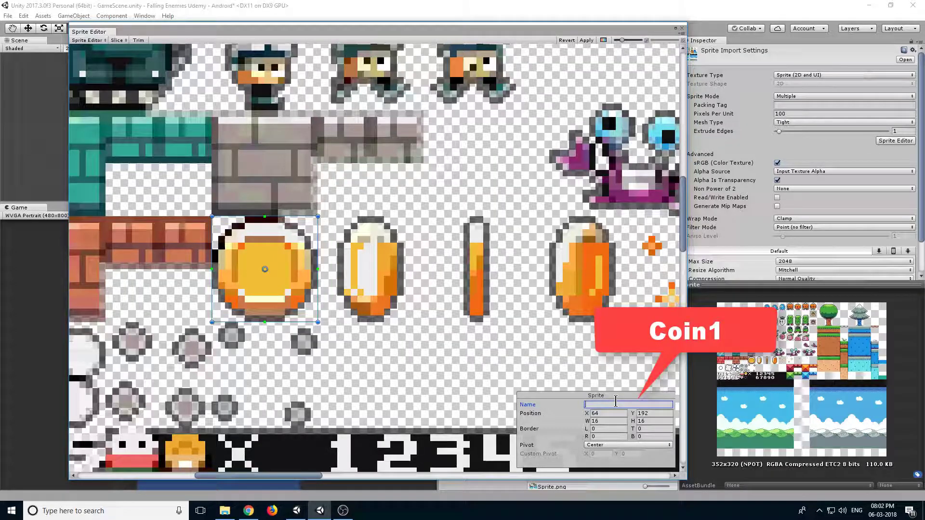
type("in1")
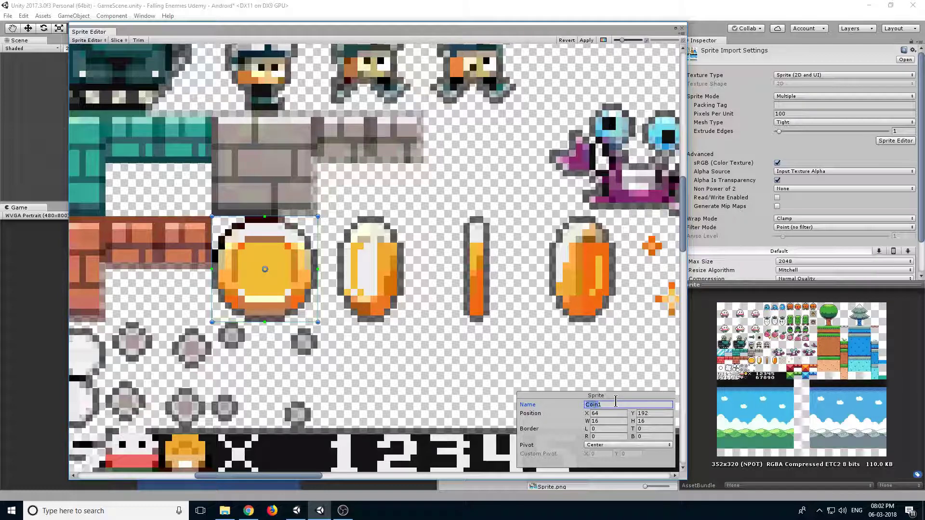
key("shift+Right")
Create a 16 by 16 slice around the second coin at X 80, Y 192, and name it in sequence after Coin1
middle_click_drag(356, 263, 337, 268)
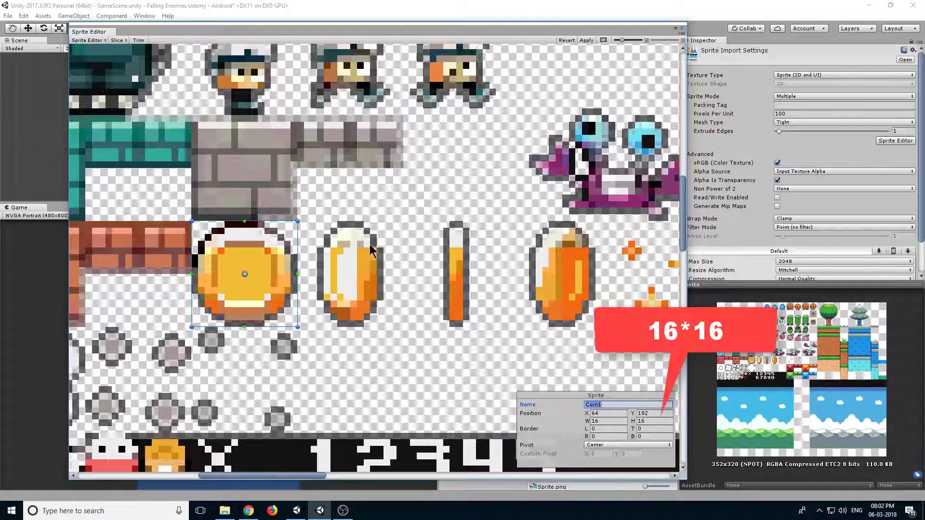
left_click_drag(400, 222, 299, 327)
left_click(608, 406)
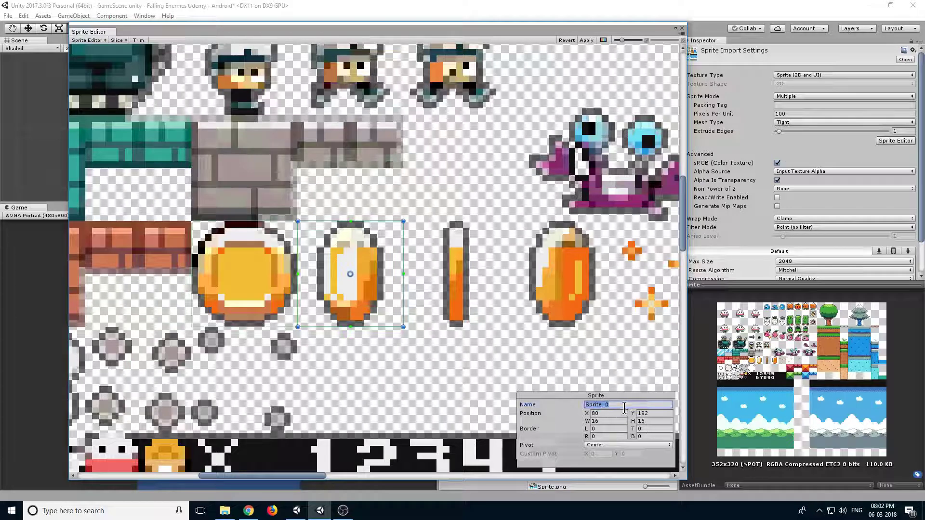
type("Coin2")
Slice the thin edge-on coin at X 96, Y 192, with width and height 16, and name it Coin3
left_click_drag(496, 221, 403, 327)
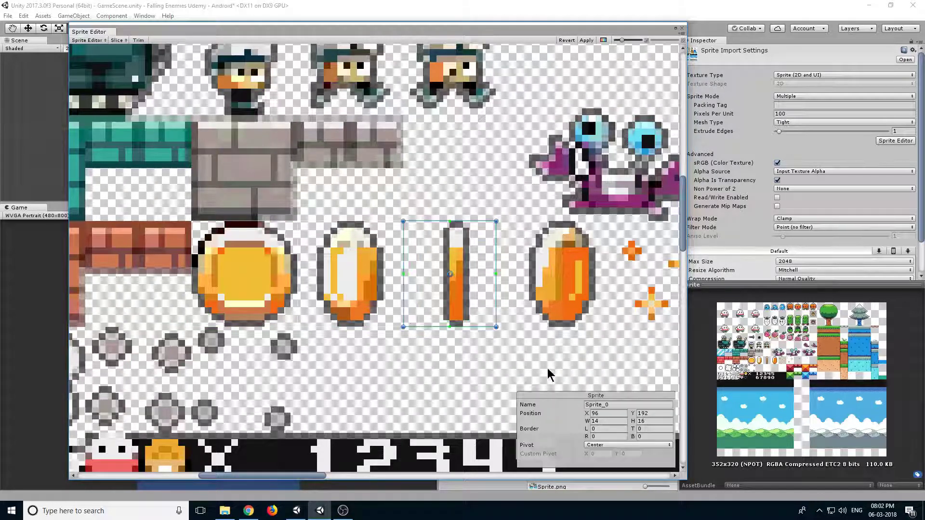
left_click(611, 422)
type("16")
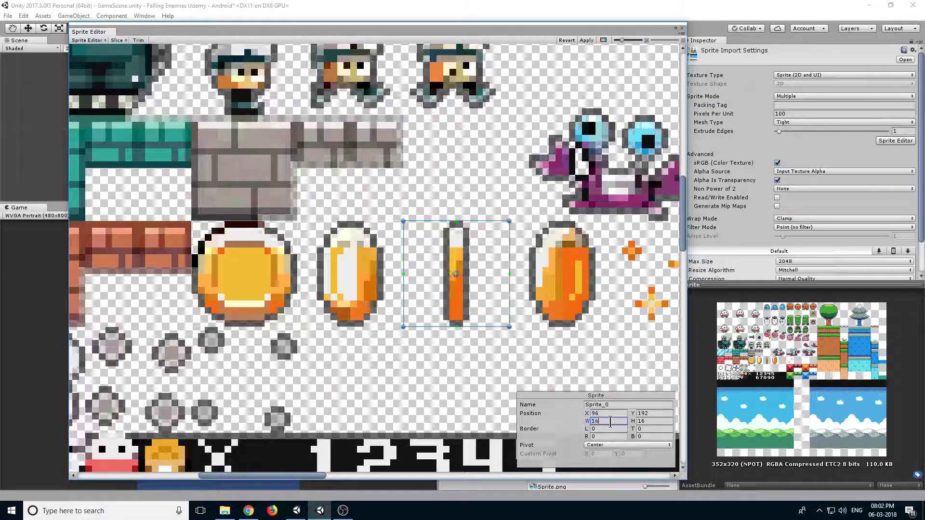
left_click(614, 405)
type("Coin3")
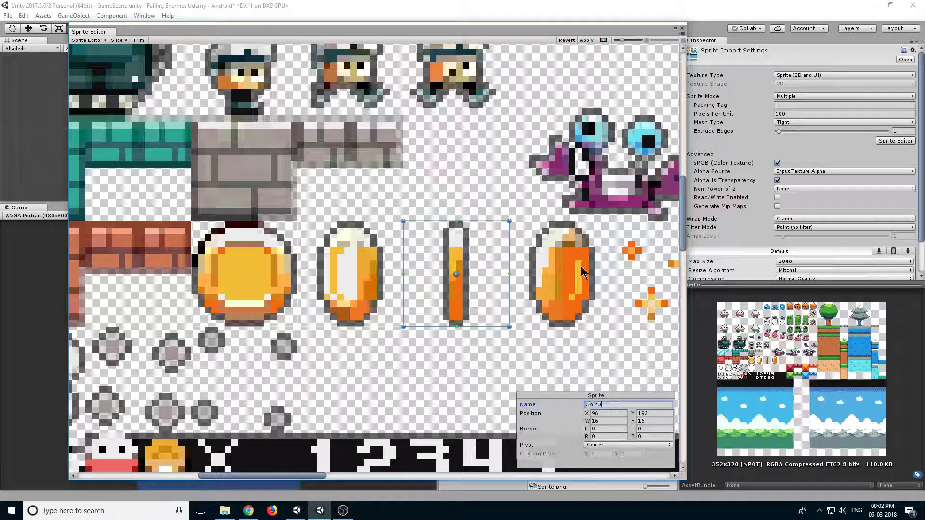
Slice the fourth coin at X 112, Y 192, with width and height 16, and name it Coin4
middle_click_drag(600, 231, 516, 212)
left_click_drag(518, 206, 418, 310)
left_click(608, 420)
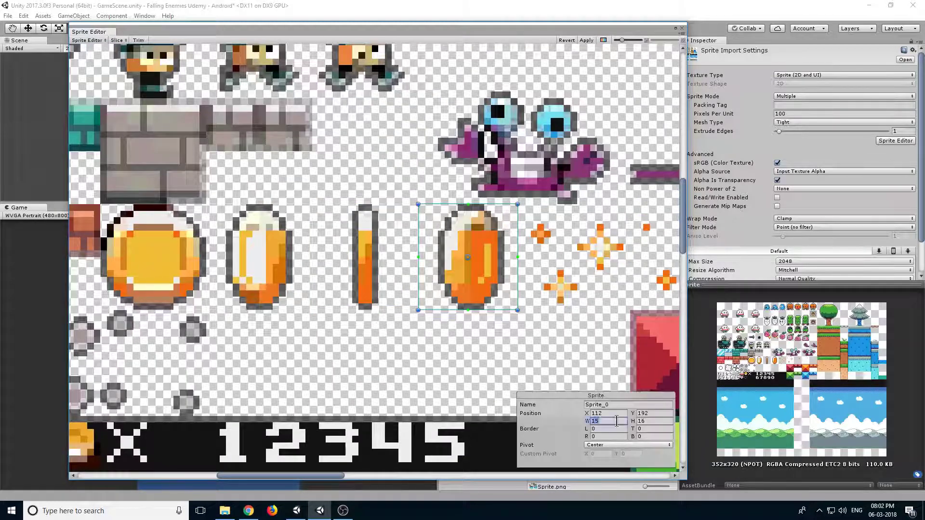
type("16")
key("Return")
left_click(620, 407)
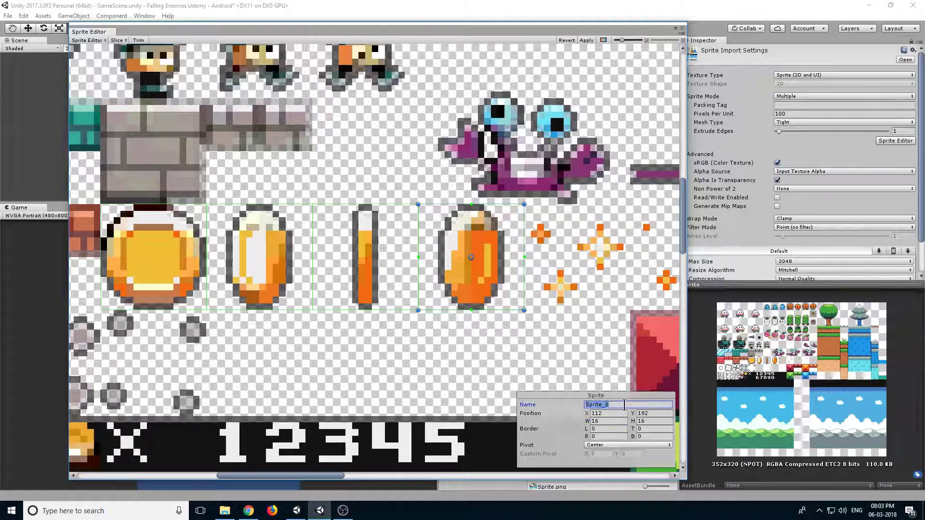
type("Coin4")
Draw a slice about 15 by 16 around the first group of coin-effect sparkles, at X 128, Y 192
middle_click_drag(503, 312, 369, 308)
middle_click_drag(447, 305, 345, 312)
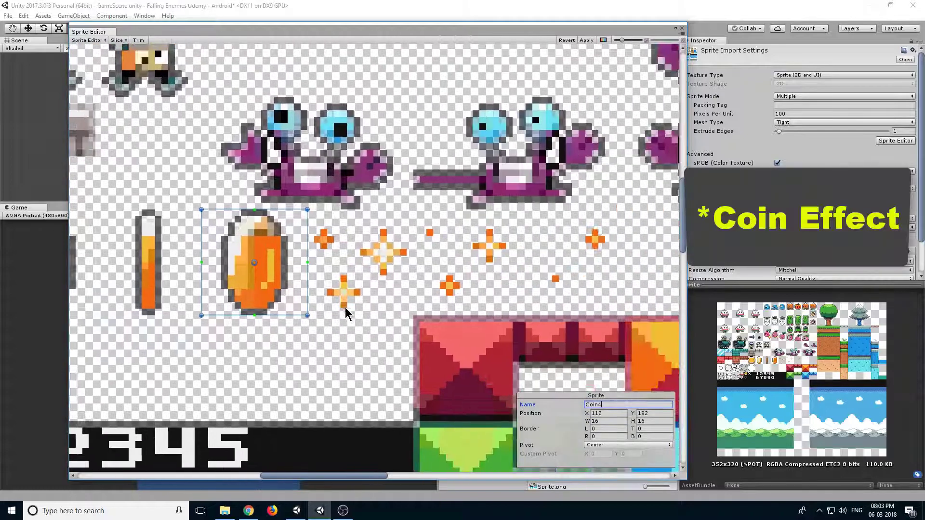
middle_click_drag(592, 254, 480, 239)
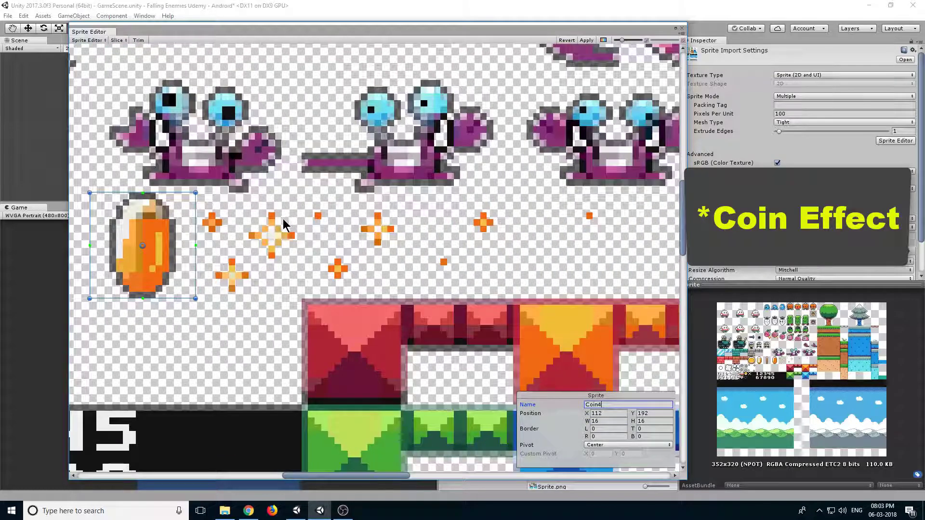
middle_click_drag(283, 219, 365, 204)
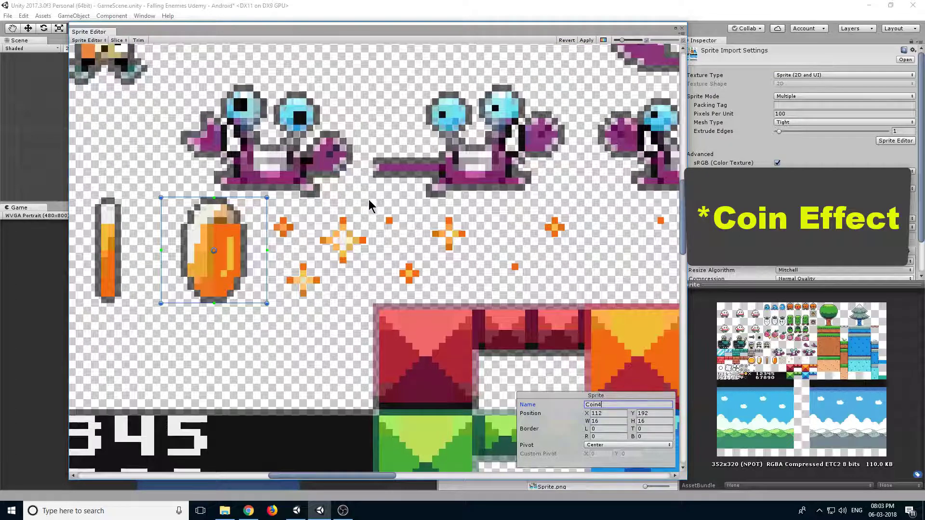
left_click_drag(370, 201, 268, 304)
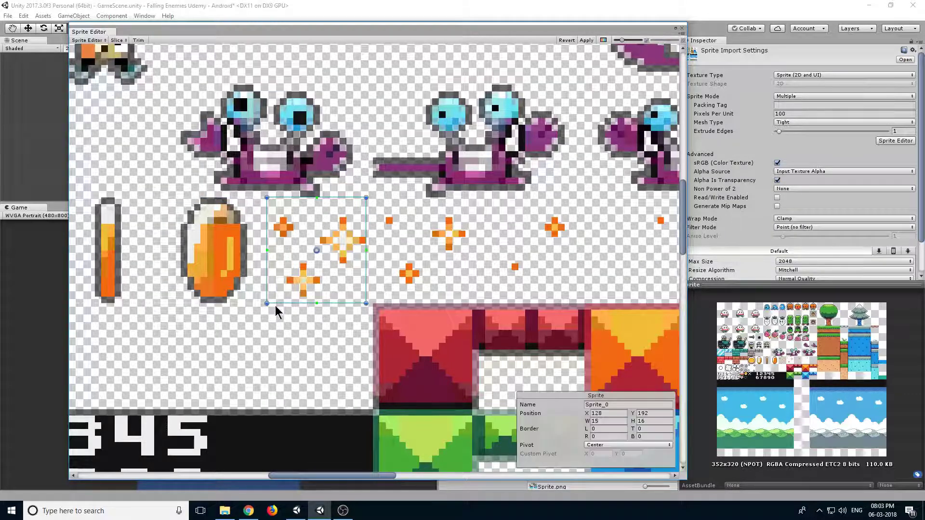
Set the width of the first coin-effect slice to 16 and name it CoinEffect1
left_click(610, 421)
type("16")
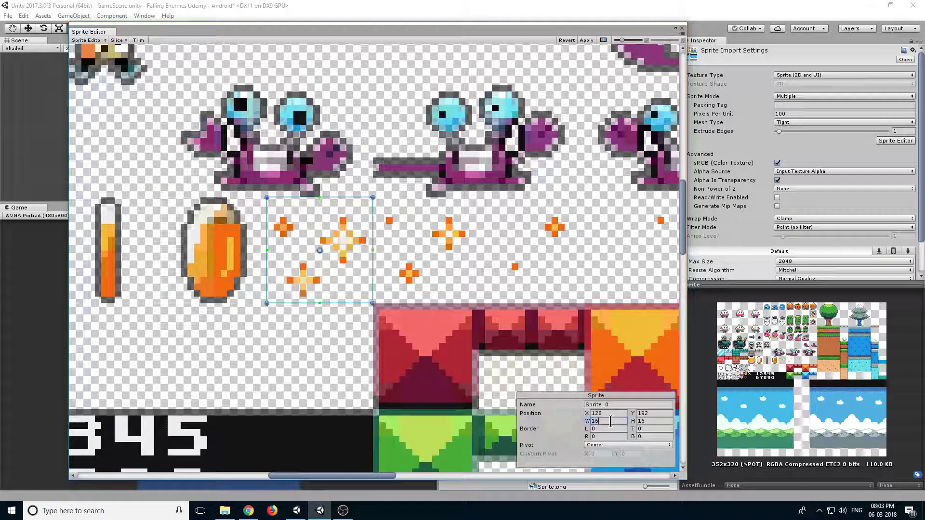
left_click(620, 404)
type("CoinEffect1")
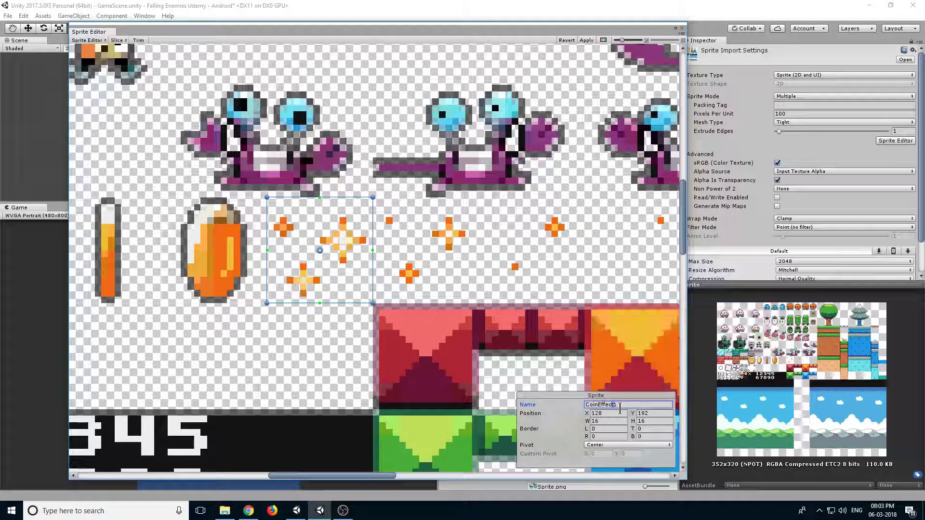
key("Return")
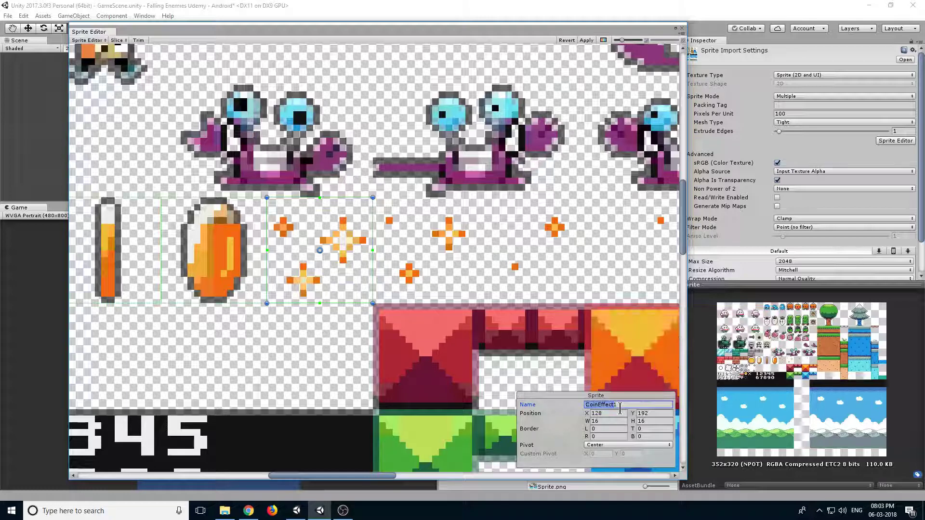
Slice the second group of coin-effect sparkles at X 144, Y 192, with width and height 16, and name it CoinEffect2
middle_click_drag(427, 245, 415, 208)
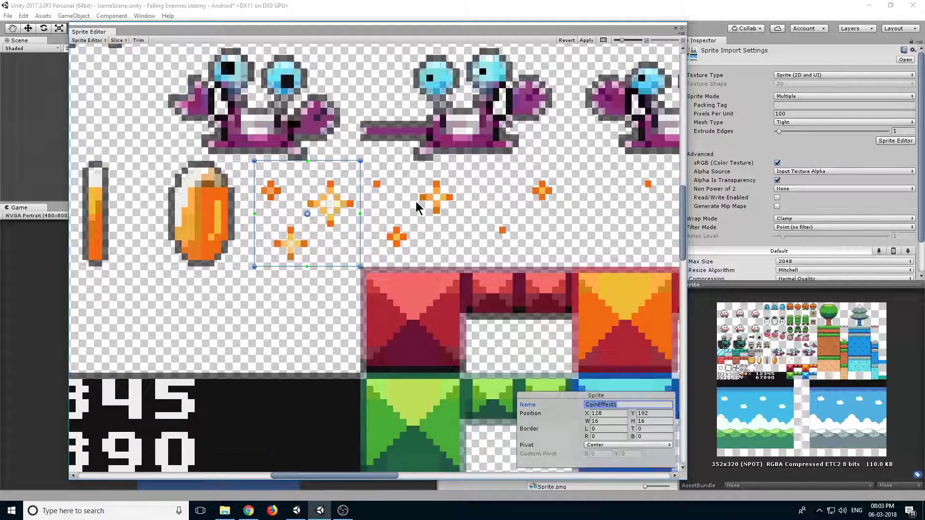
left_click_drag(458, 169, 361, 267)
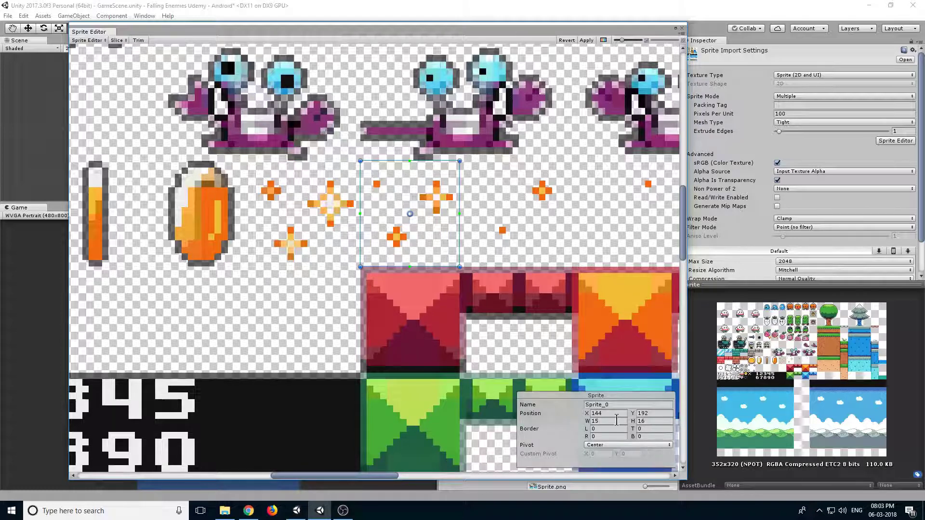
left_click(617, 420)
type("16")
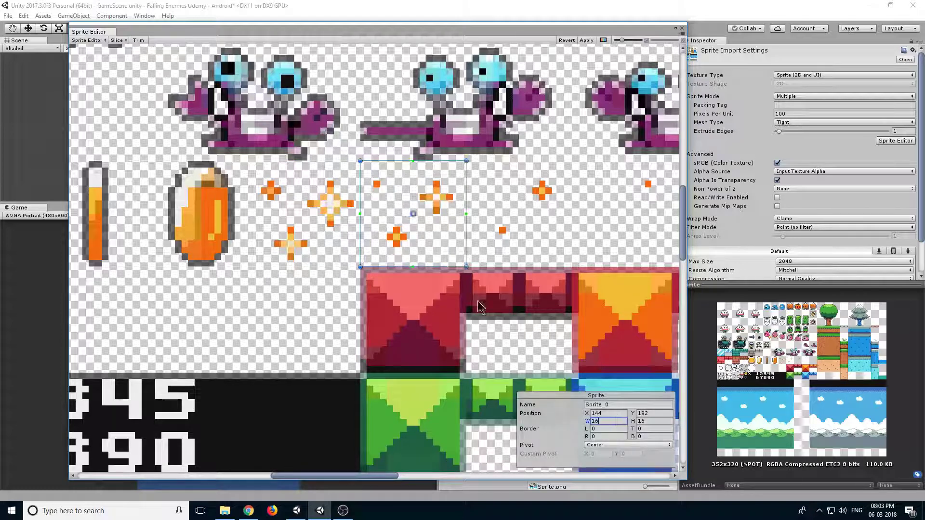
left_click(336, 215)
left_click(378, 210)
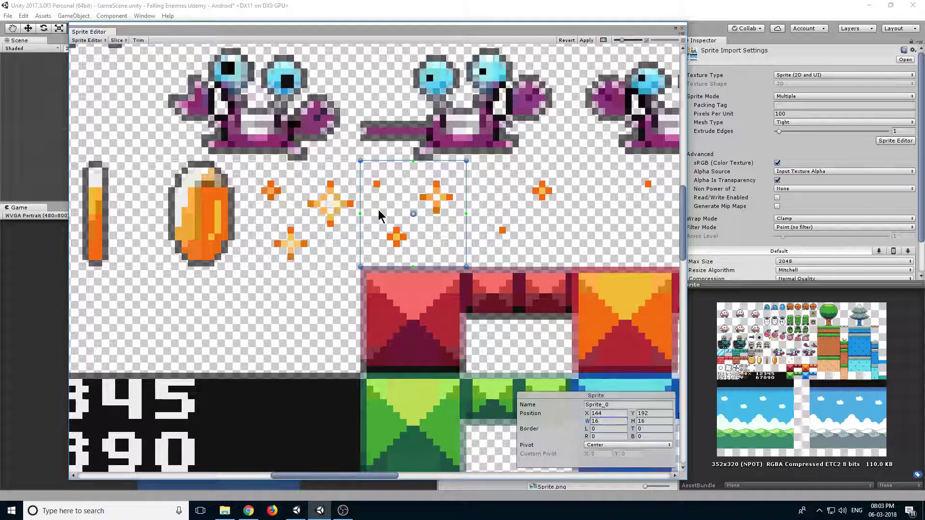
left_click(634, 405)
type("CoinEffect2")
key("Return")
key("ctrl+c")
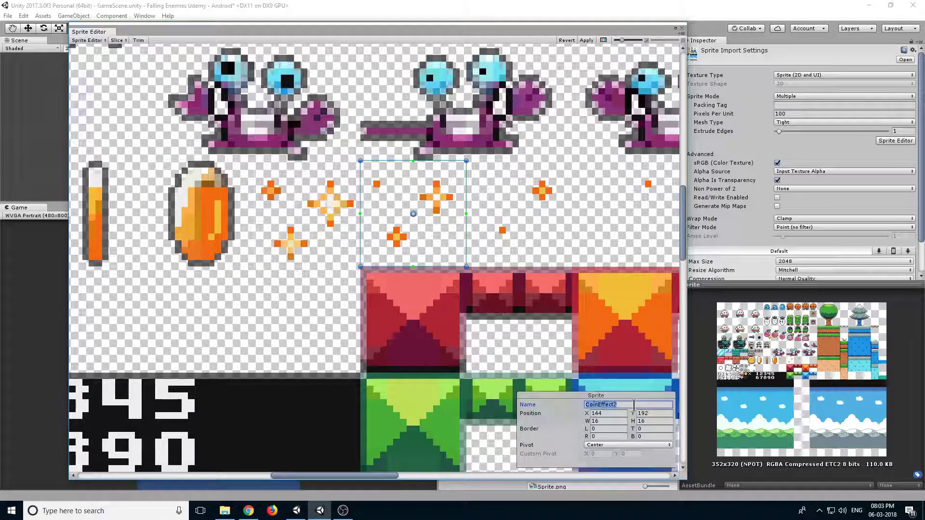
Slice the third group of sparkles at X 160, Y 192, with width and height 16, and name it CoinEffect3
left_click_drag(565, 162, 467, 266)
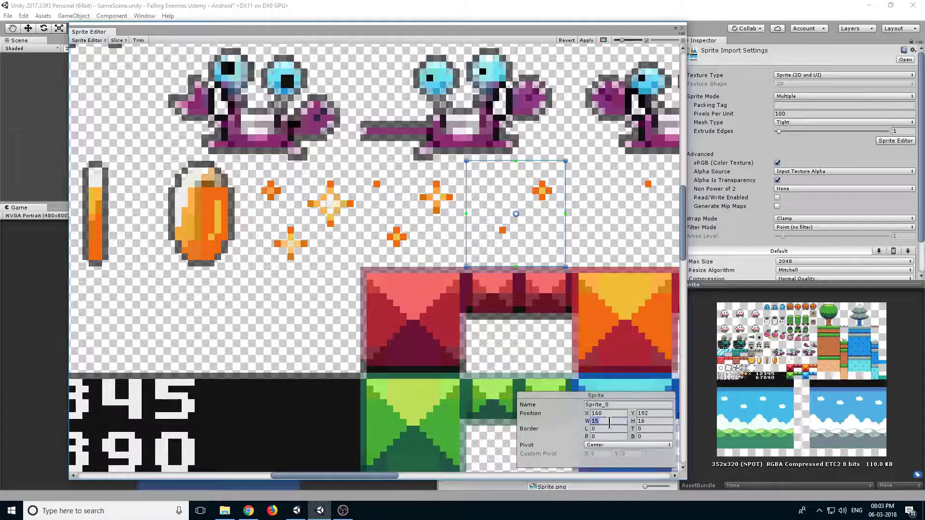
type("16")
key("Return")
left_click(618, 405)
key("ctrl+v")
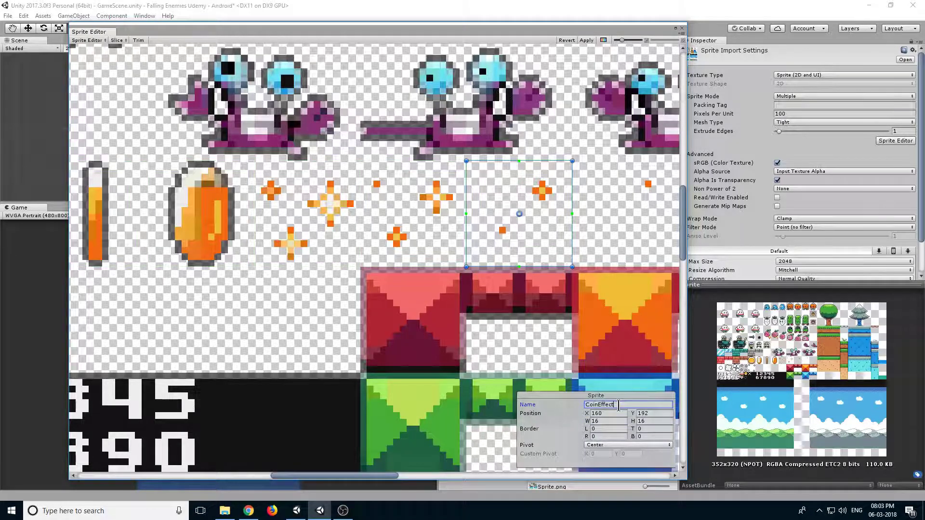
key("Return")
key("ctrl+c")
Slice the last, single-spark coin effect at X 175, Y 192, with width and height 16, and name it CoinEffect4
middle_click_drag(634, 169, 500, 165)
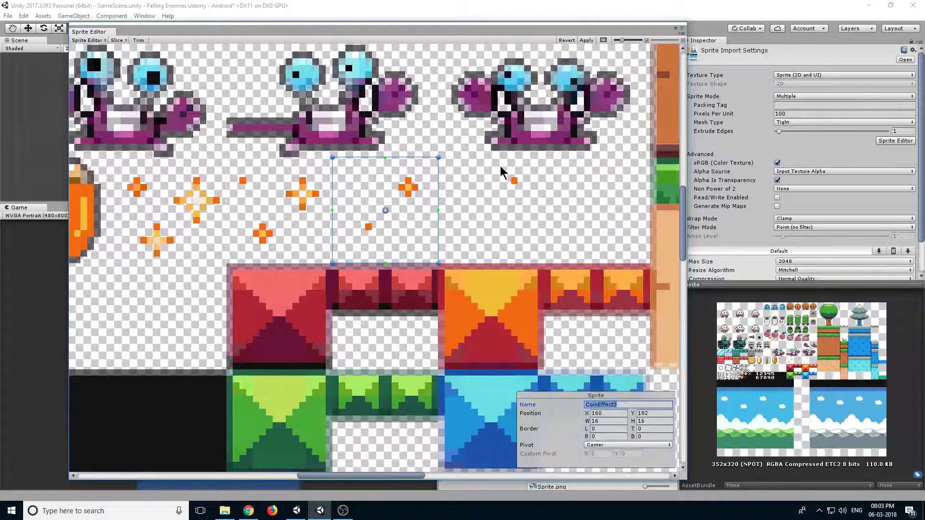
left_click_drag(530, 158, 431, 263)
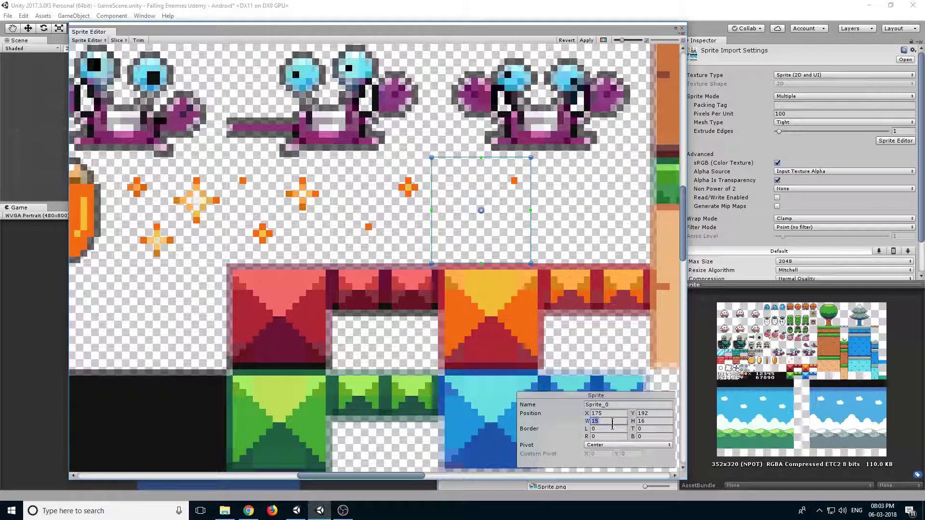
type("16")
left_click(624, 404)
key("ctrl+v")
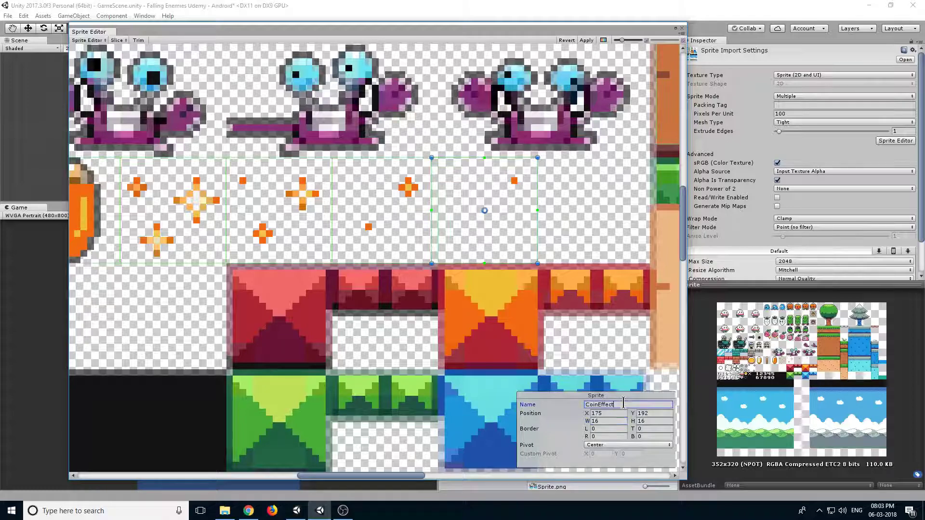
type("4")
key("Return")
Create a 16 by 16 slice around the small white smoke puff at X 0, Y 176, and name it Smoke1
scroll(363, 255, "down", 5)
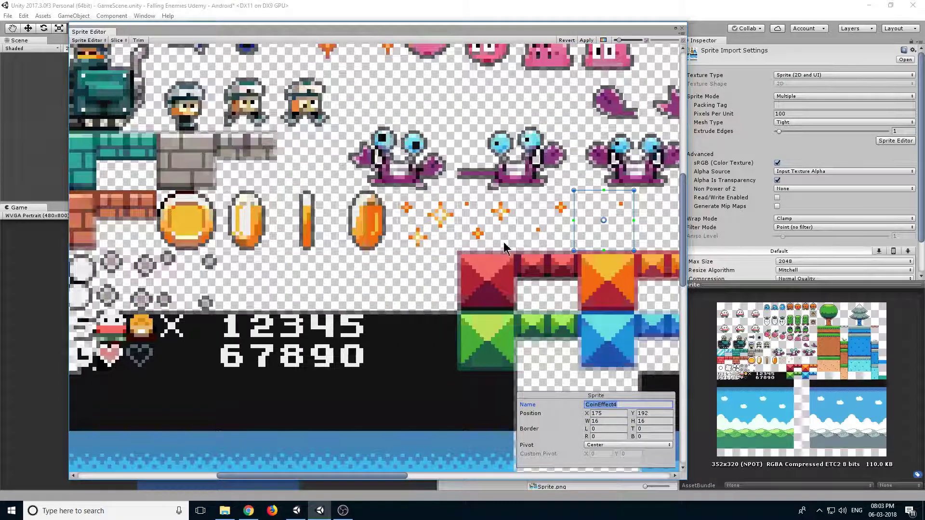
scroll(542, 225, "up", 5)
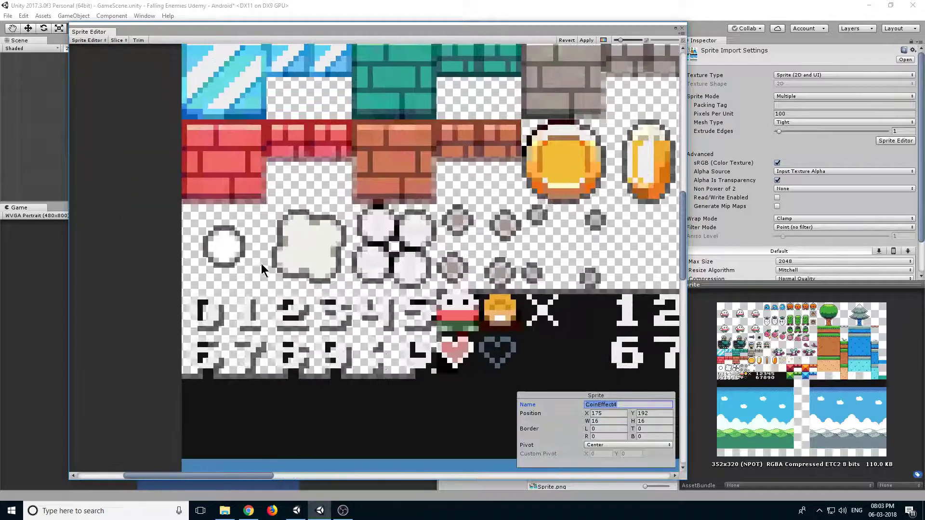
middle_click_drag(207, 292, 201, 299)
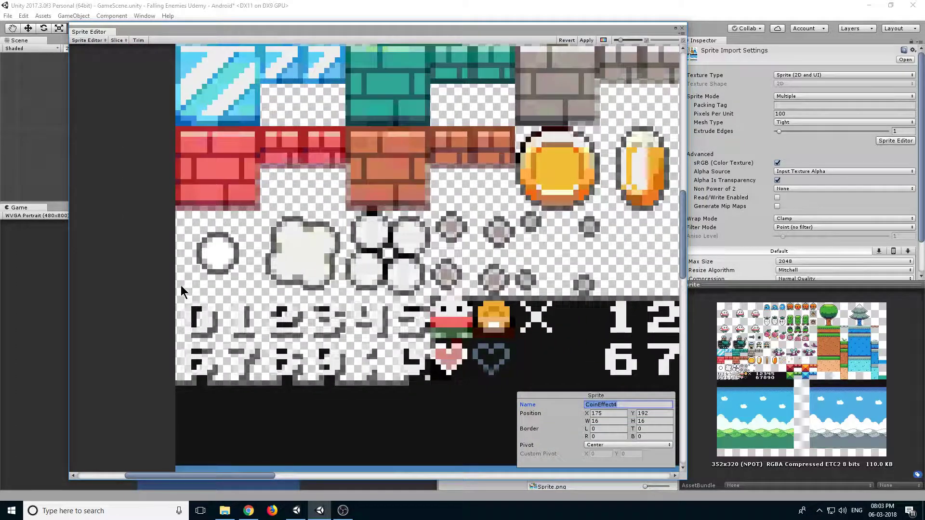
left_click_drag(176, 287, 261, 211)
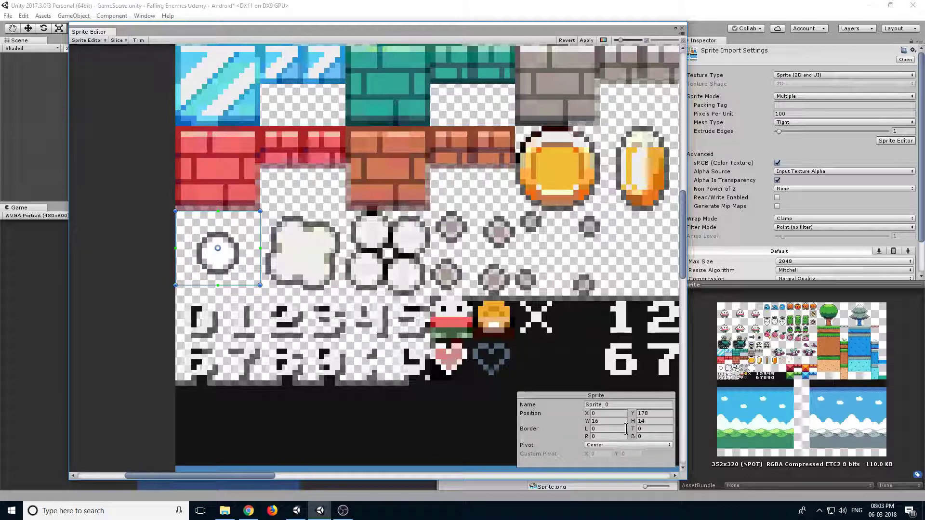
double_click(656, 421)
type("16")
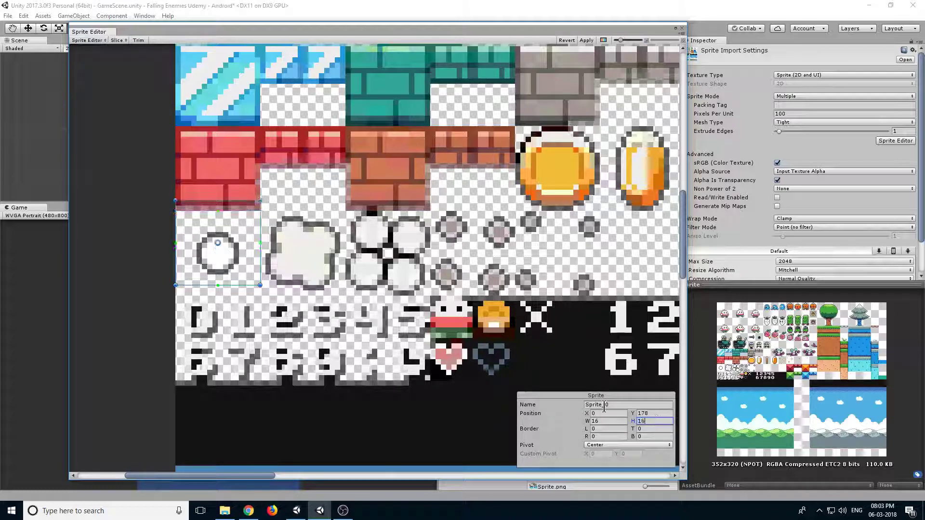
left_click_drag(242, 264, 242, 268)
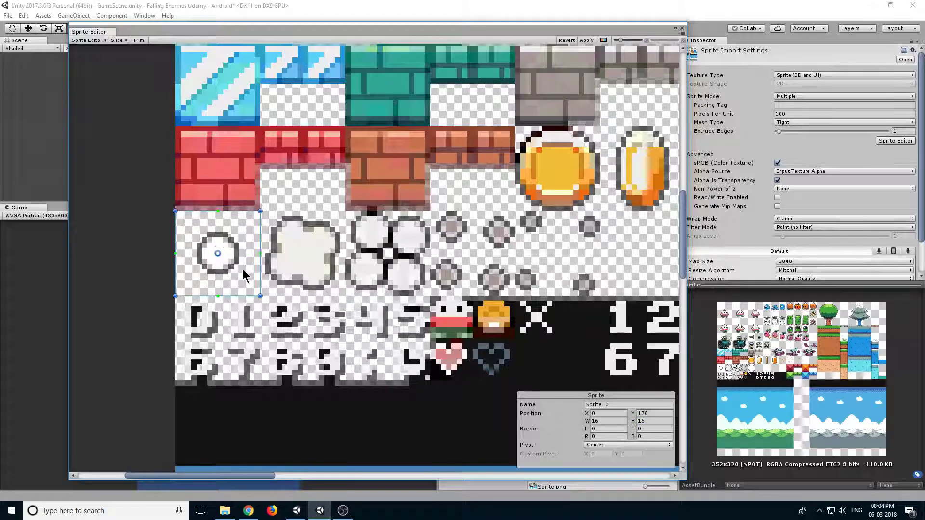
left_click(627, 405)
double_click(627, 405)
type("Smoke1")
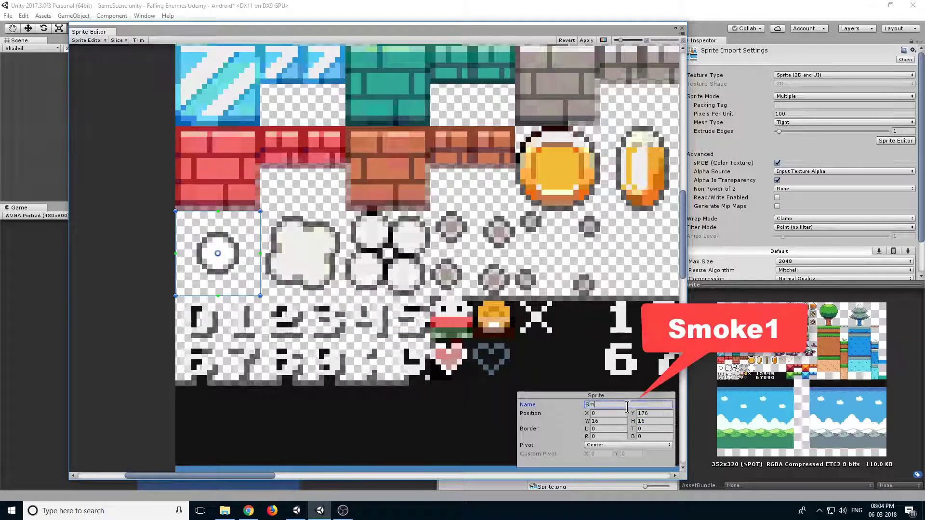
key("Return")
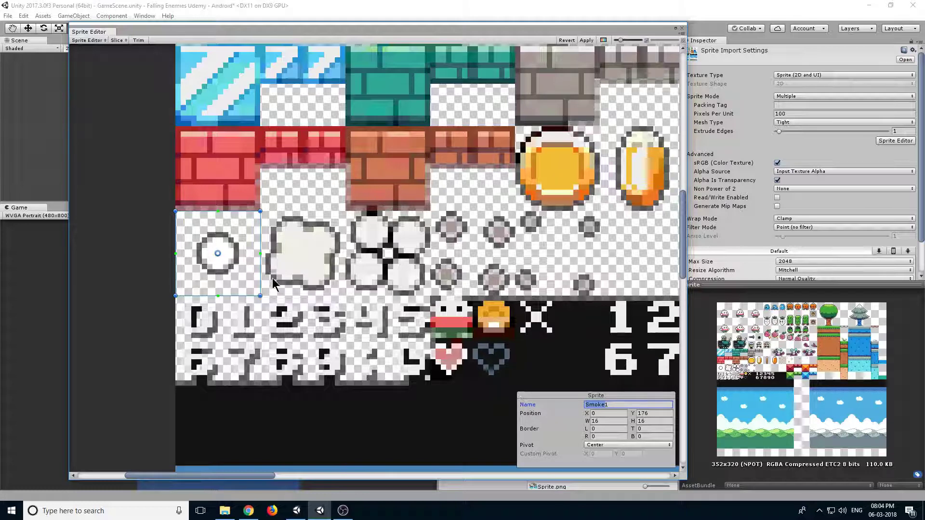
Slice the large single smoke cloud at X 16, Y 176, with width and height 16, and name it Smoke2
left_click_drag(346, 211, 260, 295)
left_click(625, 403)
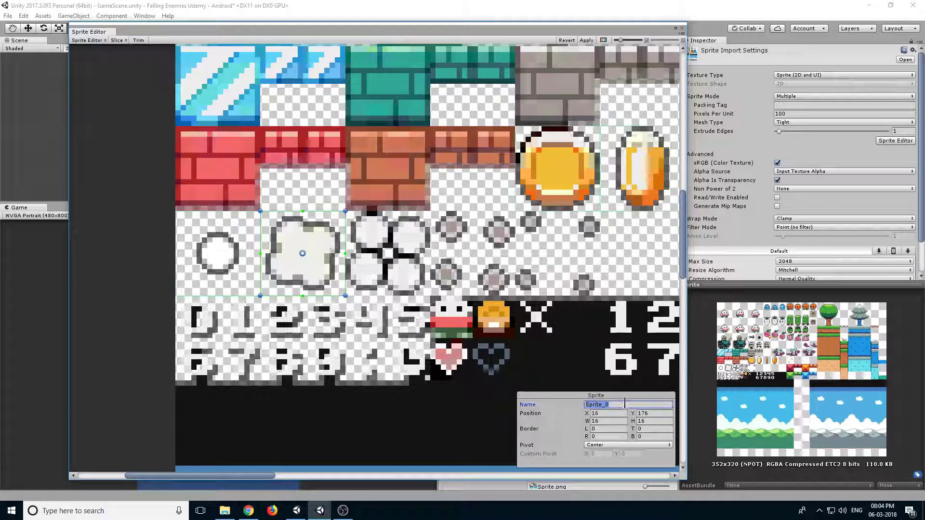
type("Smoke2")
Slice the four-part smoke cloud at X 32, Y 176, with width and height 16, and name it Smoke3
left_click_drag(430, 211, 345, 273)
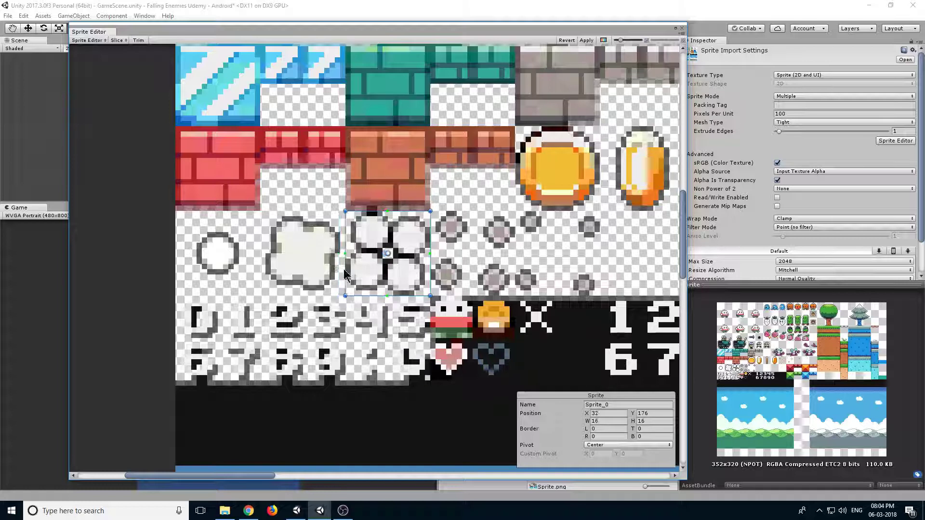
left_click(623, 406)
type("Smoke")
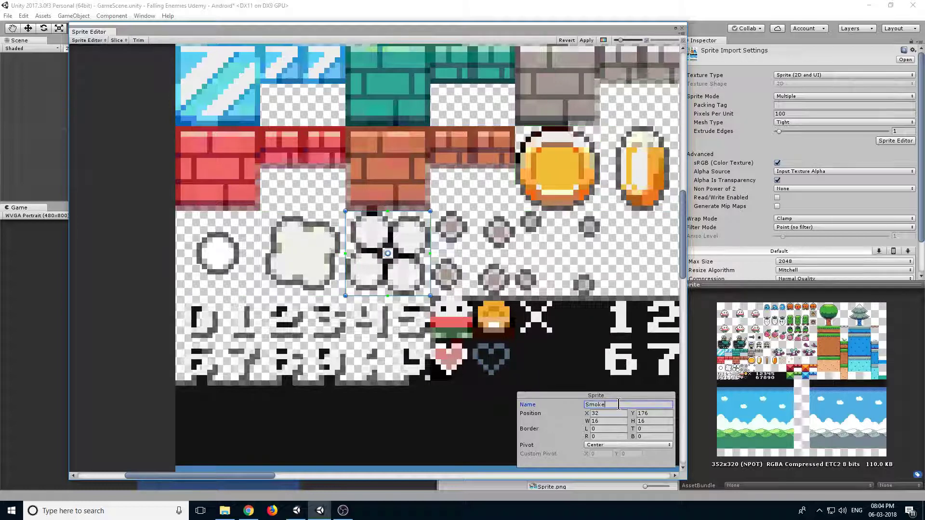
type("3")
Slice the first group of four small grey puffs at X 48, Y 176, 16 by 16, and name it Smoke4
left_click(516, 209)
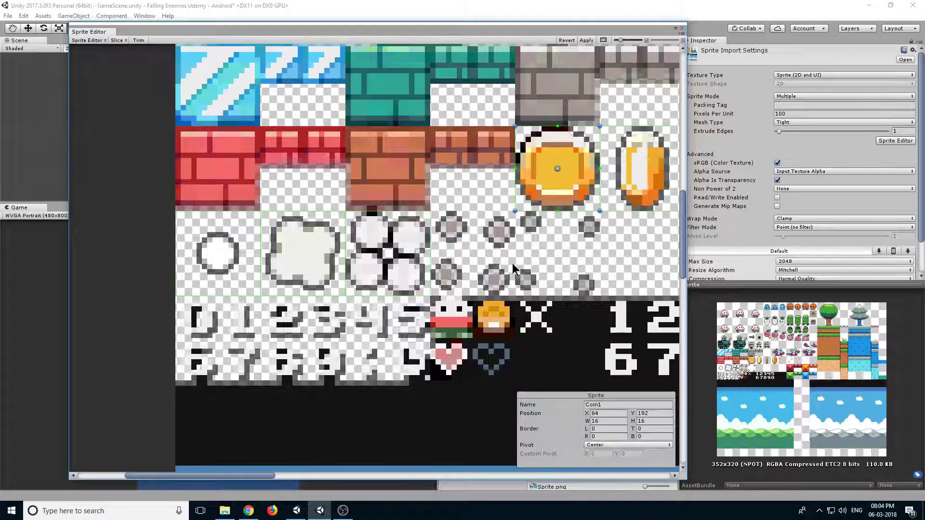
left_click(508, 233)
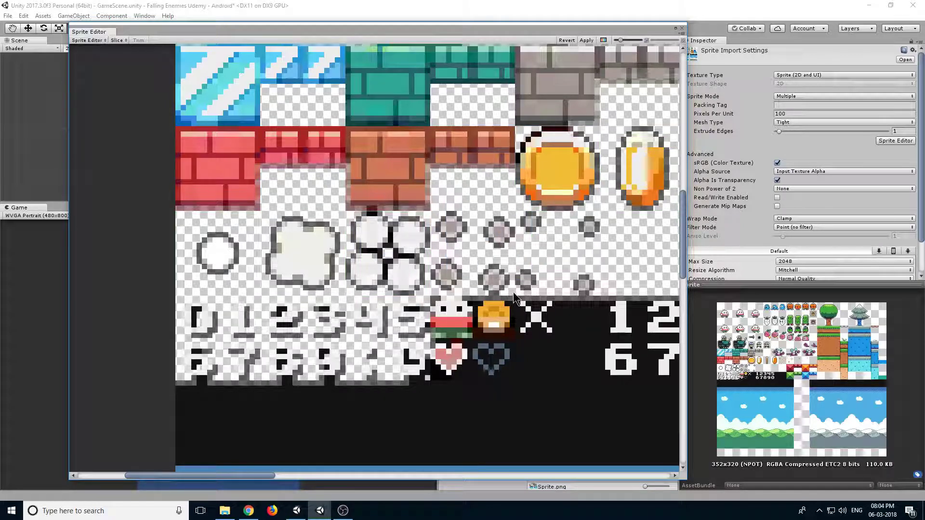
left_click_drag(514, 295, 430, 211)
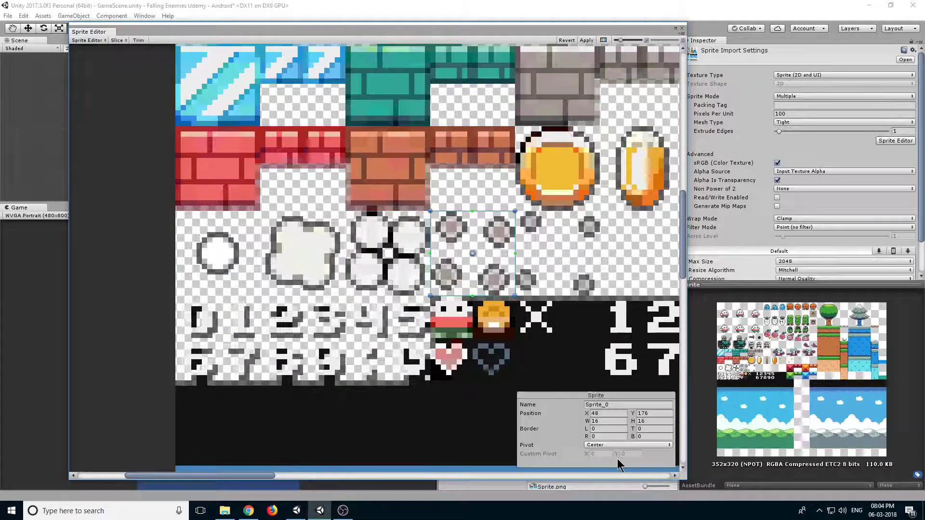
left_click(622, 405)
type("Smoke4")
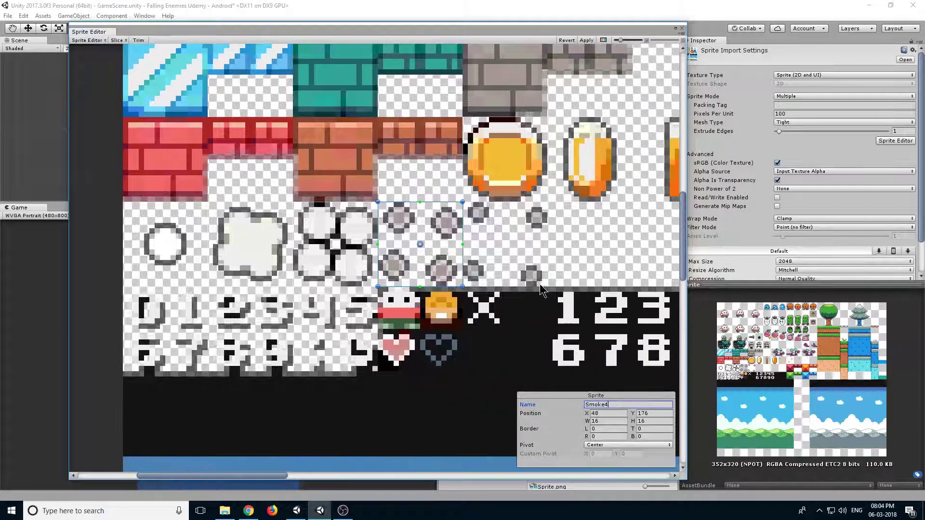
Slice the most scattered group of grey puffs at X 64, Y 176, 16 by 16, and name it Smoke5
left_click_drag(551, 284, 464, 202)
left_click(624, 421)
type("16")
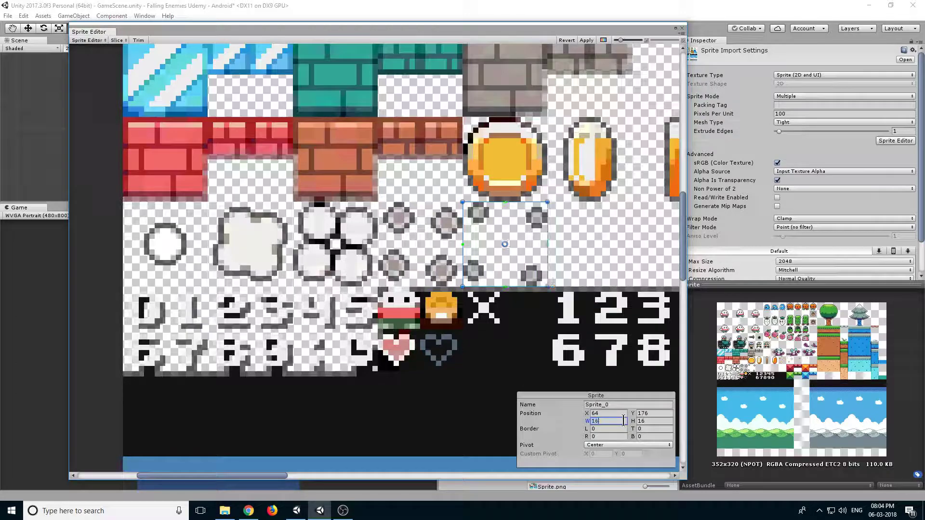
left_click(626, 404)
type("Smoke")
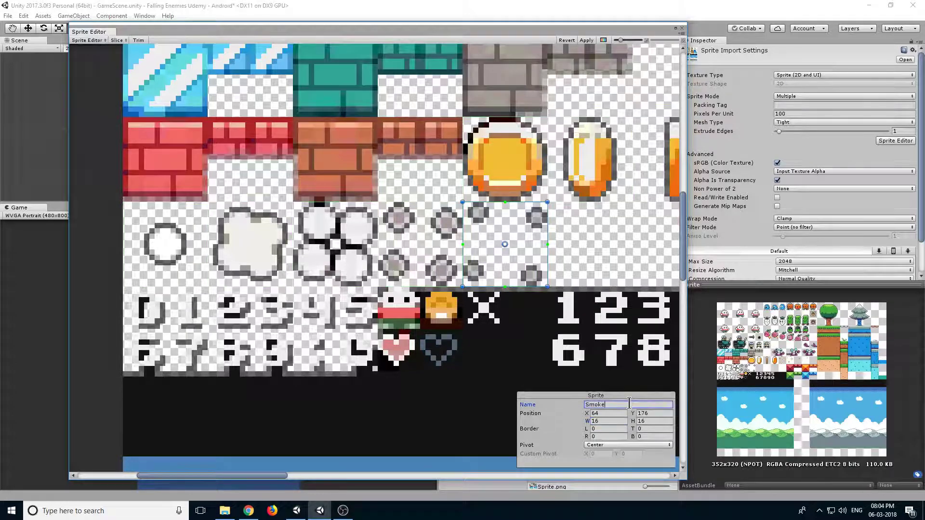
type("5")
Apply all the slices to the sprite sheet and close the Sprite Editor
scroll(343, 267, "down", 8)
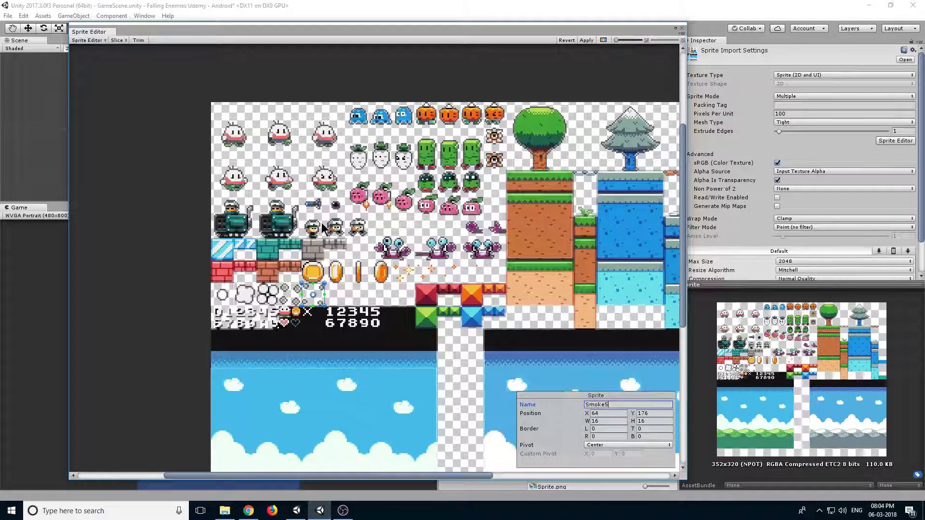
middle_click_drag(352, 263, 307, 186)
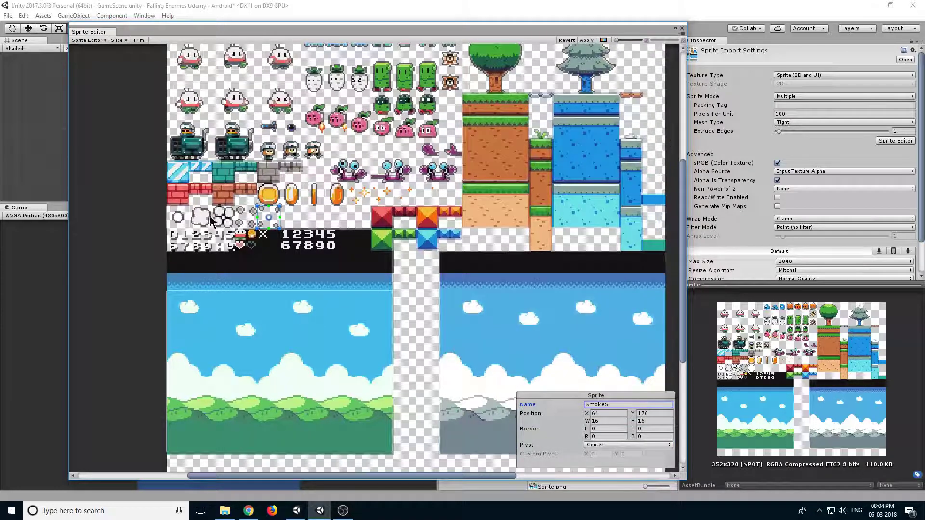
middle_click_drag(382, 275, 383, 217)
middle_click_drag(559, 214, 492, 329)
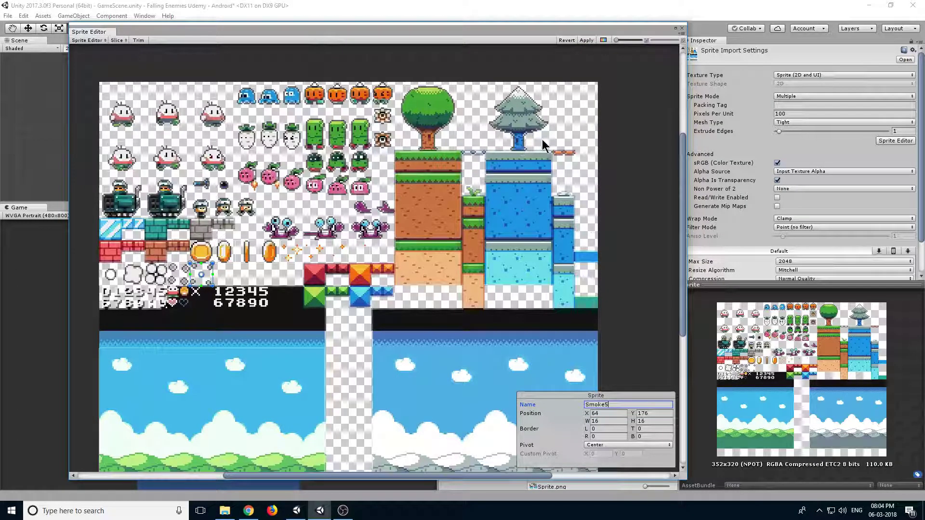
left_click(586, 40)
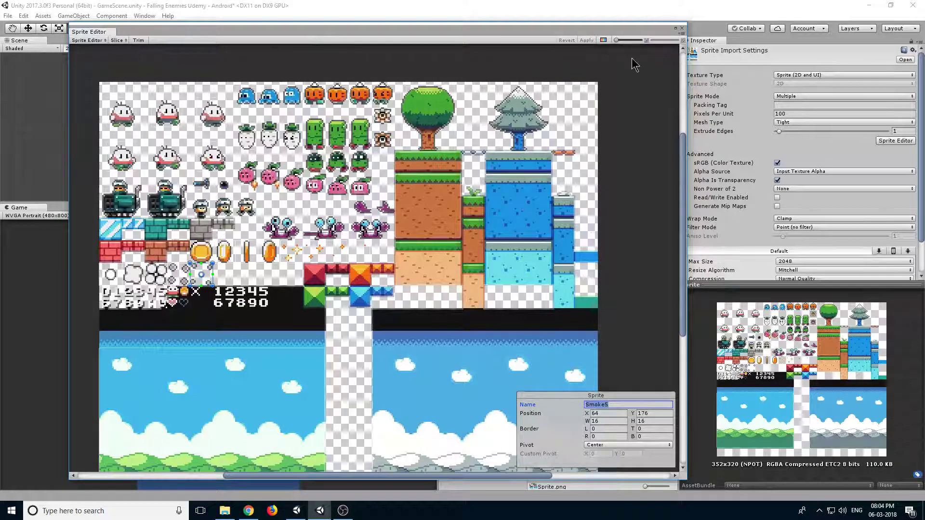
left_click(682, 31)
Expand the Sprite asset in the Sprites folder and preview its sliced sprites from BackgroundGreen through Coin4
left_click(504, 166)
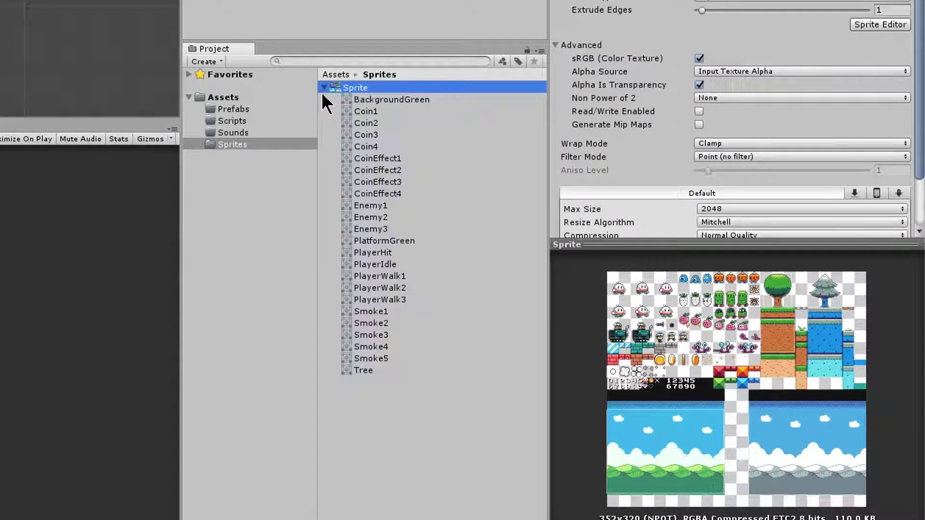
left_click(389, 103)
left_click(383, 113)
left_click(371, 123)
left_click(375, 147)
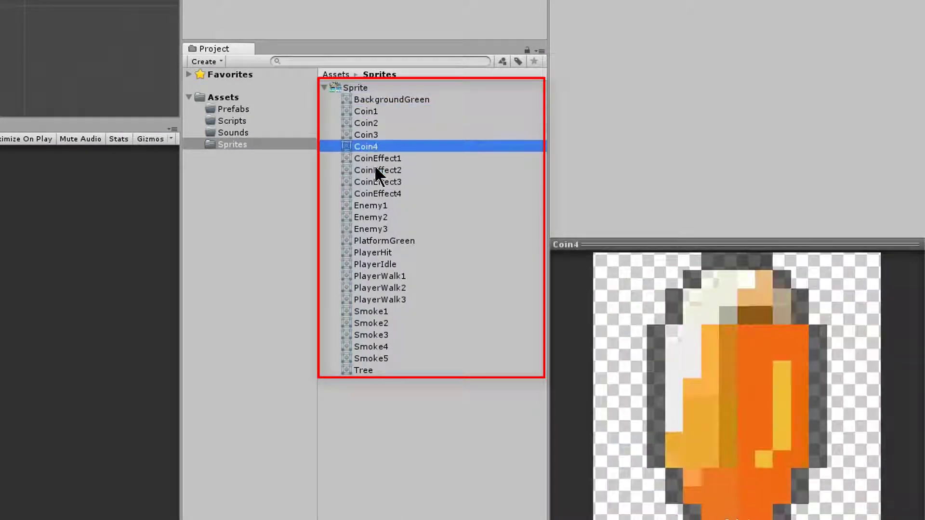
Check the sliced coin-effect and enemy sprites and review the import settings of the Sprite asset
left_click(375, 169)
left_click(381, 229)
left_click(438, 412)
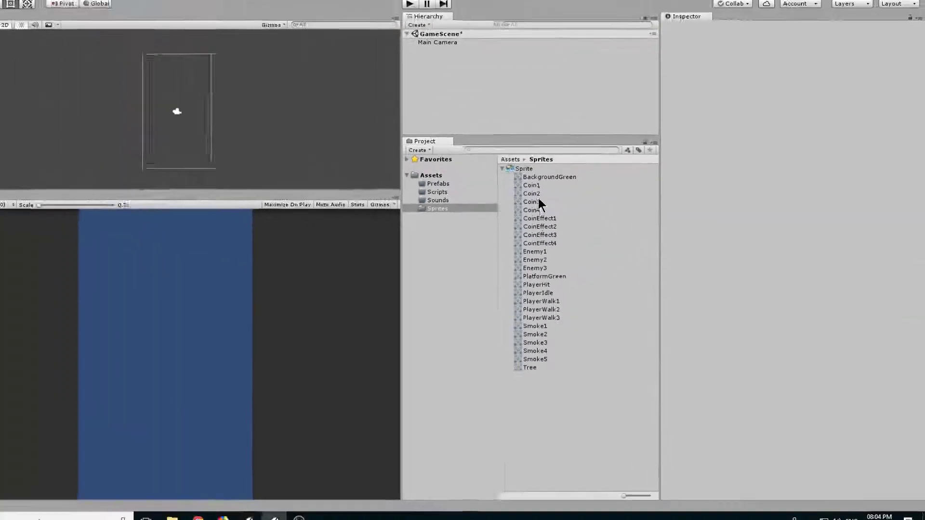
left_click(525, 167)
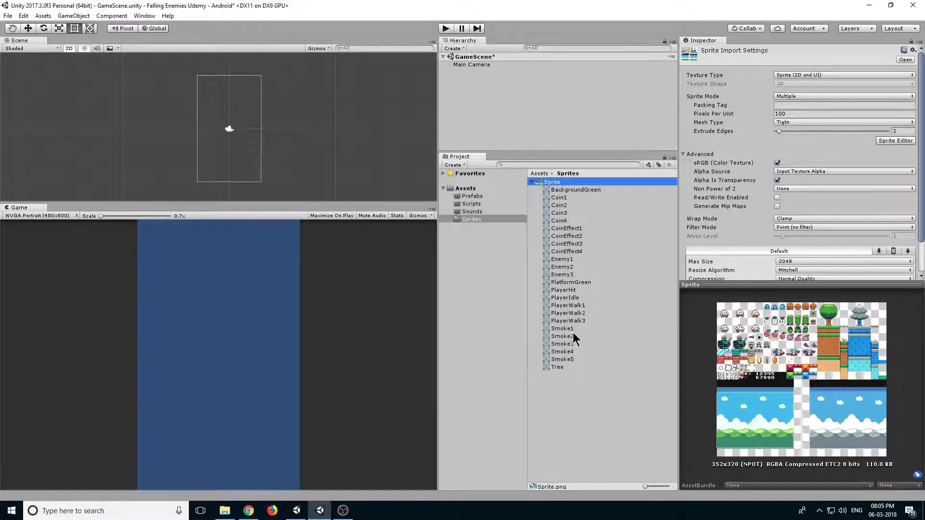
left_click(598, 347)
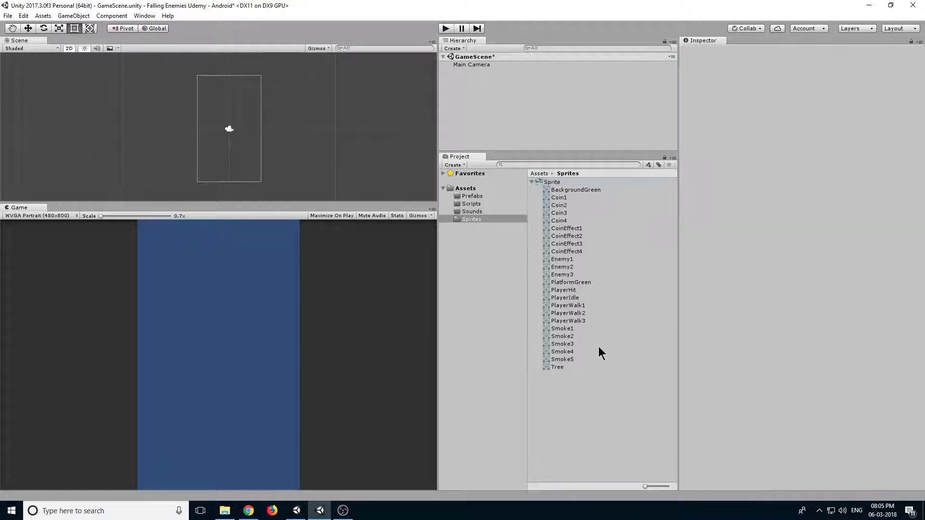
Place the PlayerIdle sprite in GameScene at the origin to check its size against the game view
left_click(563, 300)
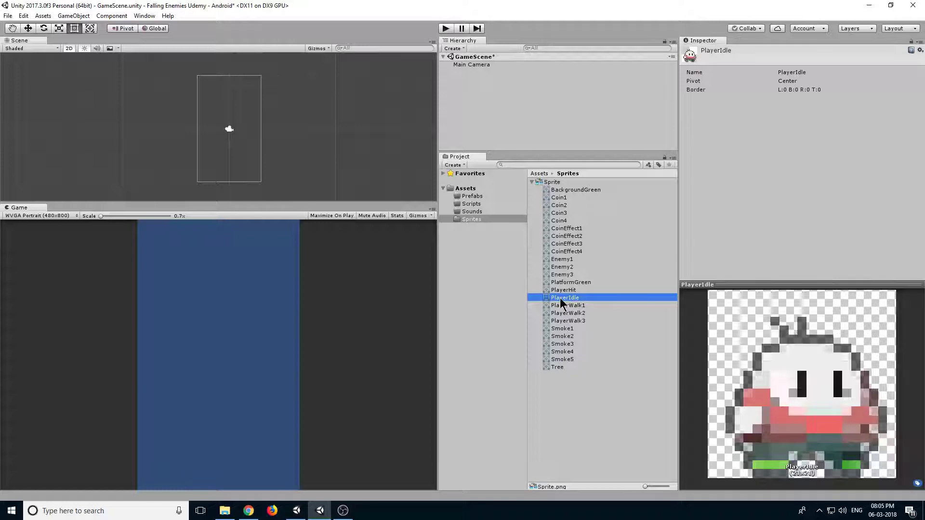
left_click_drag(599, 291, 516, 120)
left_click_drag(536, 154, 537, 211)
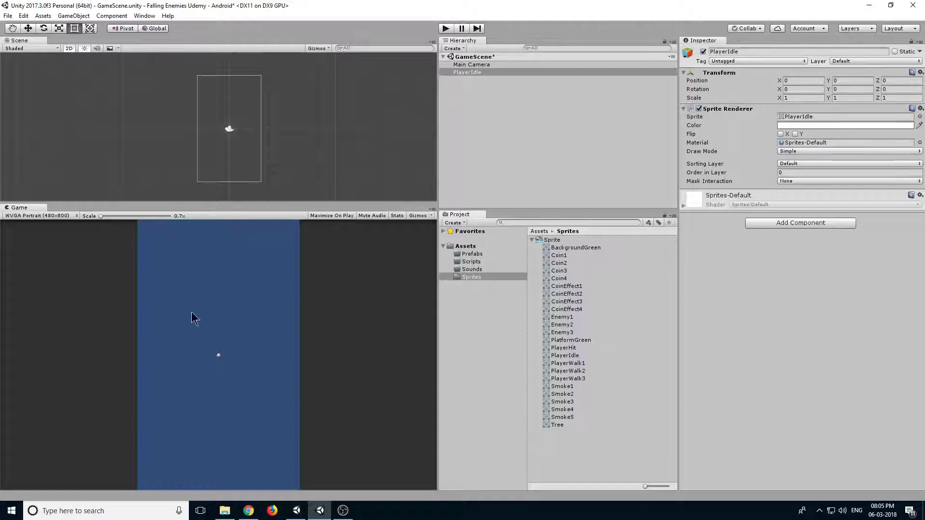
Set Pixels Per Unit of the Sprite asset to 32 and apply the import settings
left_click(558, 242)
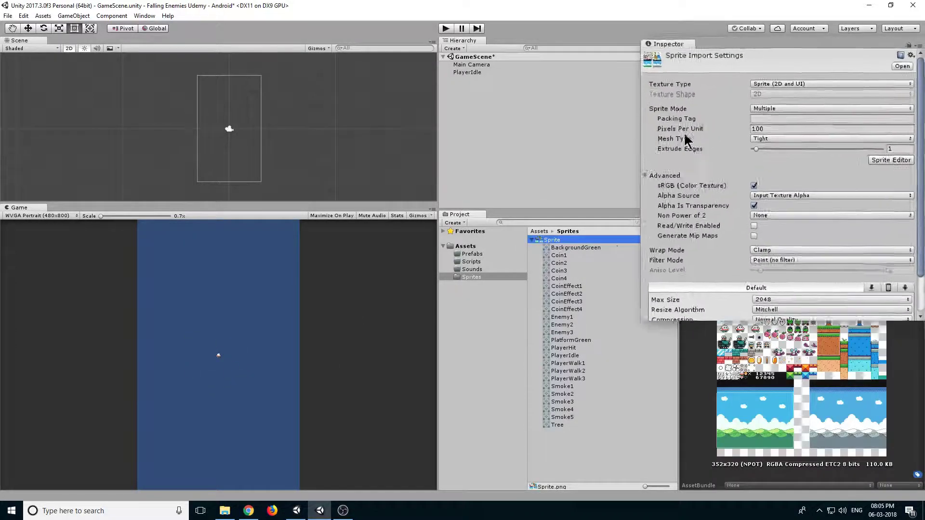
left_click(802, 116)
type("32")
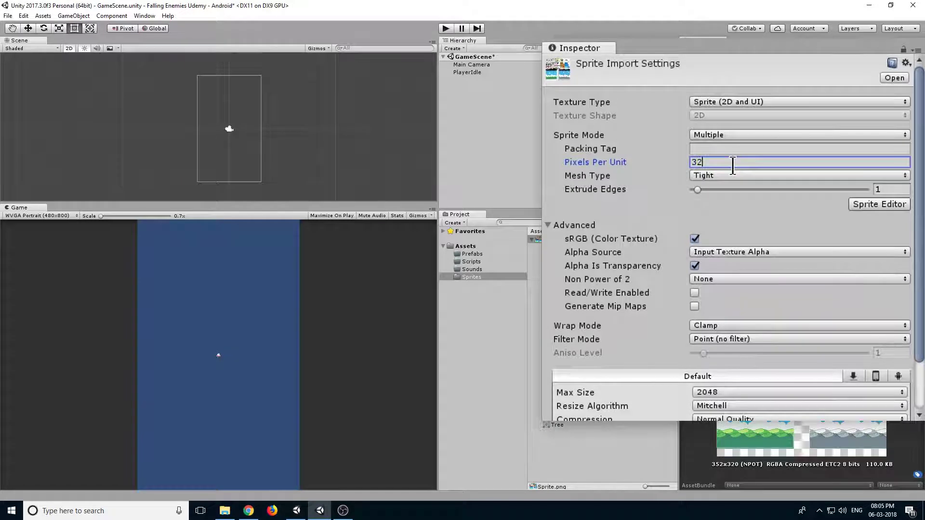
scroll(823, 327, "down", 3)
left_click(896, 410)
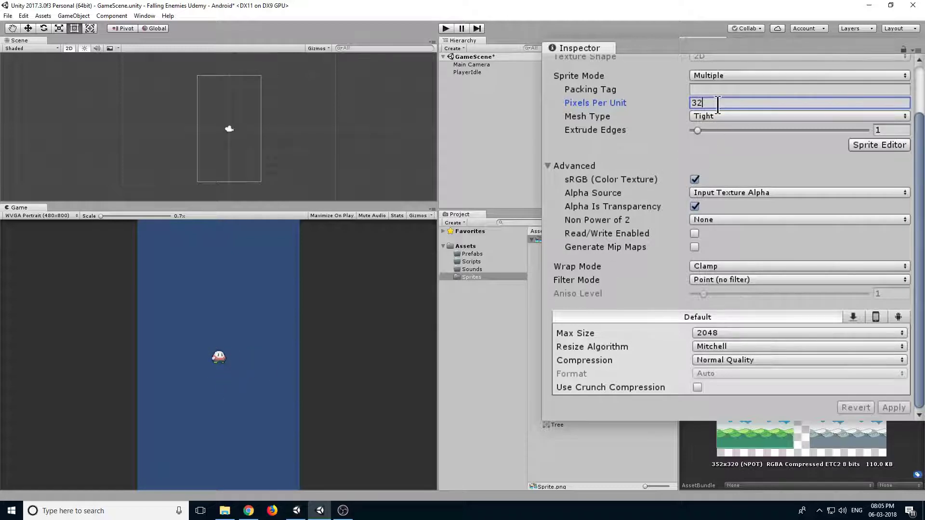
Set Pixels Per Unit of the Sprite asset to 24 and apply the import settings
left_click_drag(718, 105, 638, 104)
type("24")
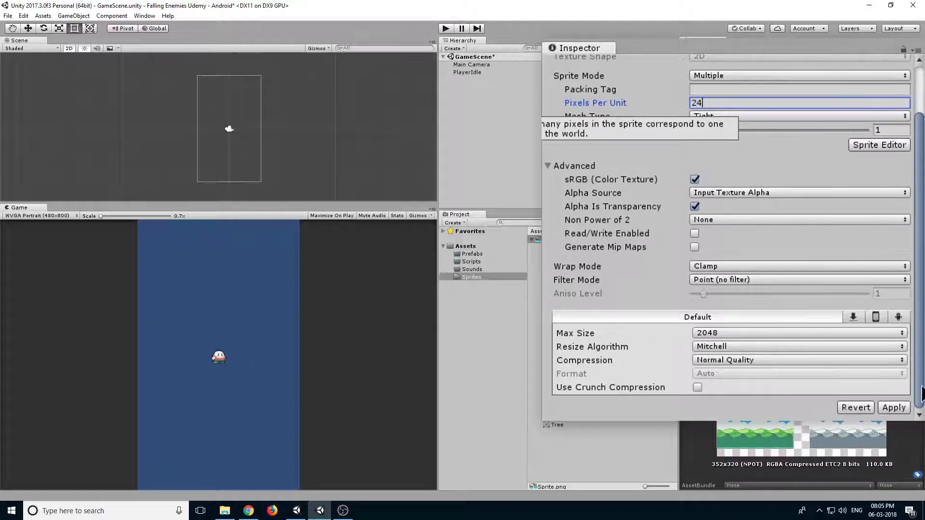
left_click(893, 407)
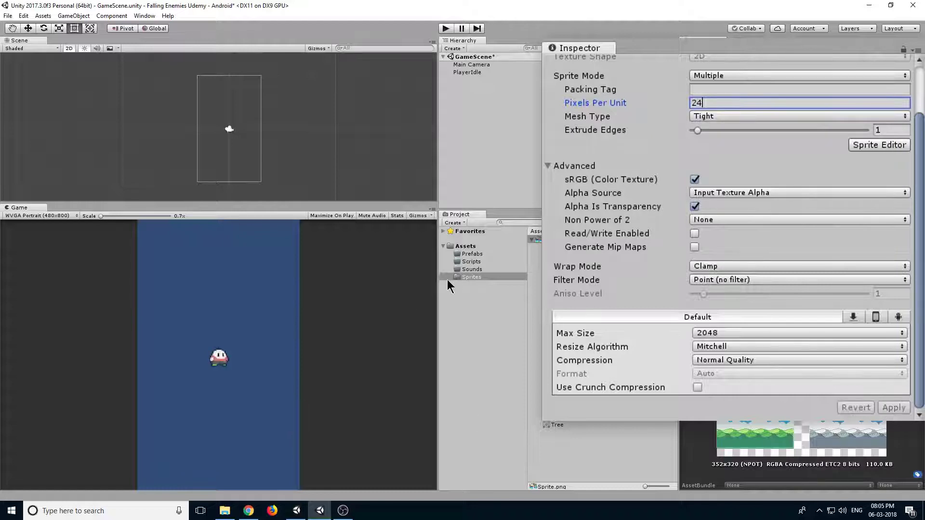
Try a Pixels Per Unit of 26 on the Sprite asset, then return it to 24, applying each value
key("BackSpace")
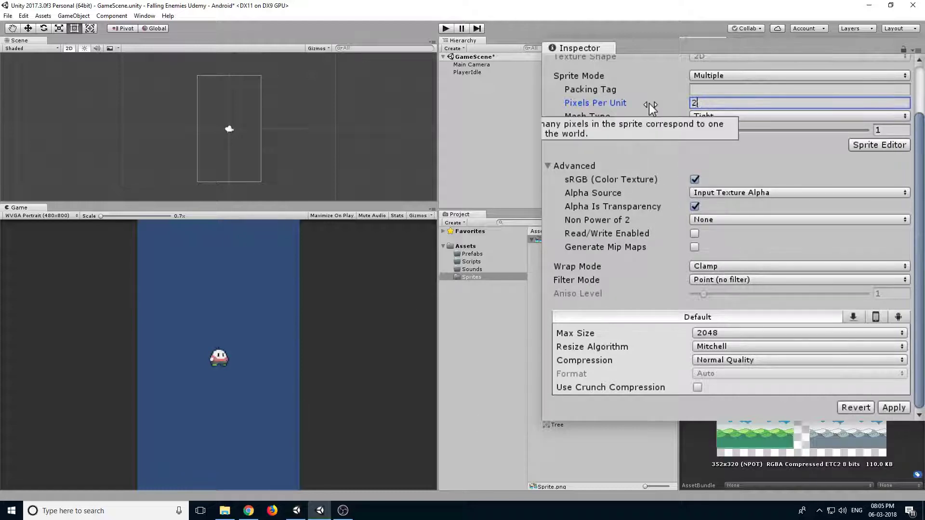
type("6")
left_click(894, 407)
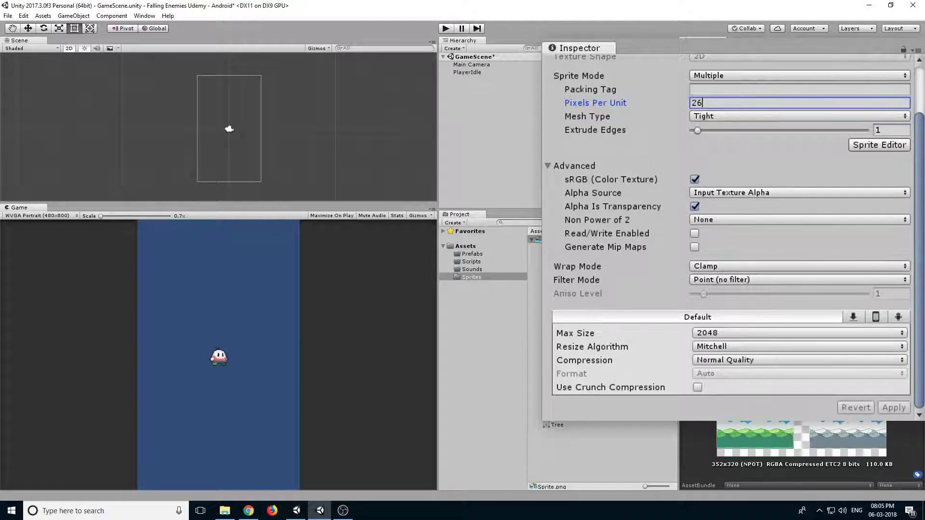
key("BackSpace")
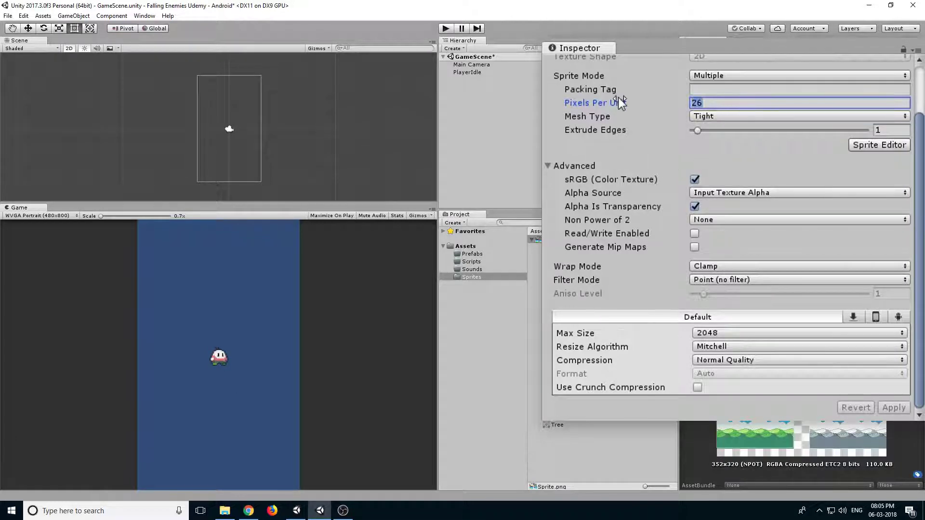
type("4")
left_click(893, 408)
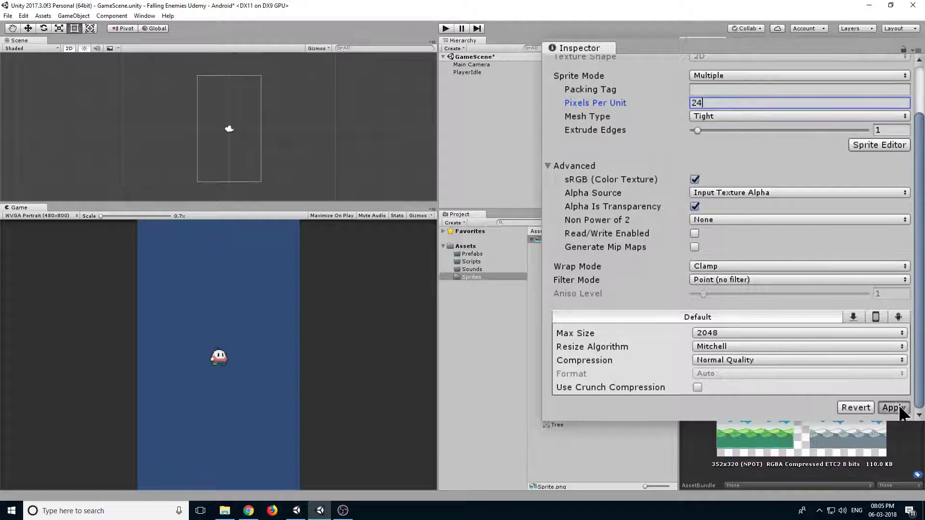
Move PlayerIdle along the X axis to about 2.05 and delete it from the scene
left_click(483, 73)
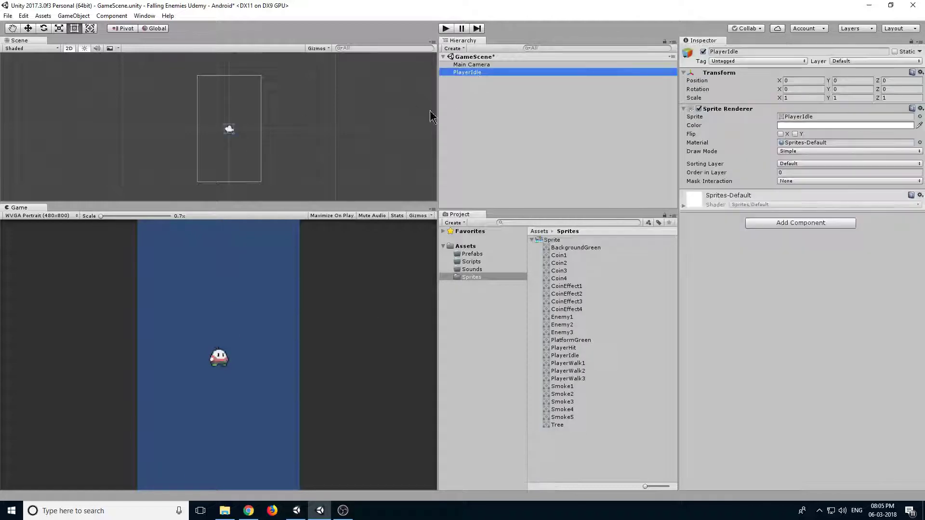
left_click(29, 28)
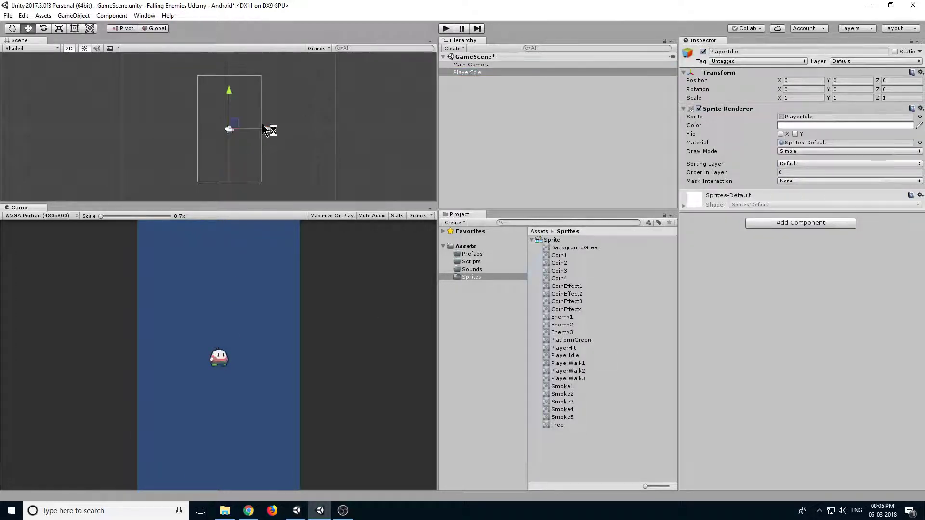
left_click_drag(268, 128, 292, 129)
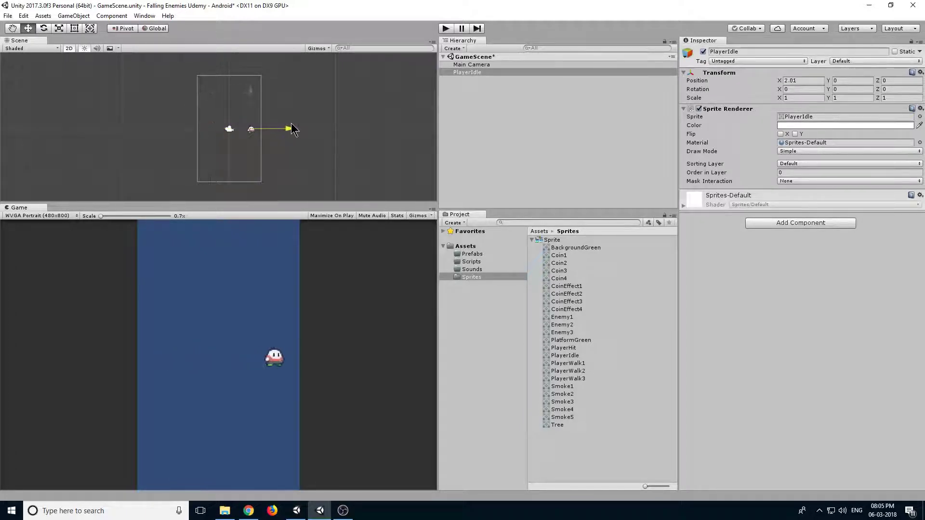
left_click(473, 73)
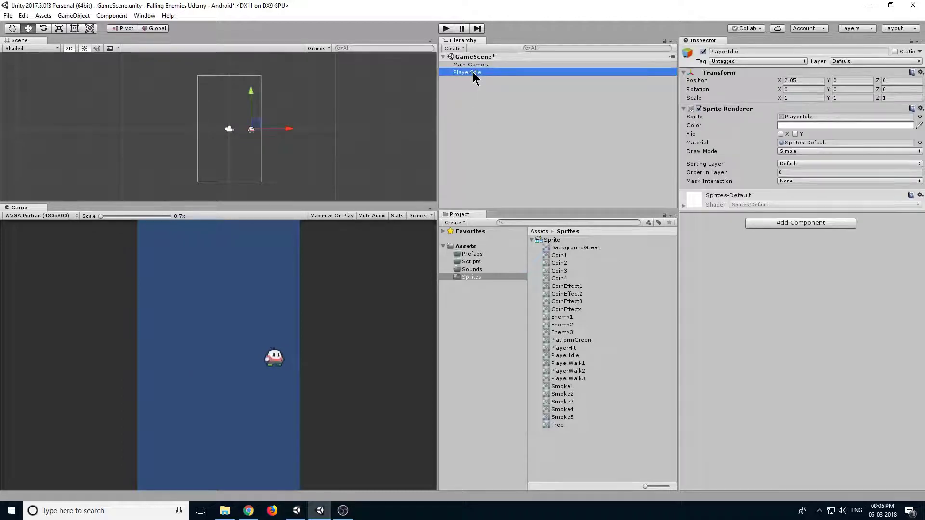
key("Delete")
Add the BackgroundGreen sprite to the scene and set its X and Y scale to 2.2
left_click(552, 240)
left_click(563, 249)
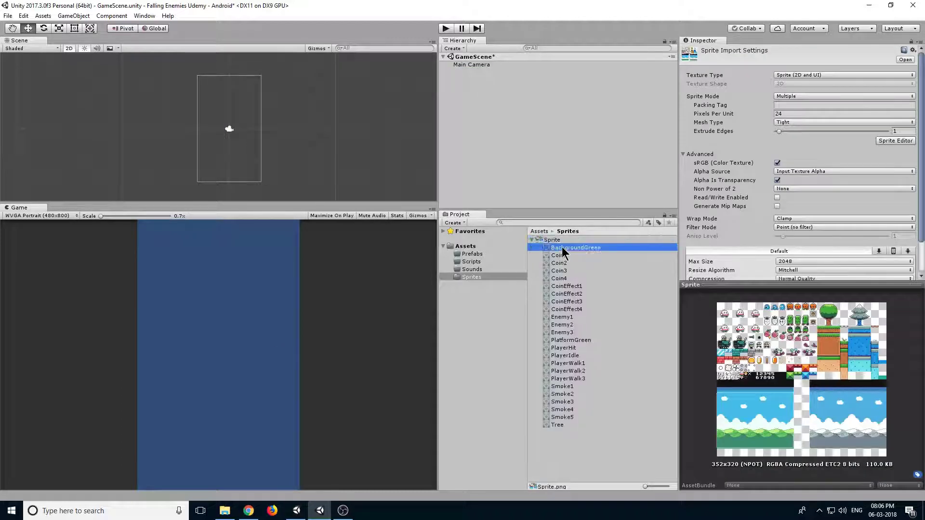
left_click_drag(563, 250, 496, 137)
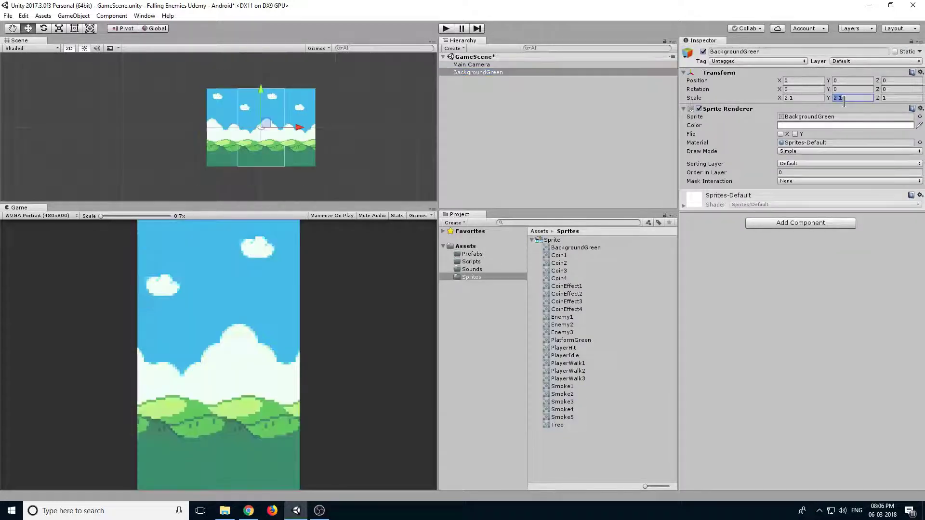
type("2.2")
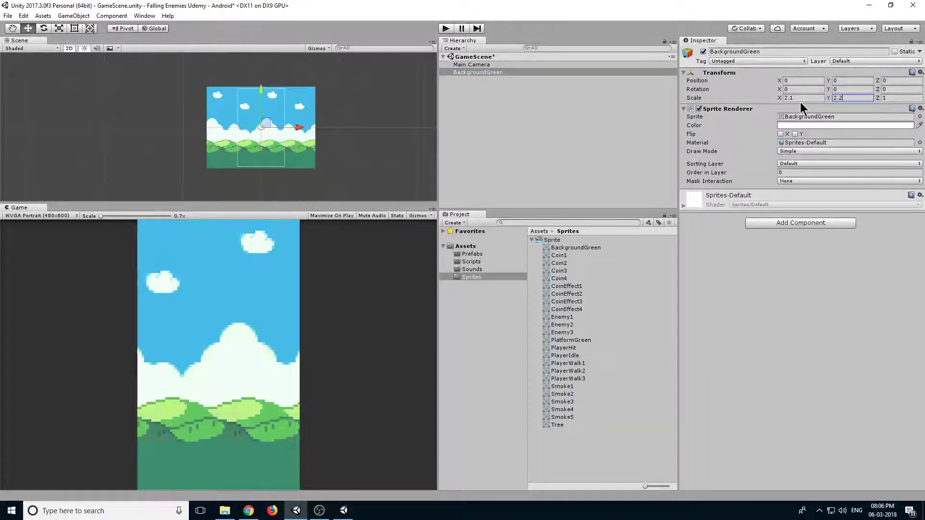
key("Return")
left_click(517, 117)
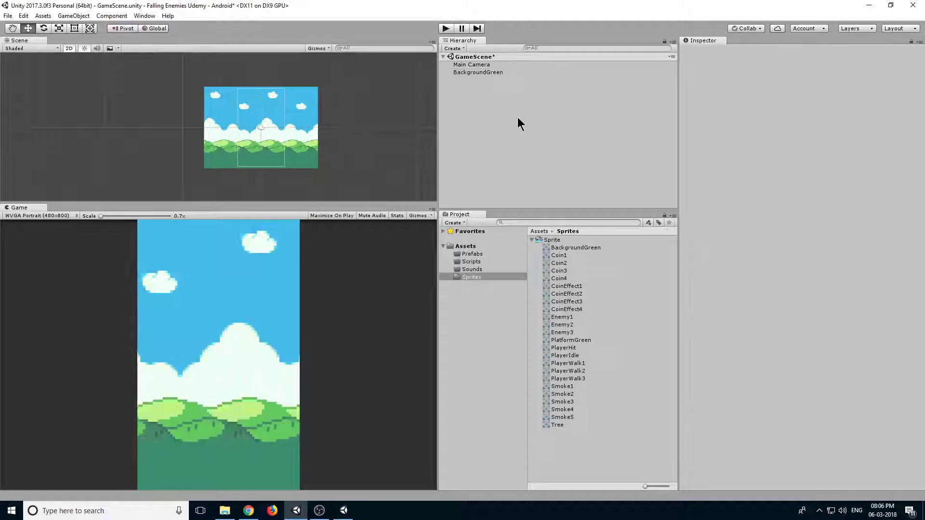
Save GameScene and enlarge the Scene view
key("ctrl+s")
scroll(319, 141, "up", 4)
left_click_drag(316, 203, 328, 261)
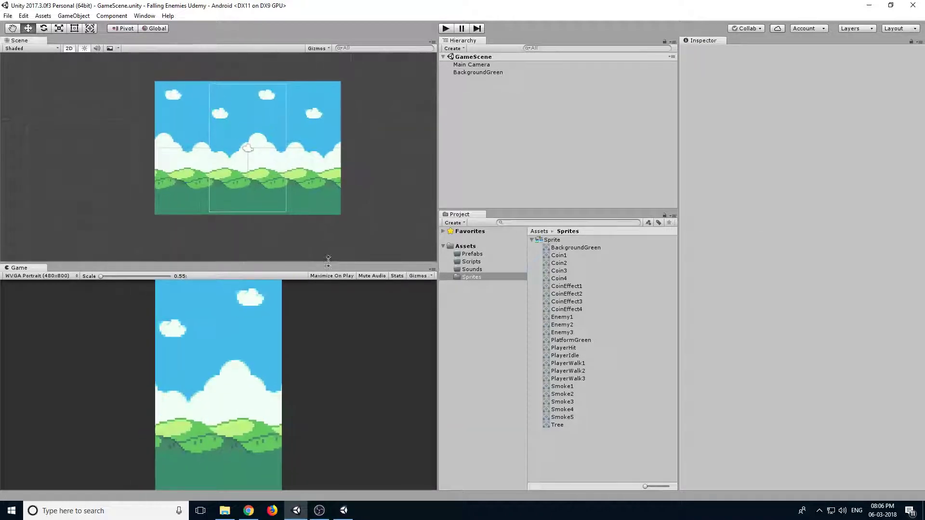
Add the PlatformGreen sprite to the scene and set its Y position to -4.5
left_click(490, 73)
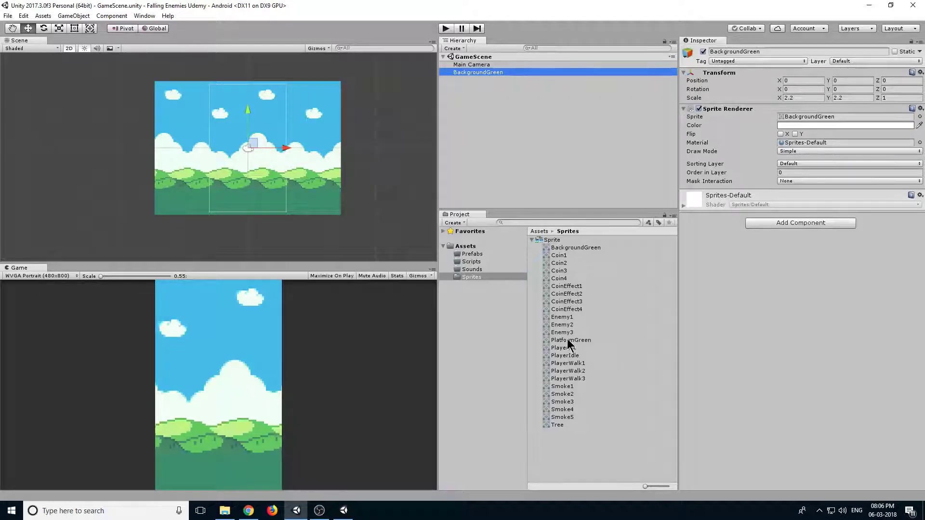
left_click_drag(568, 339, 526, 166)
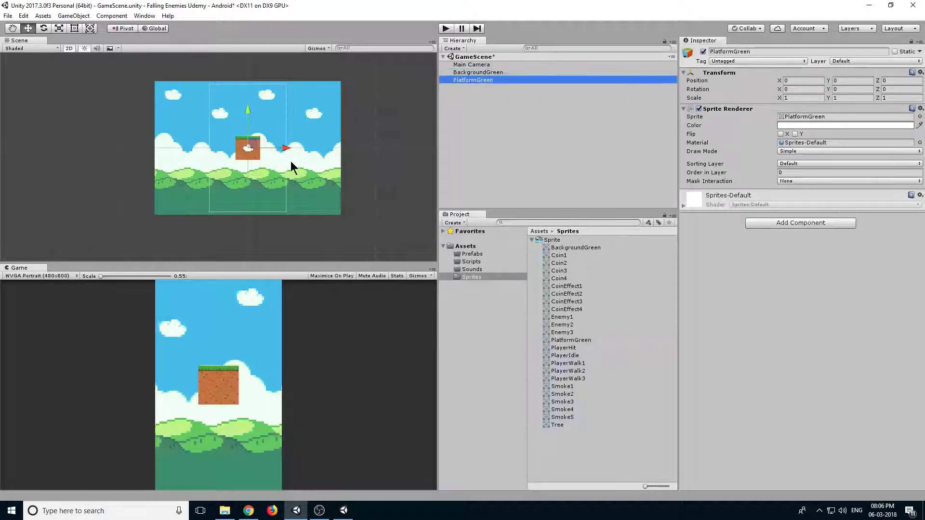
scroll(291, 161, "up", 4)
middle_click_drag(300, 137, 342, 82)
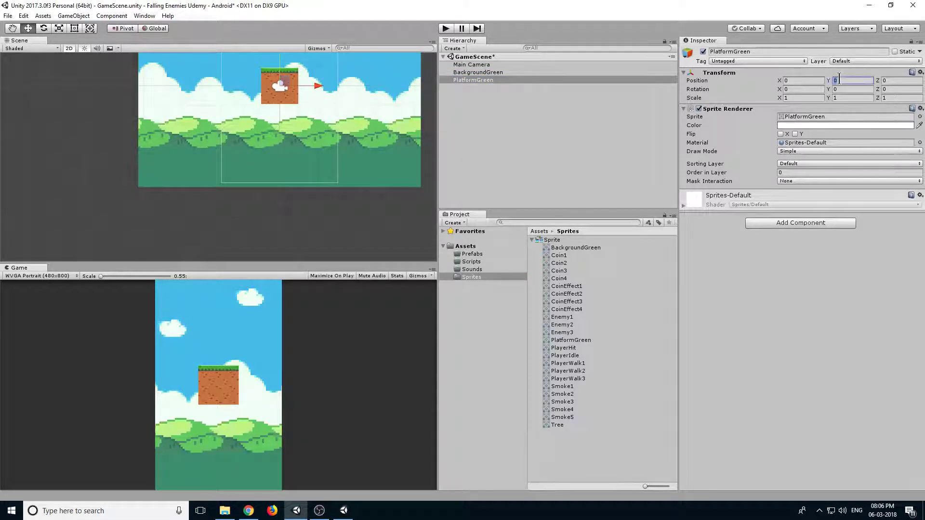
type("-2")
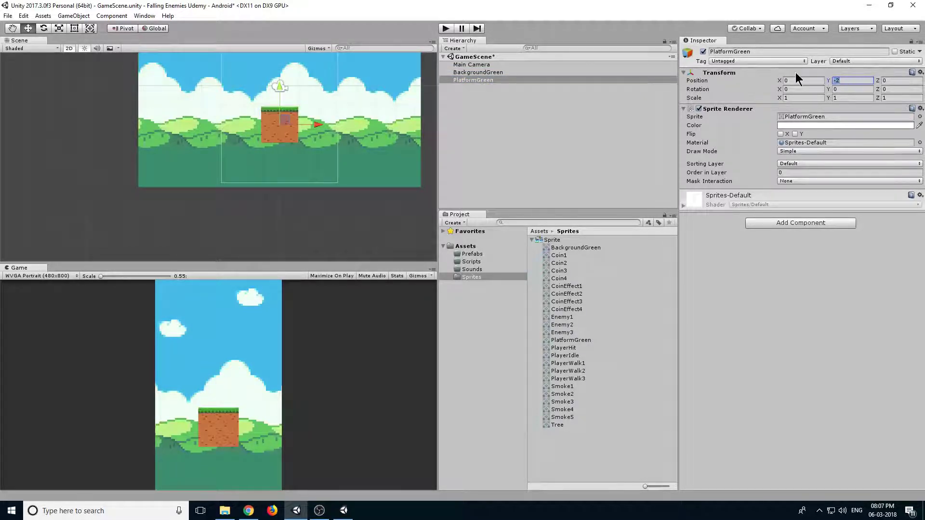
type("-4")
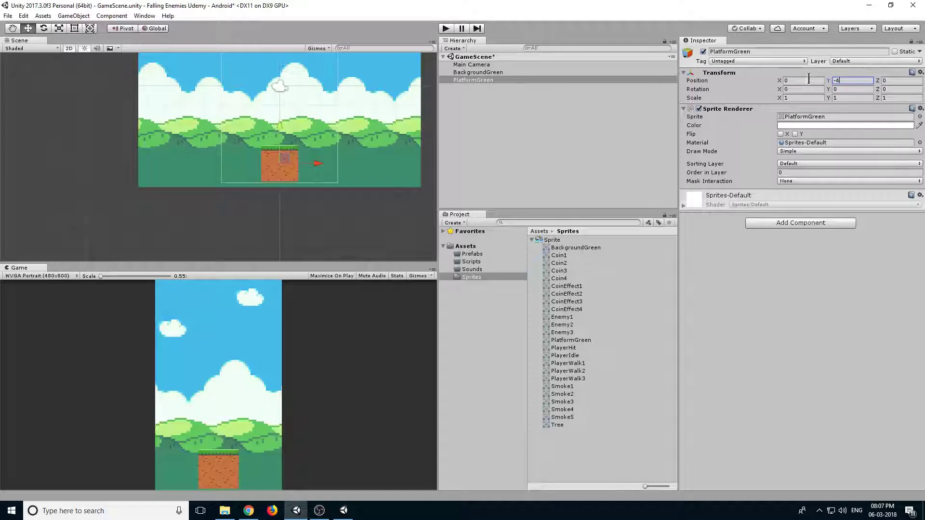
key("BackSpace")
type("5")
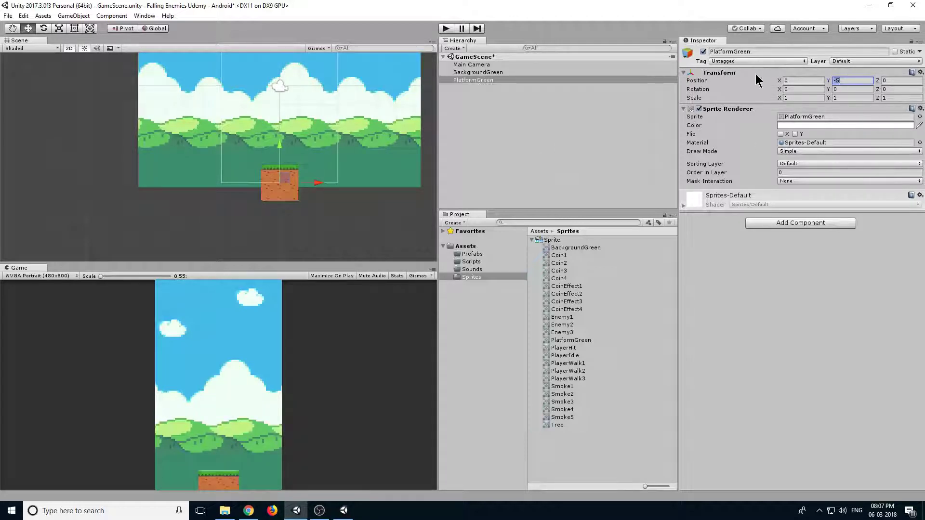
key("BackSpace")
type("4.5")
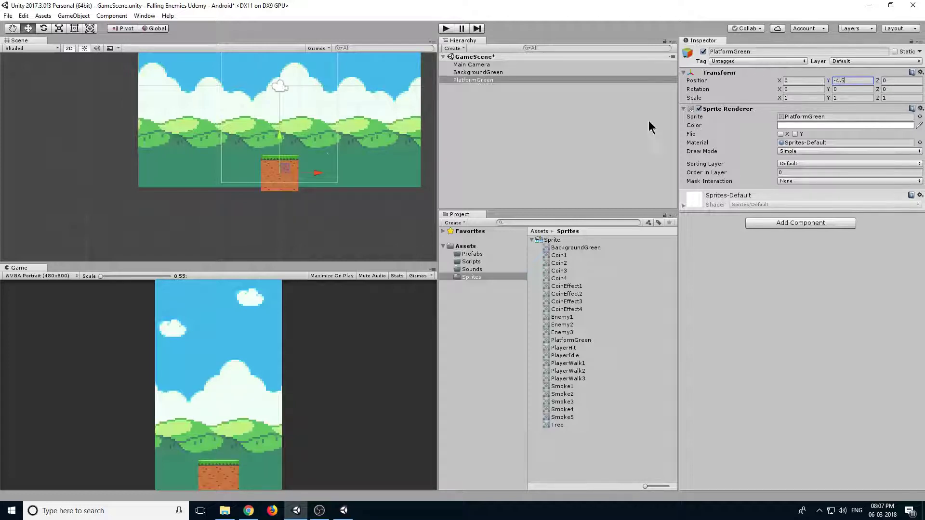
Create an empty GameObject in the scene and reset its transform
scroll(284, 183, "up", 5)
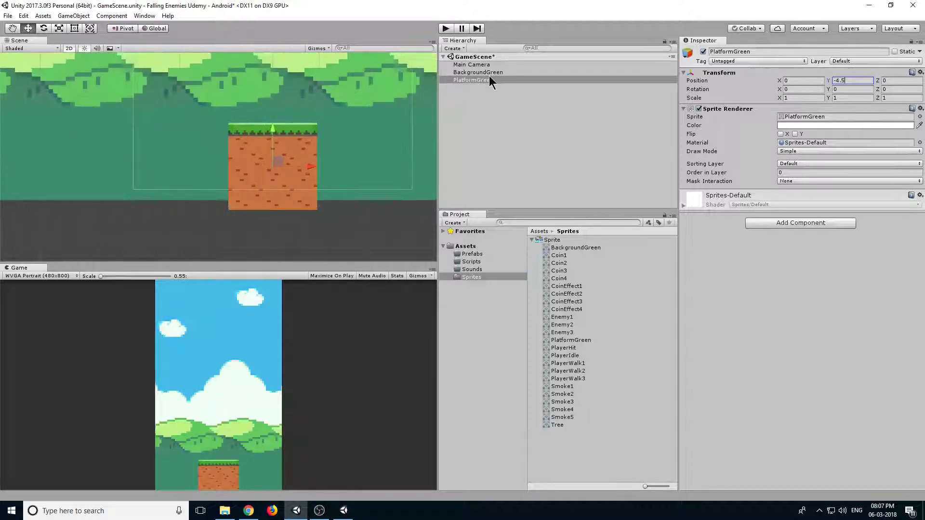
left_click(459, 48)
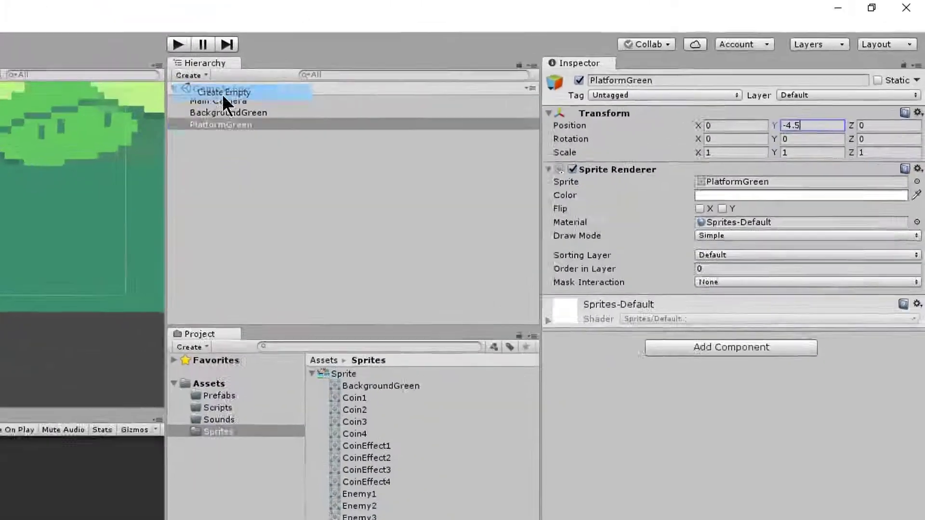
left_click(222, 94)
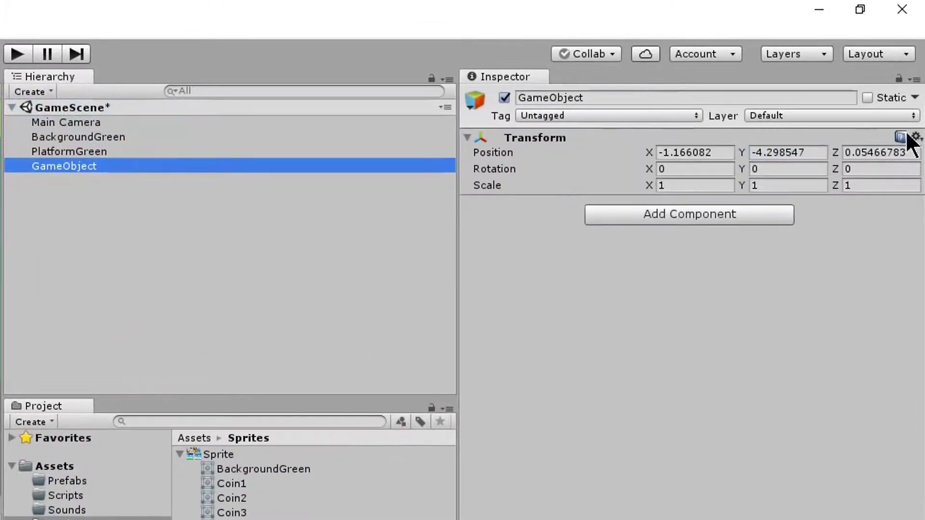
left_click(920, 112)
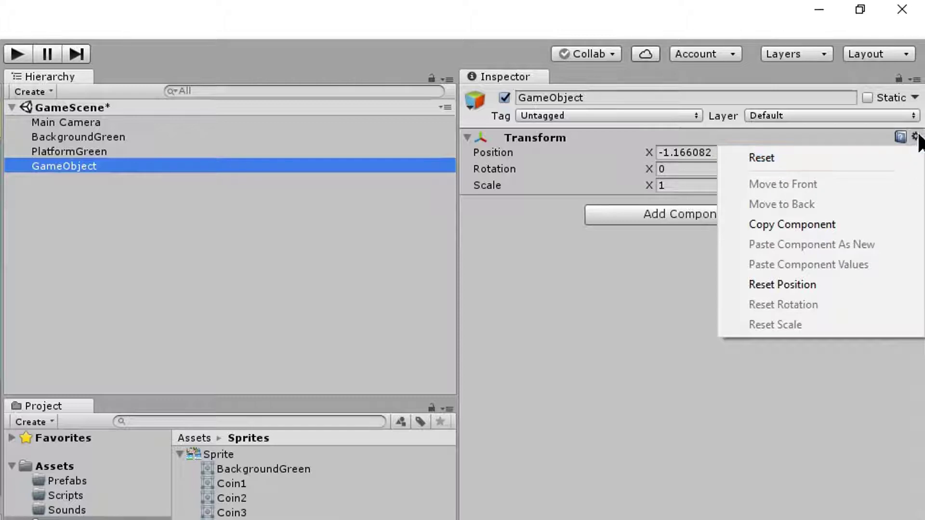
left_click(820, 158)
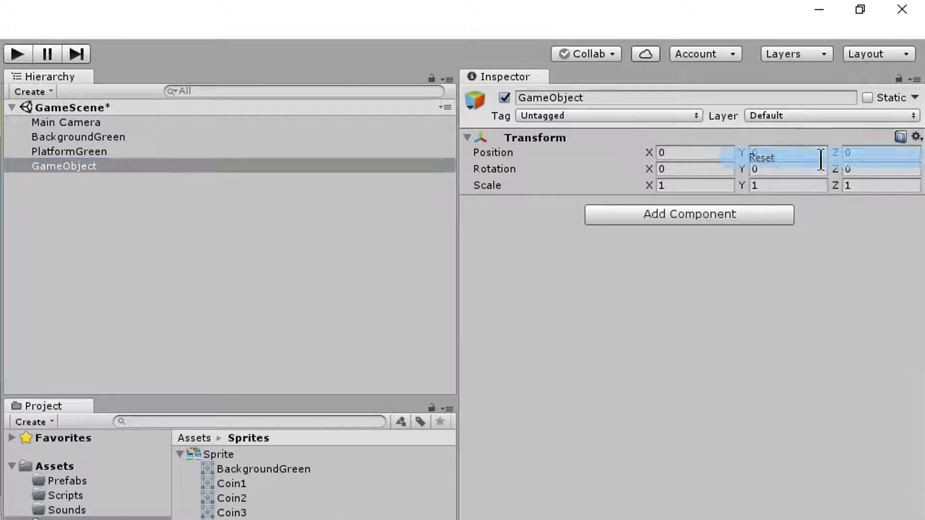
Rename the empty object PlatformHolder and make PlatformGreen its child
left_click(590, 98)
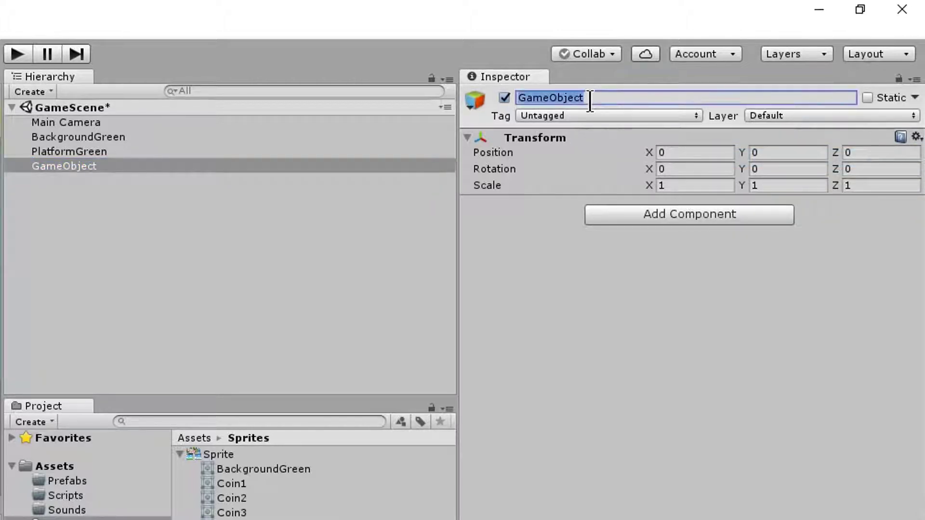
type("Platform")
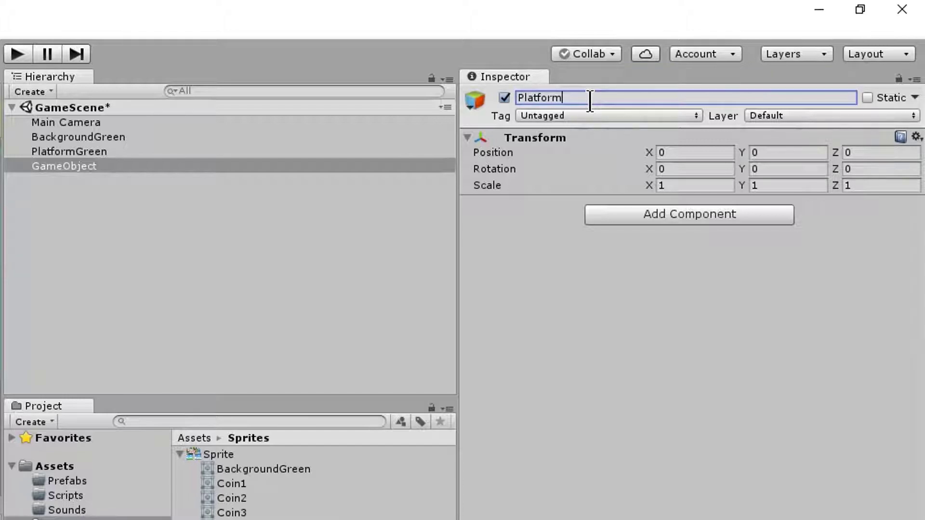
type("Holder")
key("Return")
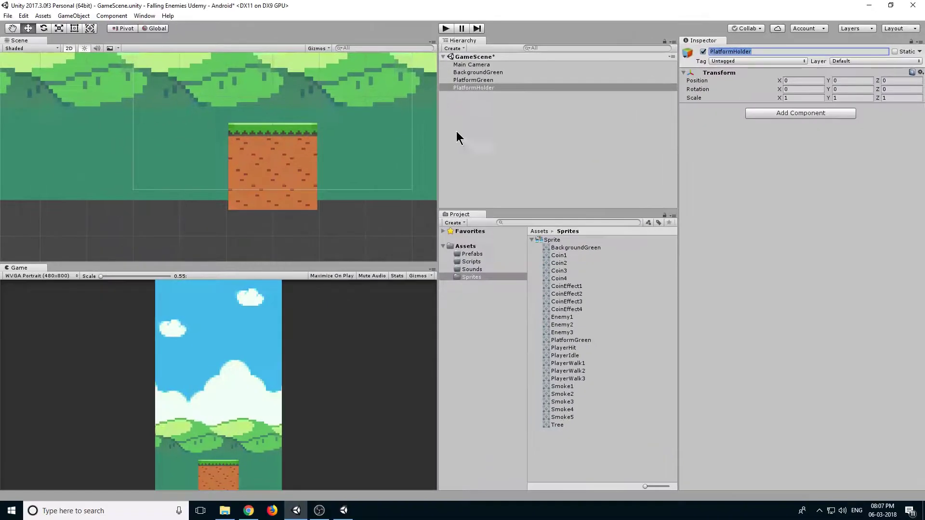
left_click(456, 132)
left_click_drag(475, 80, 491, 87)
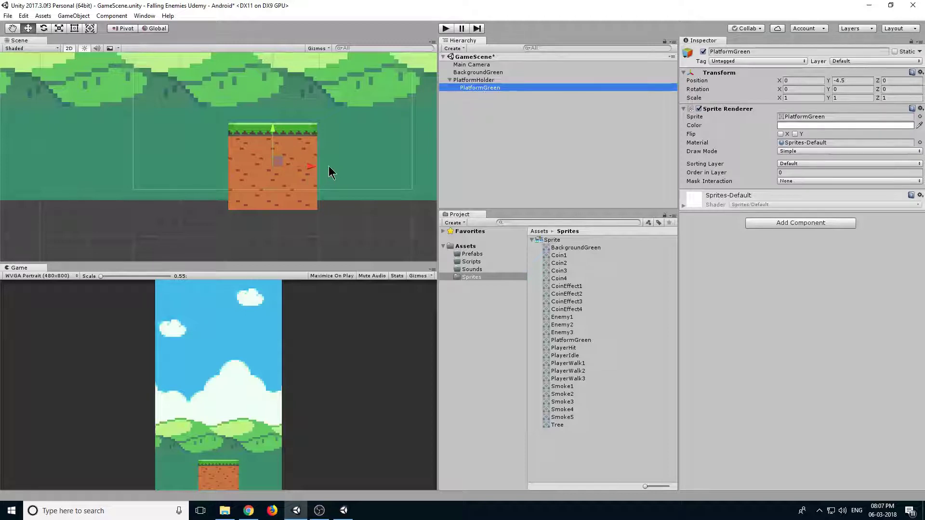
Duplicate PlatformGreen and move the copy flush against the original's left edge, at X about -1.89
right_click(476, 89)
left_click(511, 129)
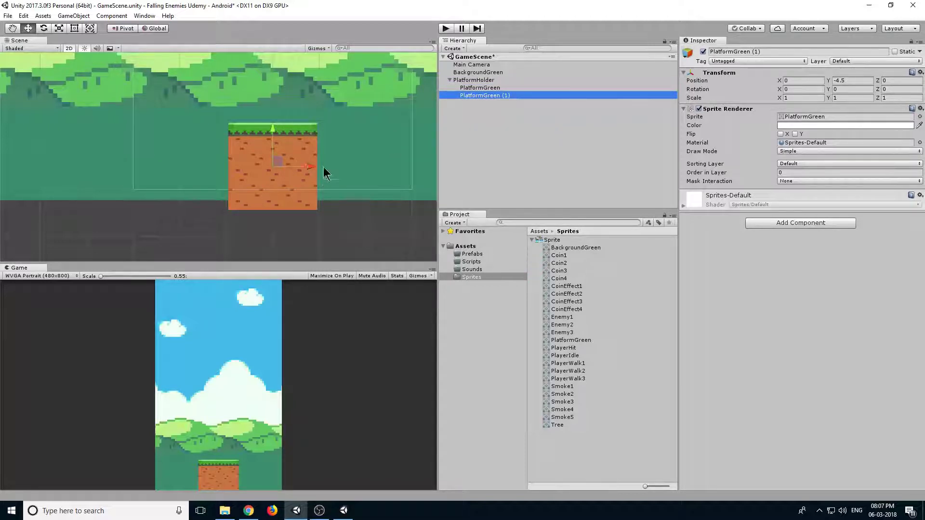
left_click_drag(311, 166, 204, 166)
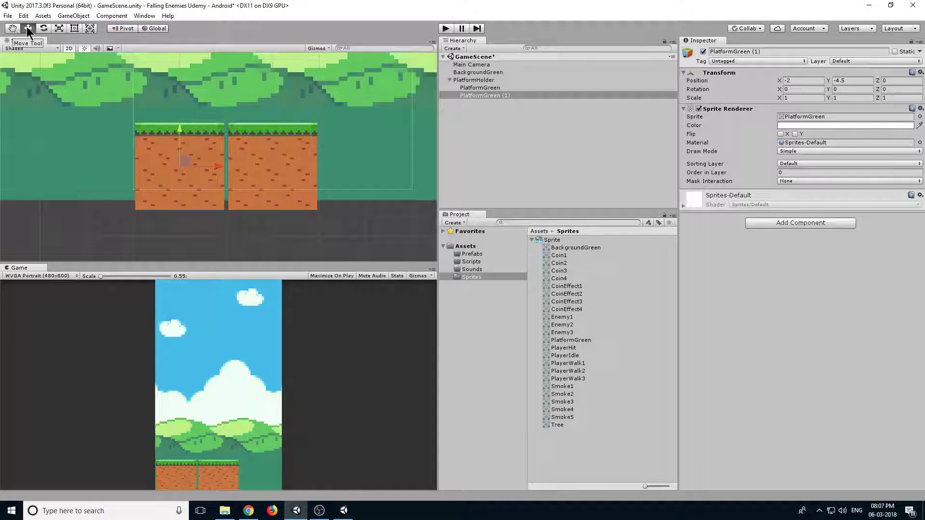
scroll(224, 175, "up", 5)
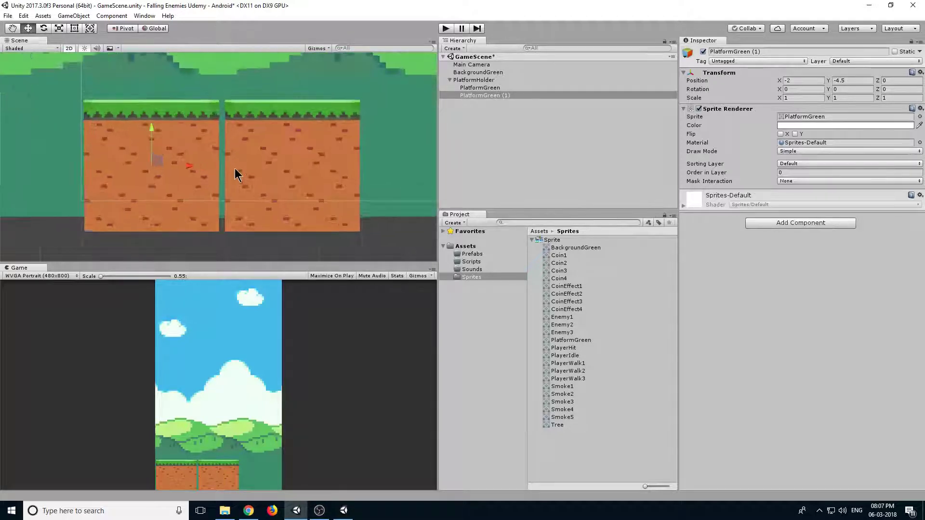
left_click_drag(199, 160, 209, 160)
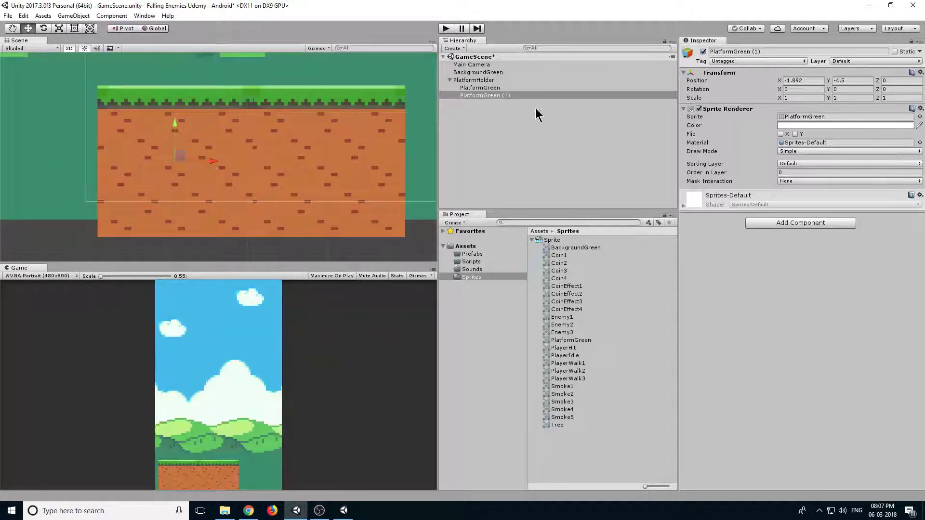
Duplicate the platform tile twice more and extend the row without gaps, placing the leftmost copy at X about -3.8
right_click(489, 95)
left_click(516, 135)
middle_click_drag(235, 161, 144, 157)
scroll(138, 157, "down", 3)
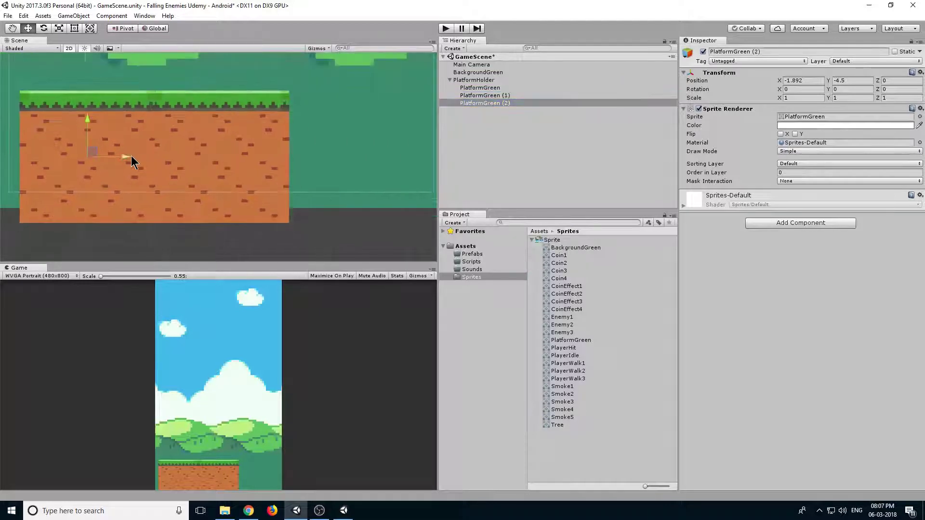
left_click_drag(132, 158, 35, 169)
right_click(487, 102)
left_click(524, 145)
scroll(293, 189, "down", 1)
Duplicate the last platform tile, move the copy to the row's right end at X about 3.79, and collapse PlatformHolder
right_click(478, 111)
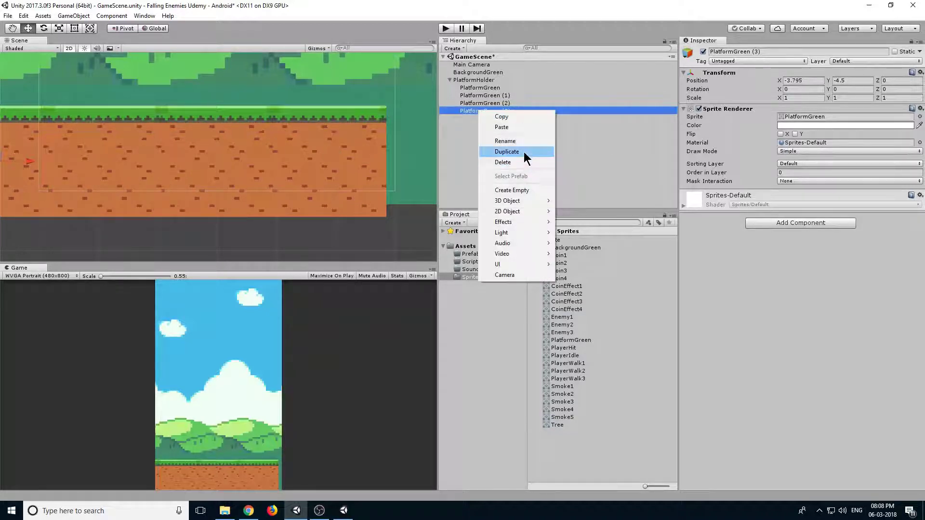
left_click(524, 152)
scroll(252, 155, "down", 2)
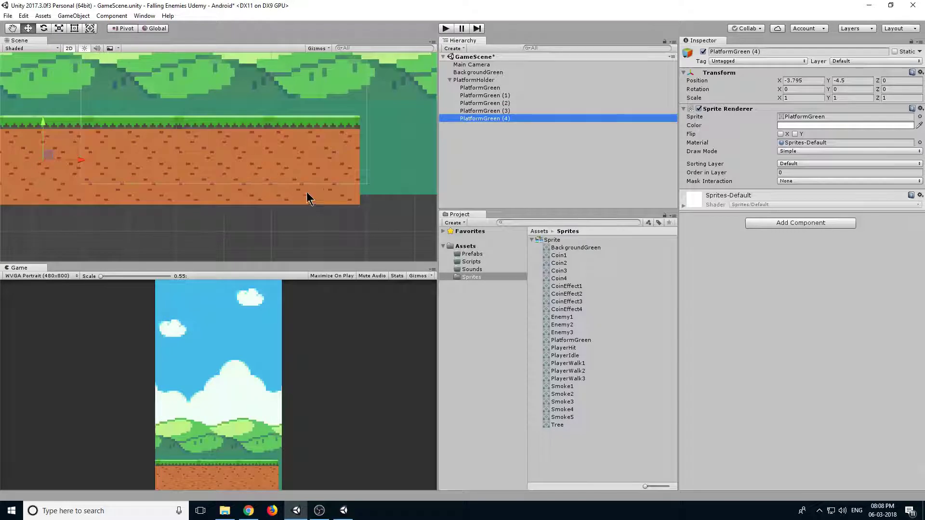
left_click_drag(80, 160, 438, 159)
scroll(302, 140, "down", 8)
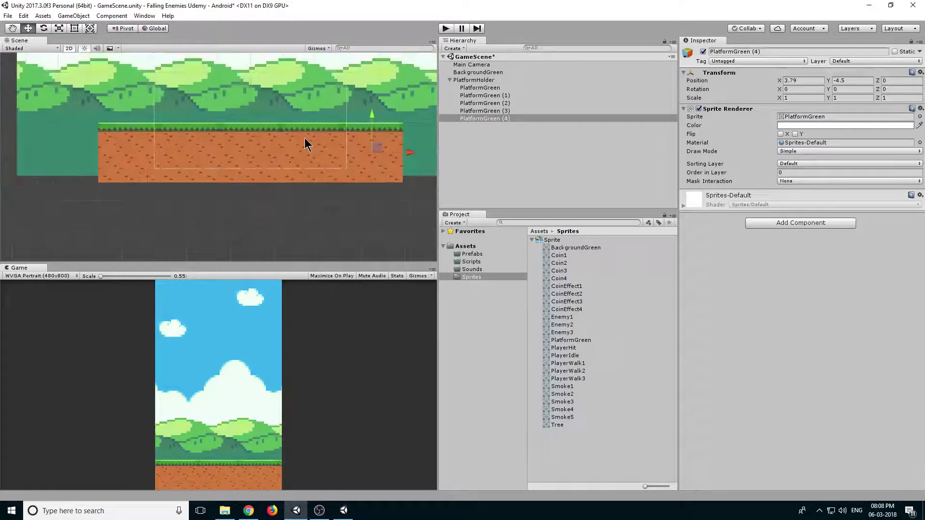
middle_click_drag(337, 150, 316, 164)
left_click(474, 139)
left_click(449, 81)
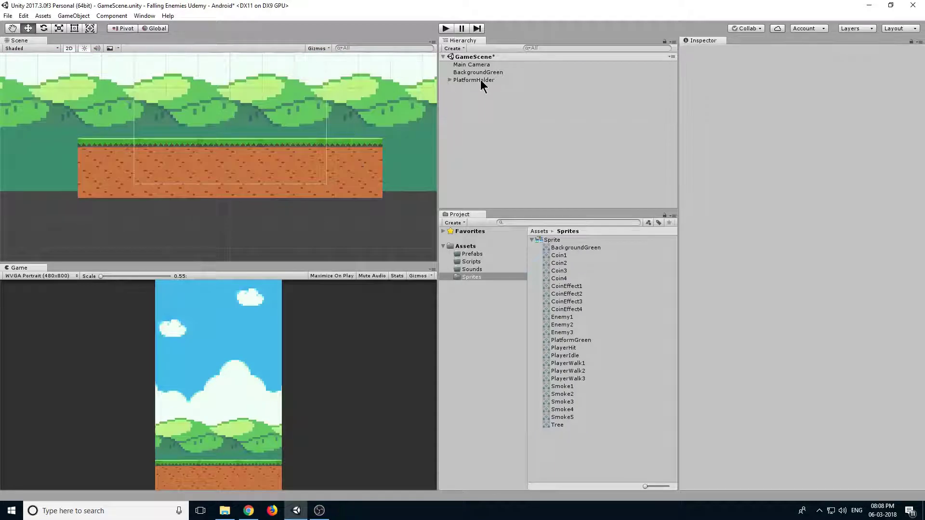
Add a Box Collider 2D component to PlatformHolder and start editing the collider's bounds
left_click(455, 79)
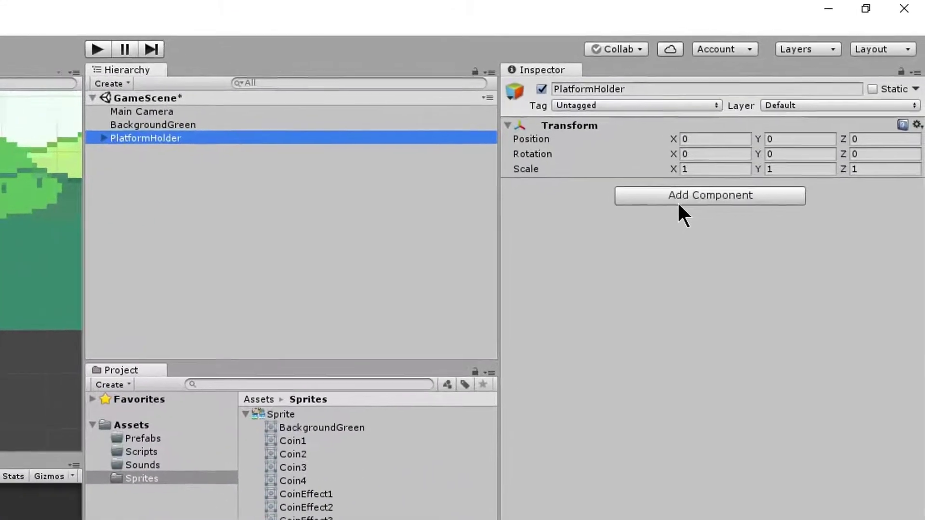
left_click(754, 199)
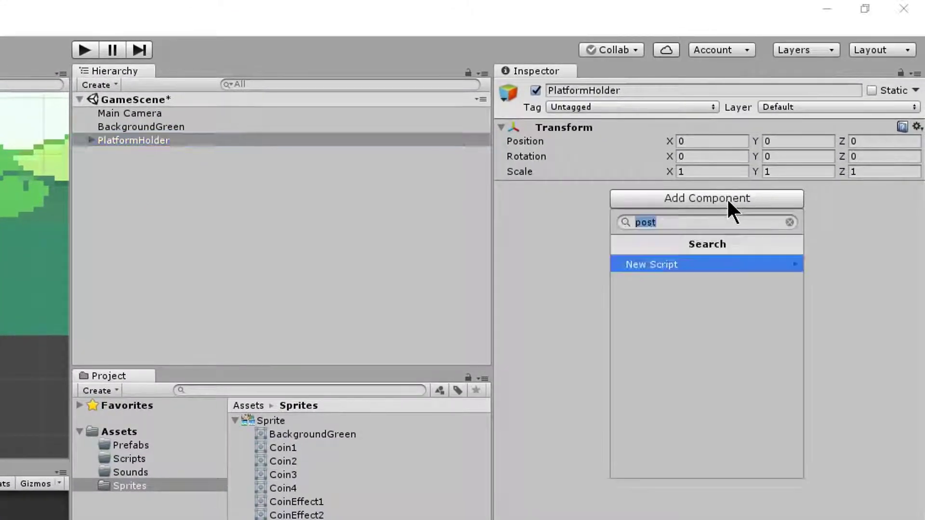
left_click(790, 222)
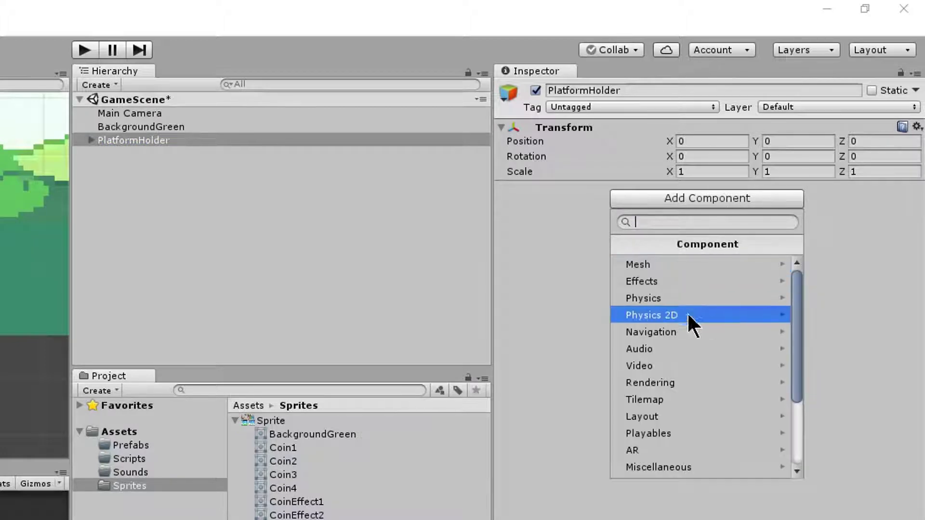
left_click(665, 314)
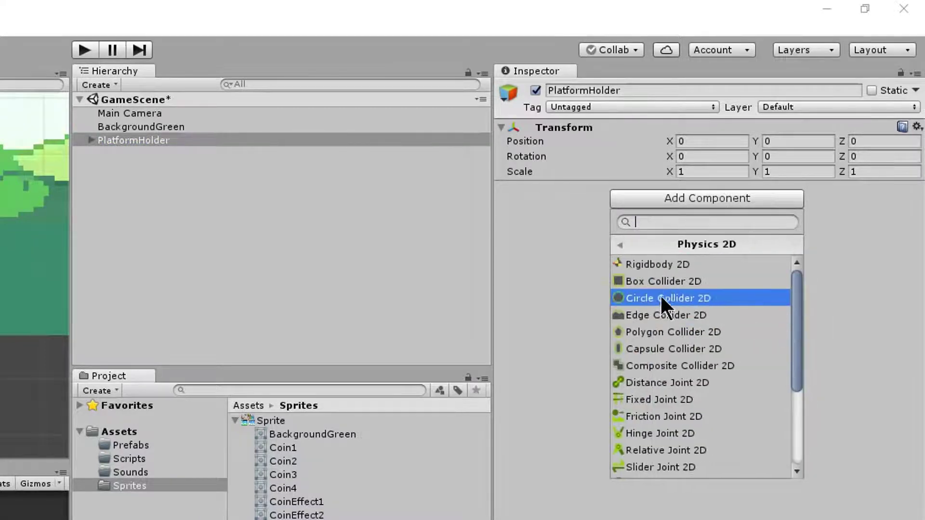
left_click(664, 282)
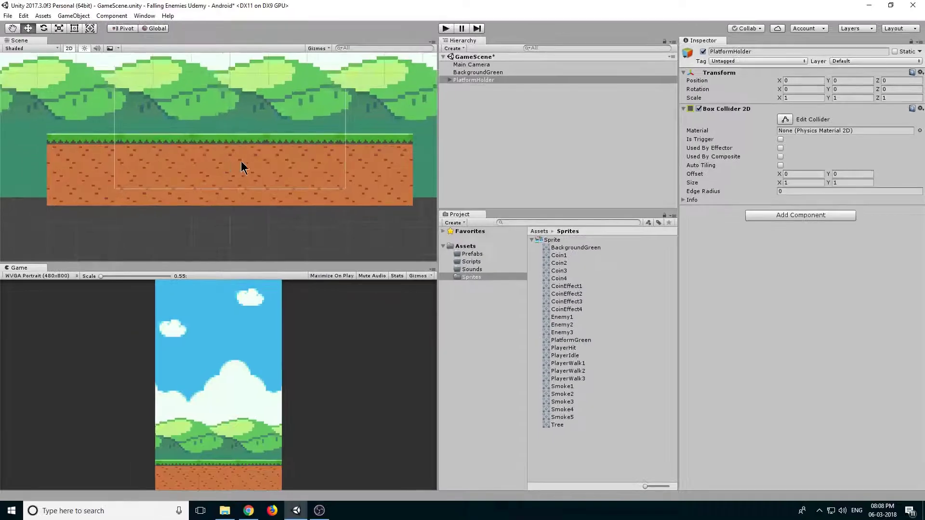
left_click(785, 120)
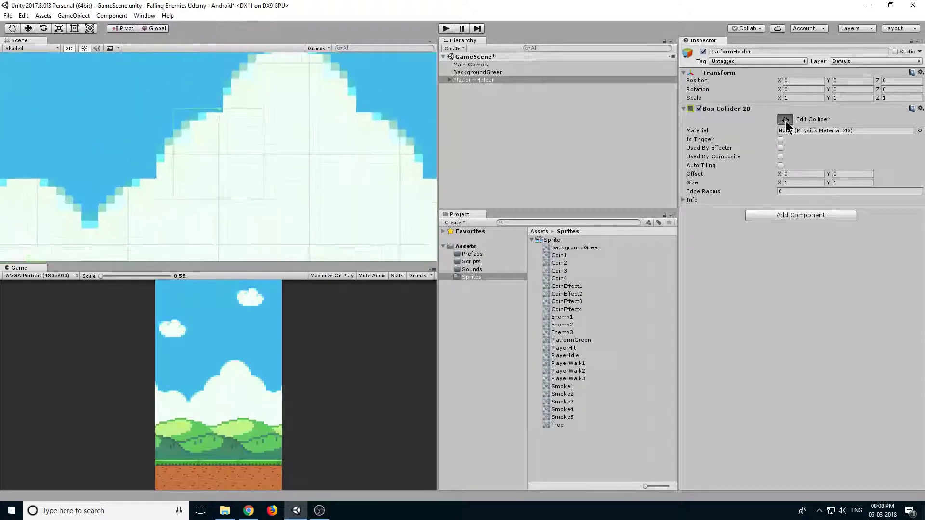
scroll(301, 141, "down", 10)
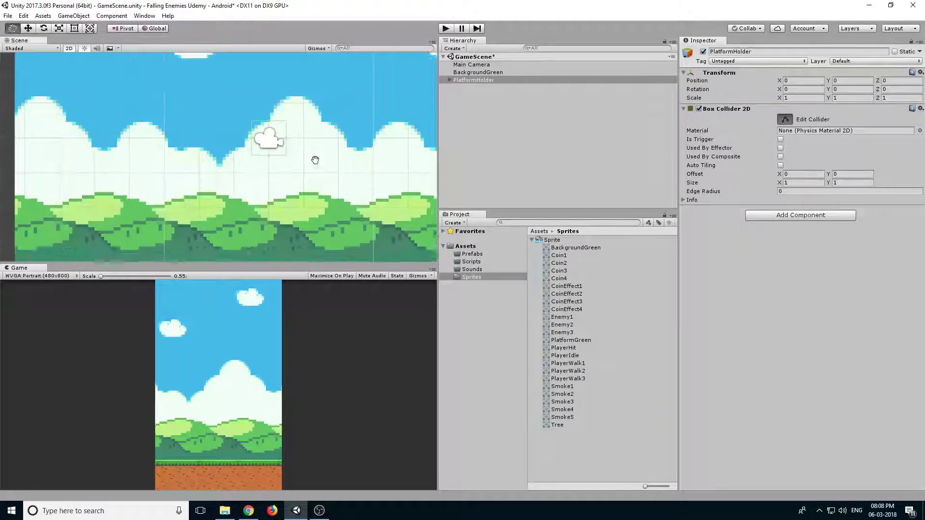
Set the Y position of all five PlatformGreen tiles inside PlatformHolder to 0
left_click(449, 80)
left_click(484, 88)
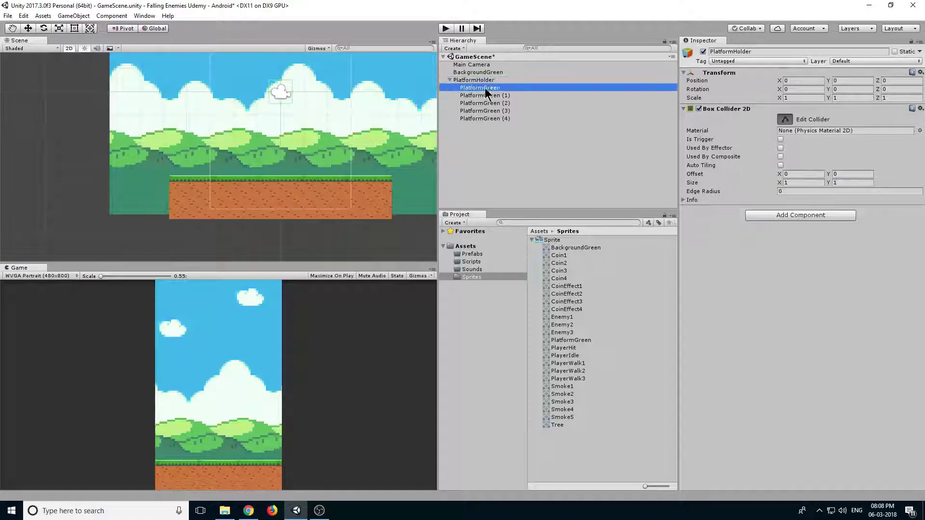
left_click(497, 120, "shift")
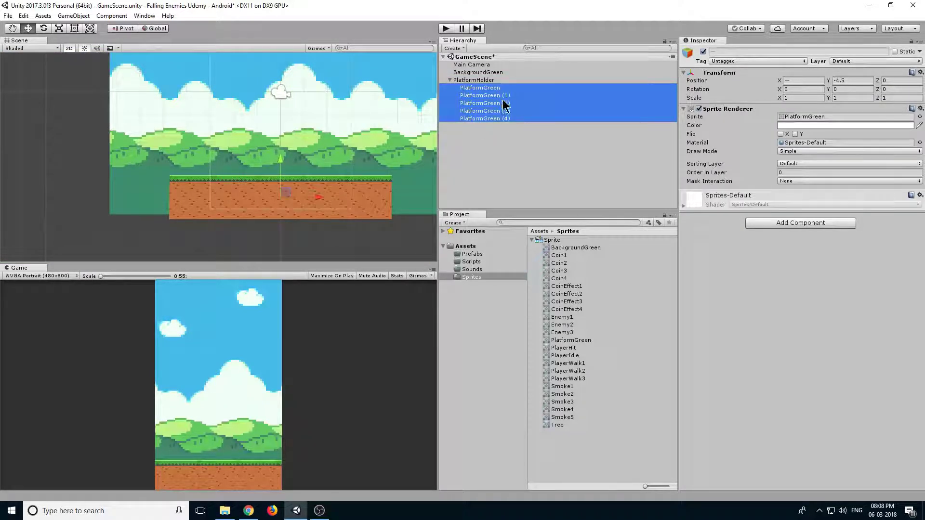
left_click(856, 81)
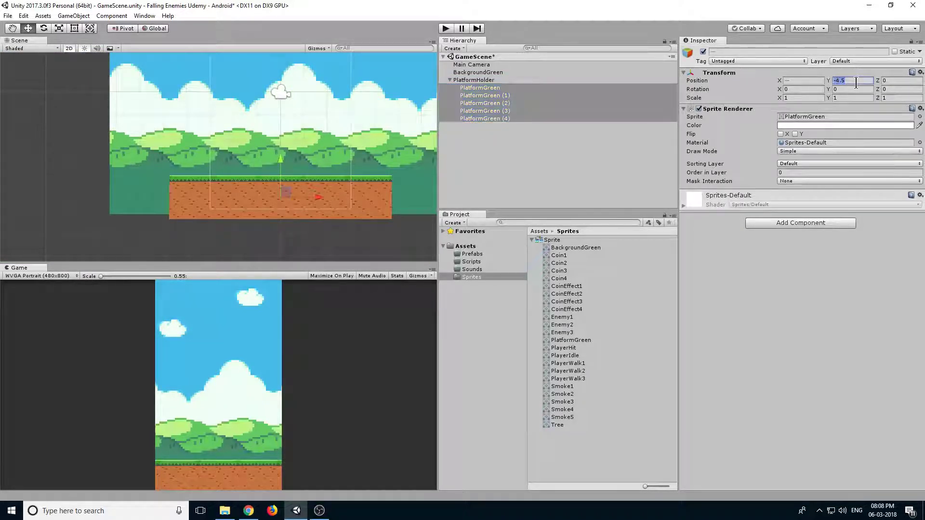
type("0")
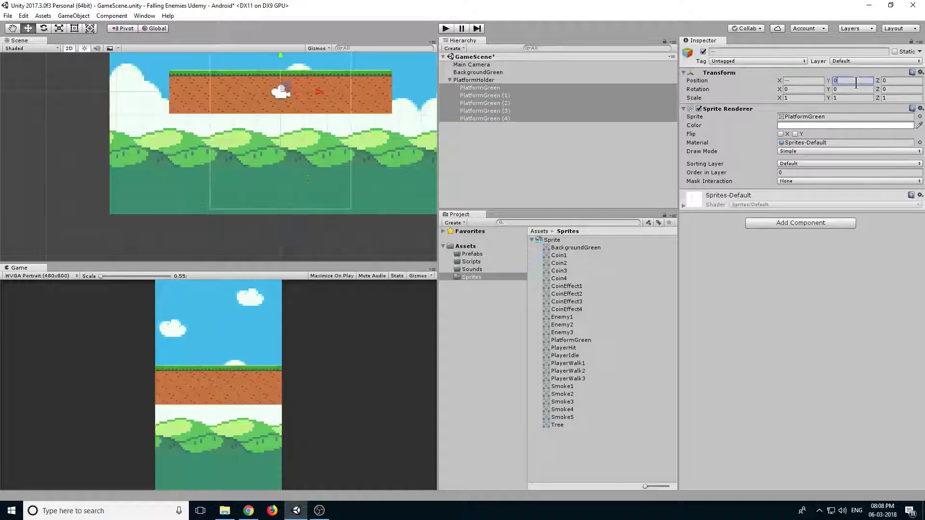
Collapse PlatformHolder and set its Y position to -4.5
left_click(449, 80)
left_click(475, 80)
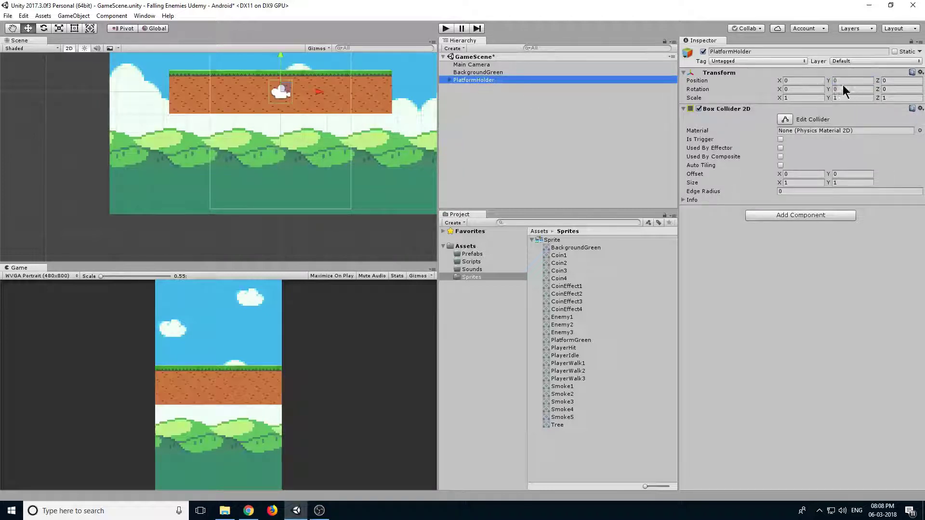
left_click(860, 82)
type("-")
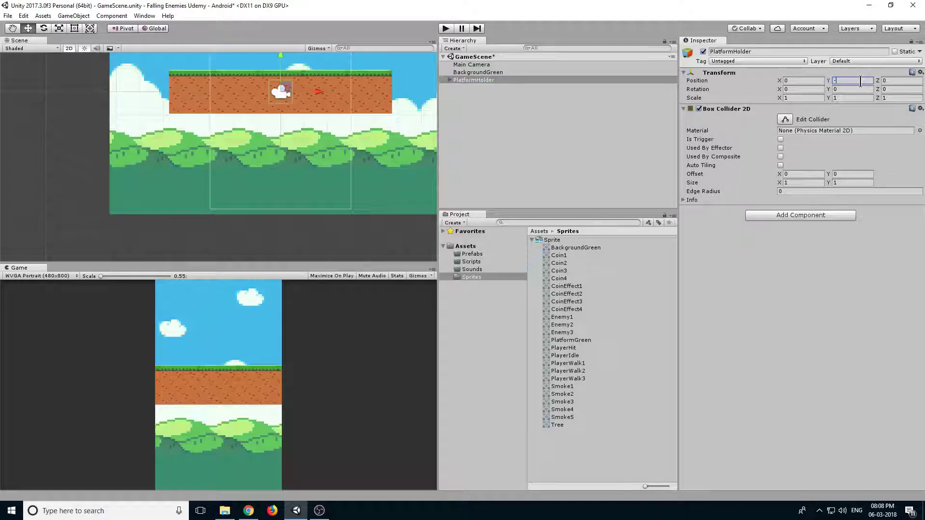
type("4.5")
Stretch PlatformHolder's box collider left and right past the camera frame and raise its upper edge to the grass surface
scroll(276, 206, "up", 5)
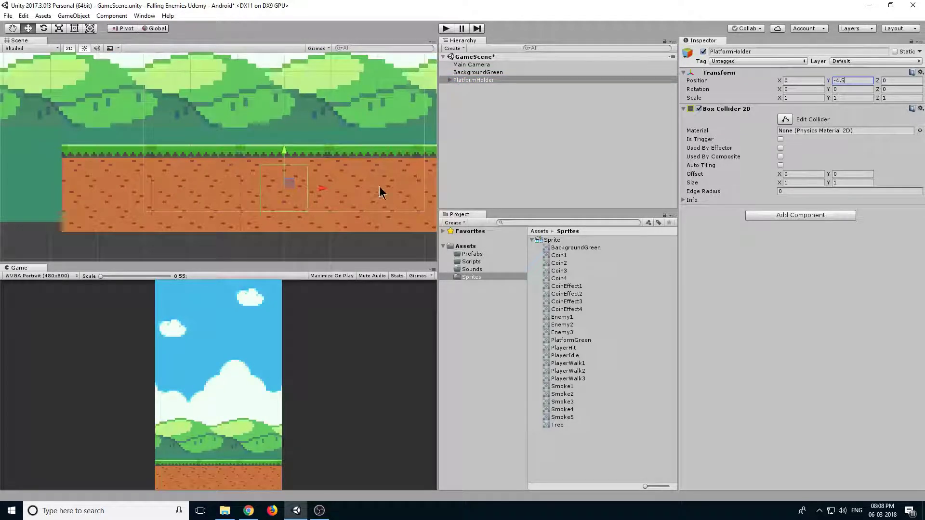
middle_click_drag(357, 175, 306, 169)
left_click(785, 119)
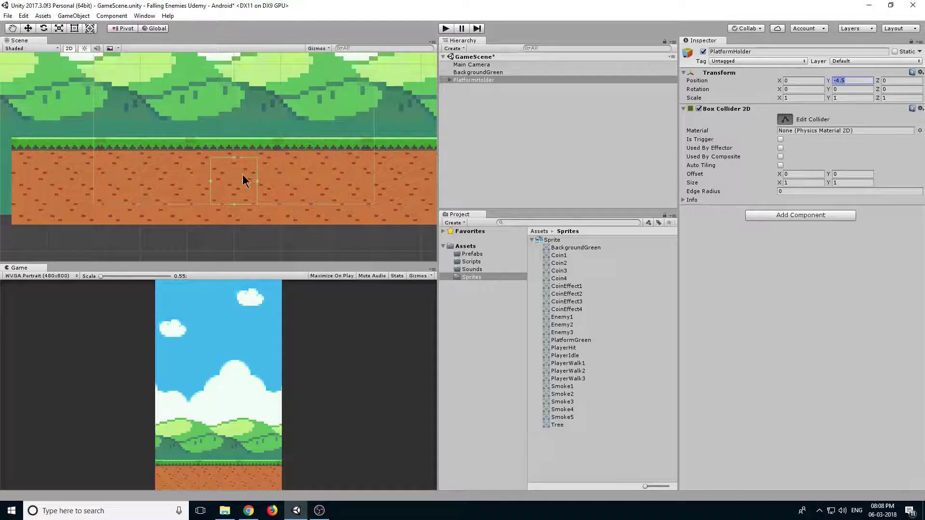
left_click_drag(210, 183, 73, 183)
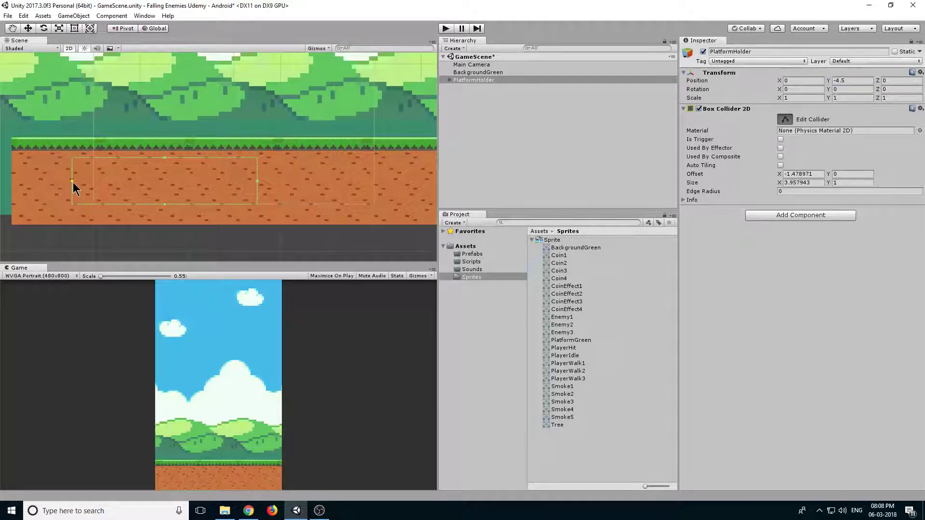
key("ctrl+z")
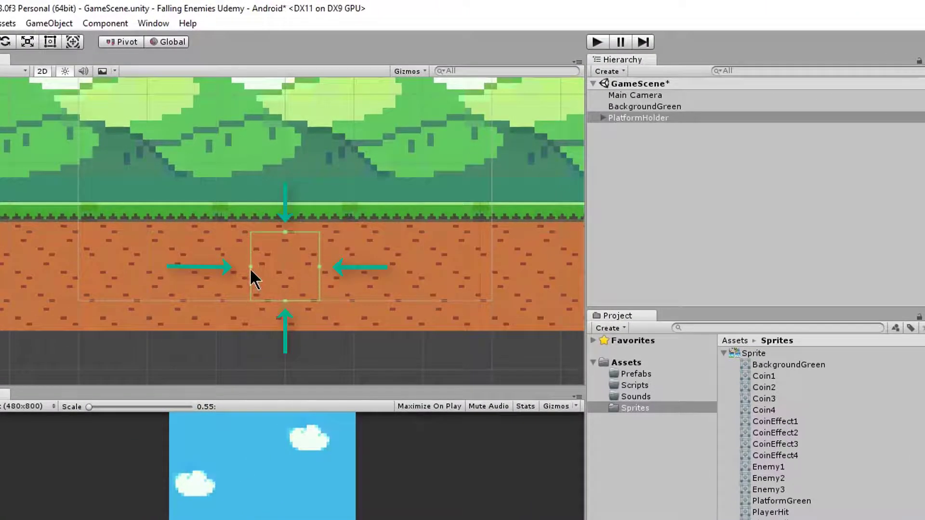
left_click_drag(252, 271, 59, 268)
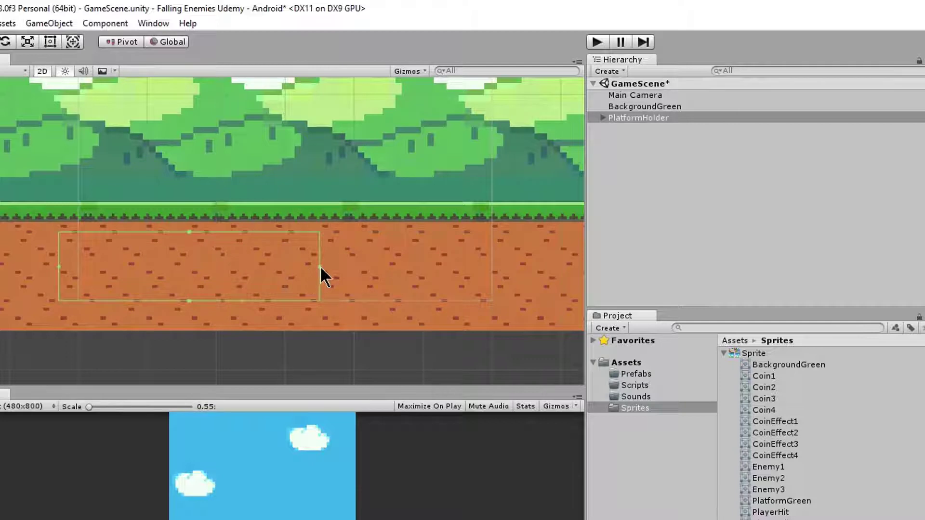
left_click_drag(322, 272, 538, 270)
left_click_drag(302, 232, 298, 205)
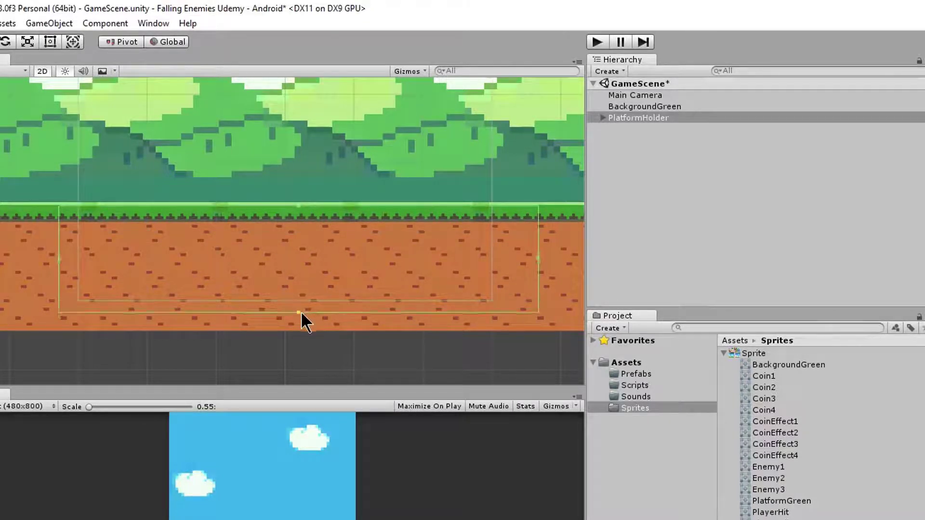
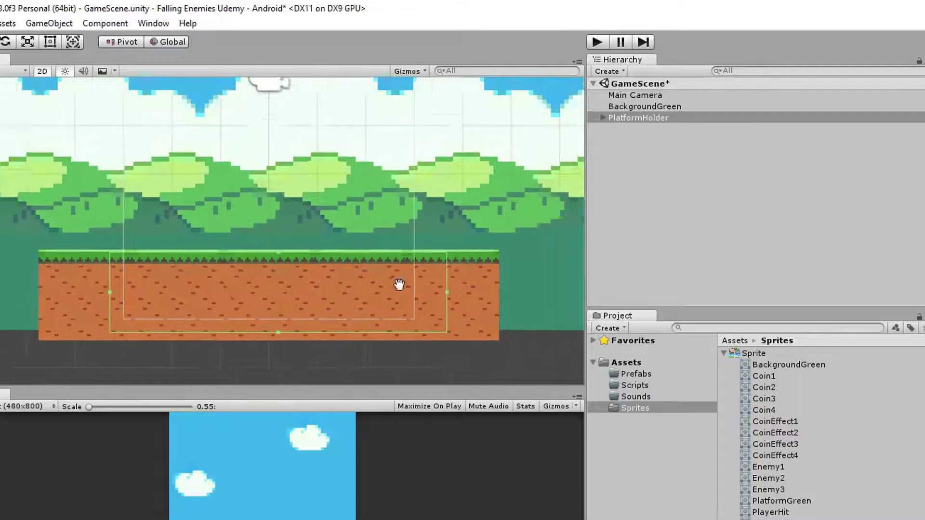
Save the scene and expand PlatformHolder to inspect the sorting settings of BackgroundGreen and the first PlatformGreen tile
key("ctrl+s")
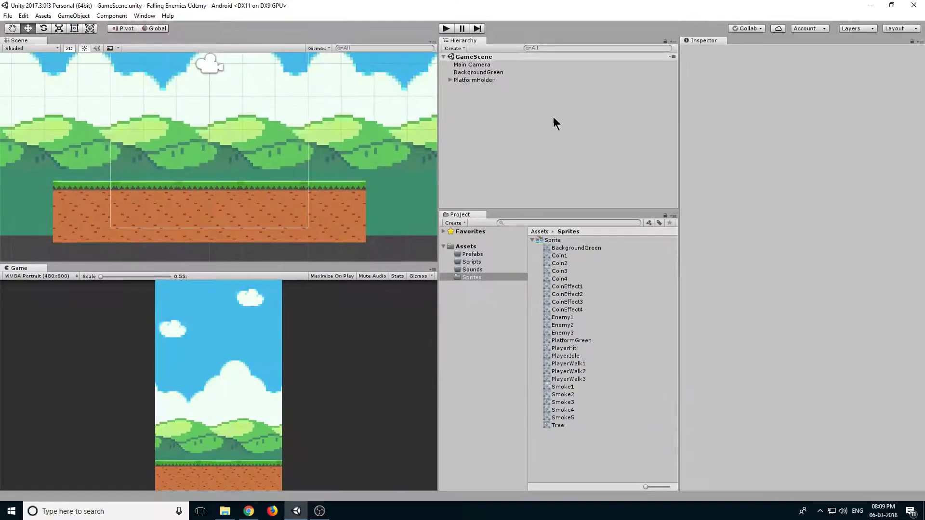
left_click(450, 80)
scroll(288, 139, "down", 2)
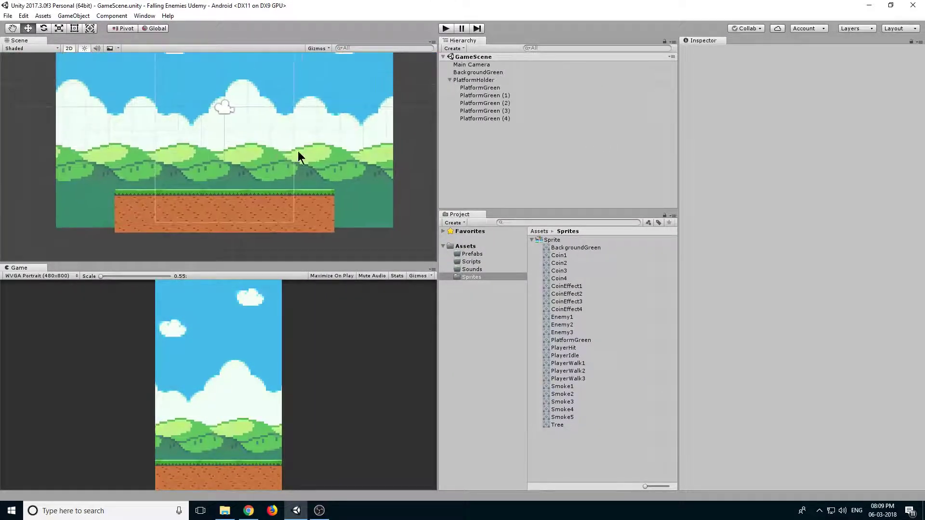
left_click(479, 72)
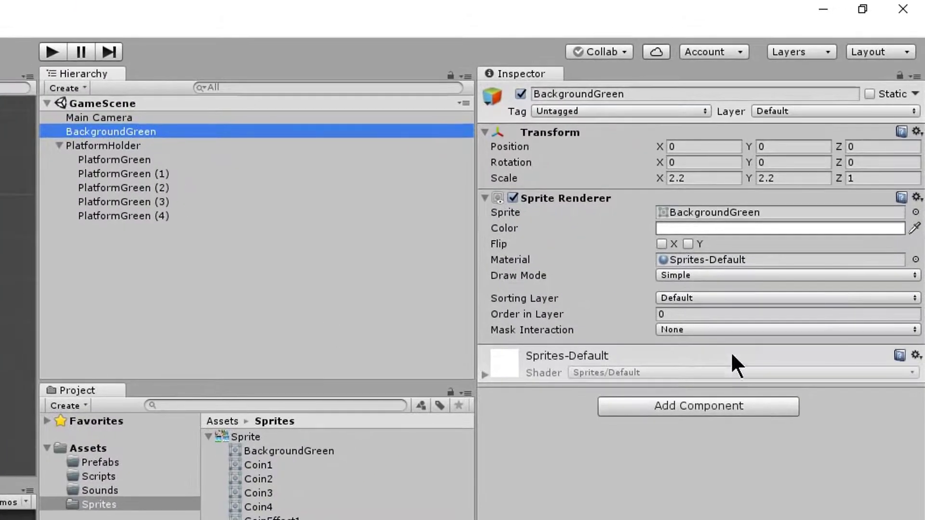
left_click(124, 160)
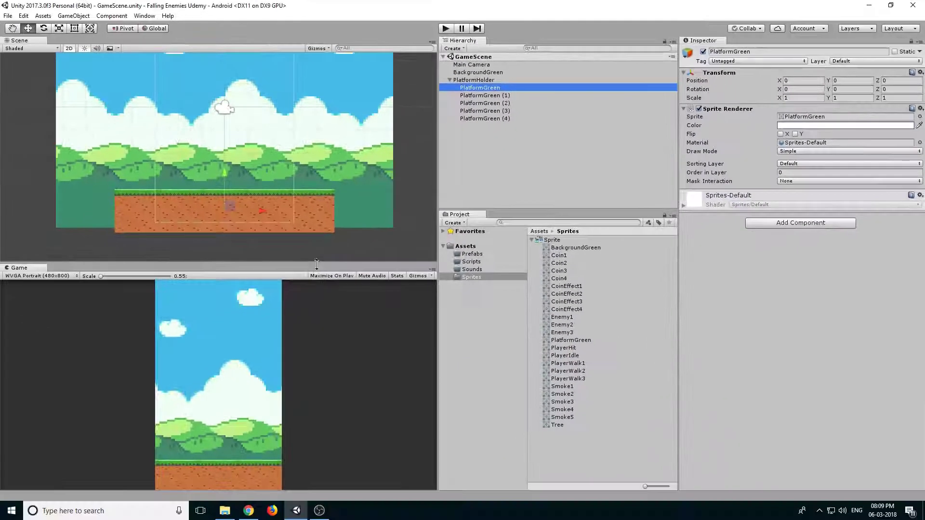
Play-test the scene in an enlarged game preview and reduce the preview scale to 0.69x
left_click_drag(310, 262, 310, 207)
left_click(443, 29)
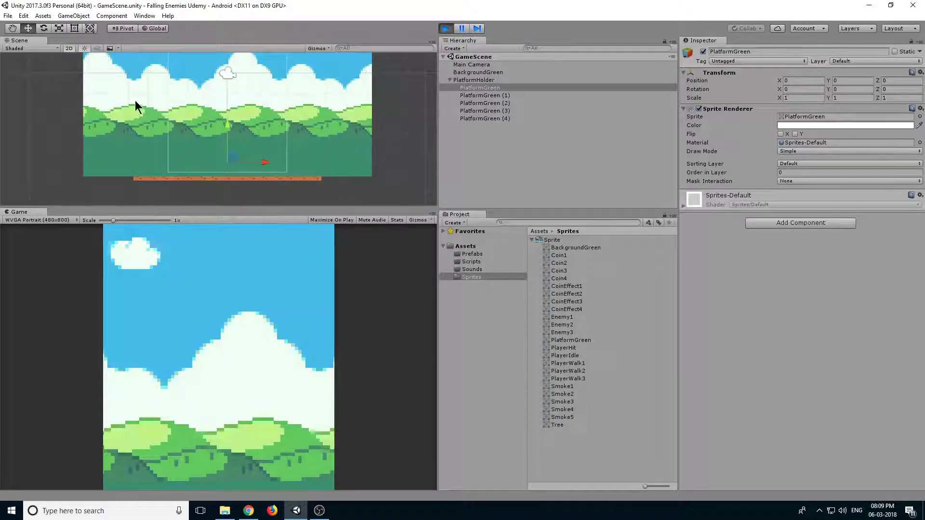
left_click(447, 29)
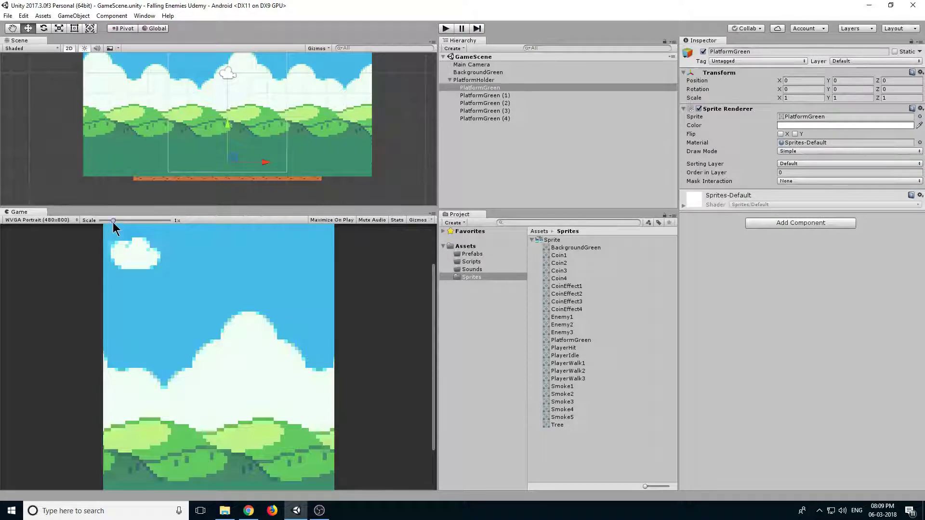
left_click_drag(113, 221, 88, 229)
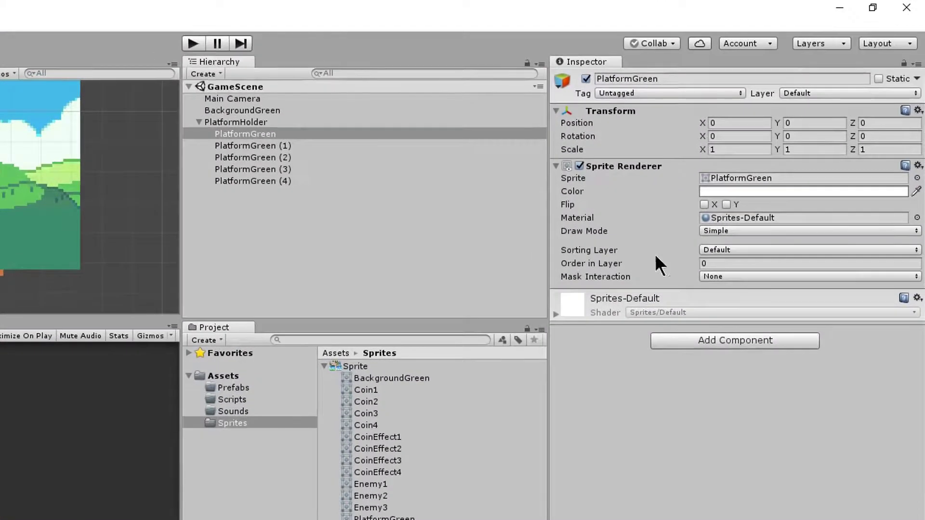
Add a new sorting layer named Background, starting from the PlatformGreen tile's sorting layer setting
left_click(742, 251)
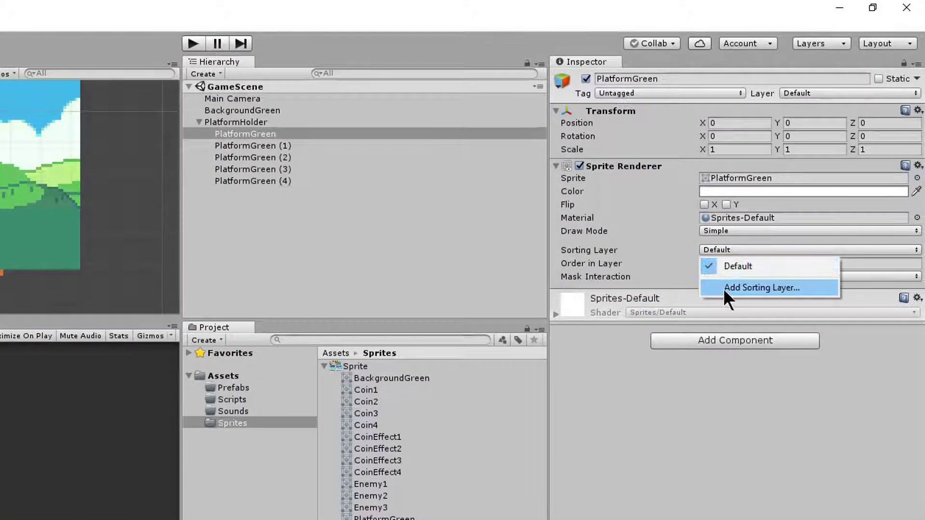
left_click(787, 287)
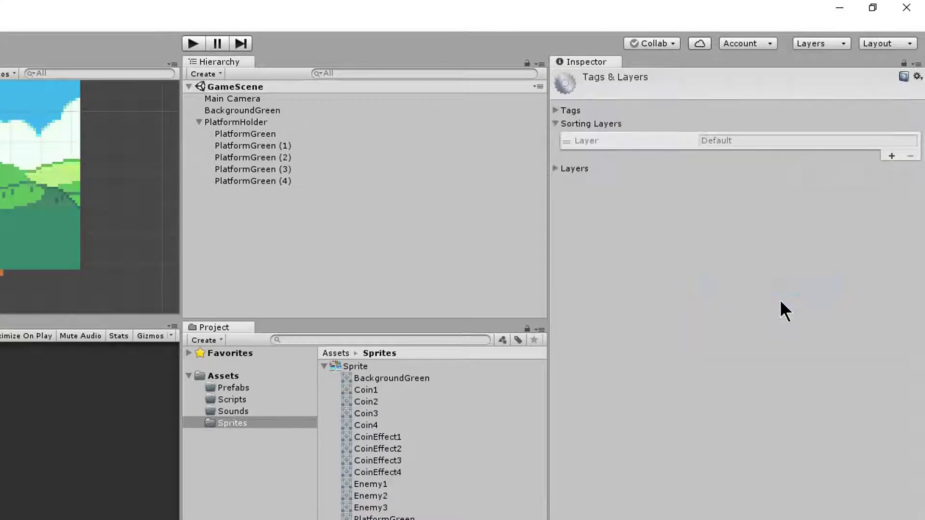
left_click(891, 156)
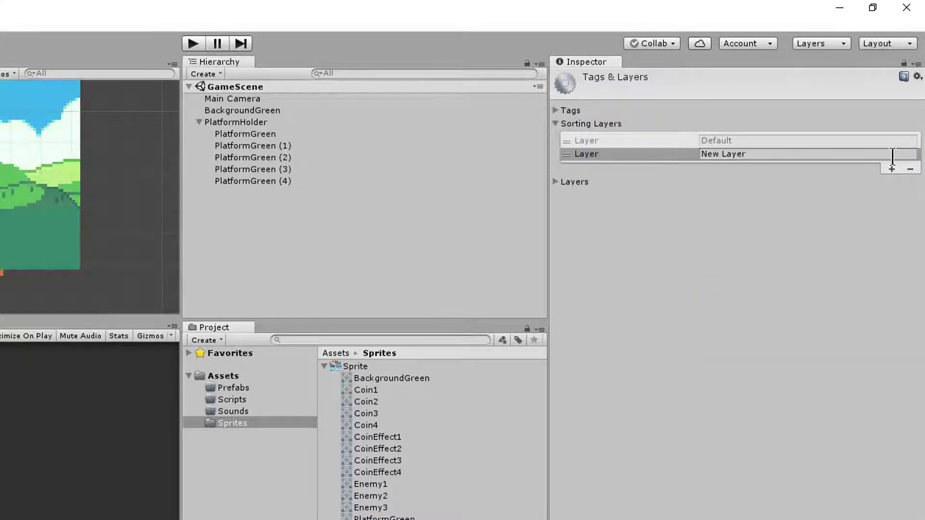
left_click(774, 156)
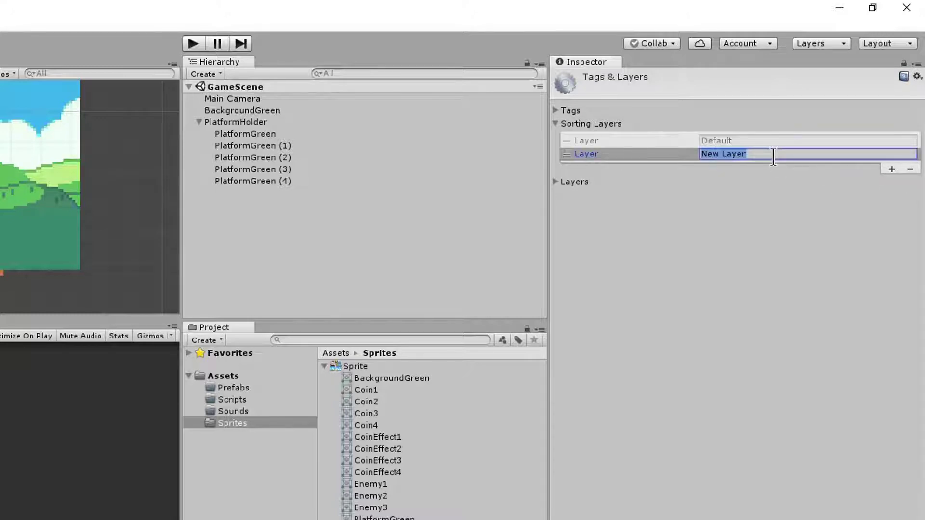
type("Background")
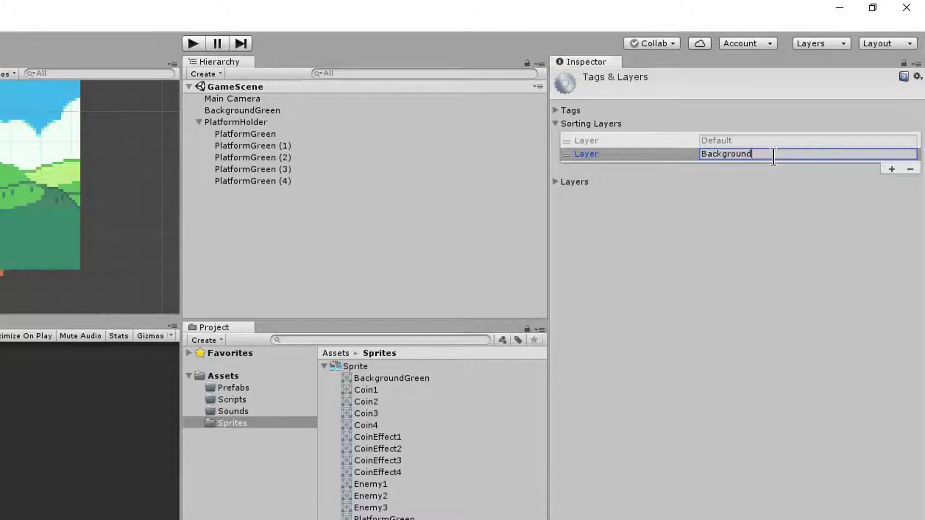
Add two more sorting layers below Background, named Platform and Enemies
left_click(891, 170)
left_click(800, 168)
type("Platform")
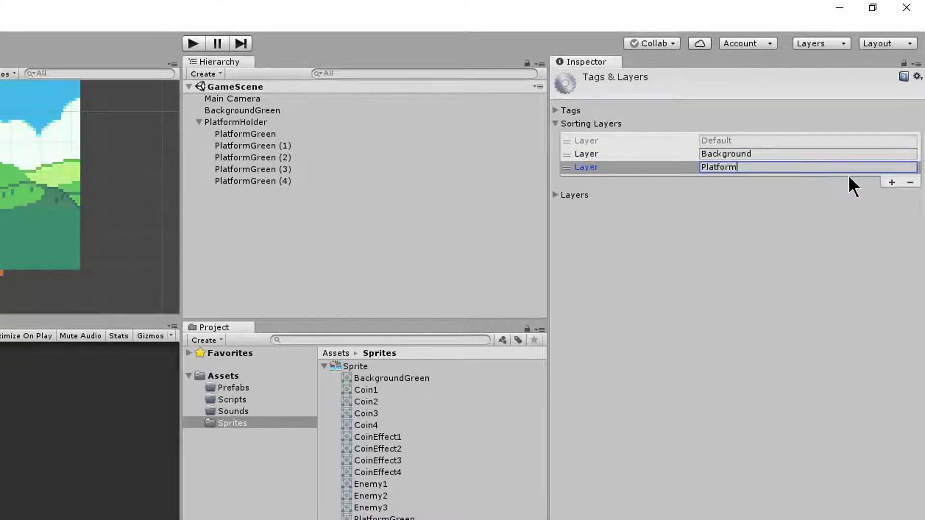
left_click(890, 182)
left_click(845, 180)
type("Enemies")
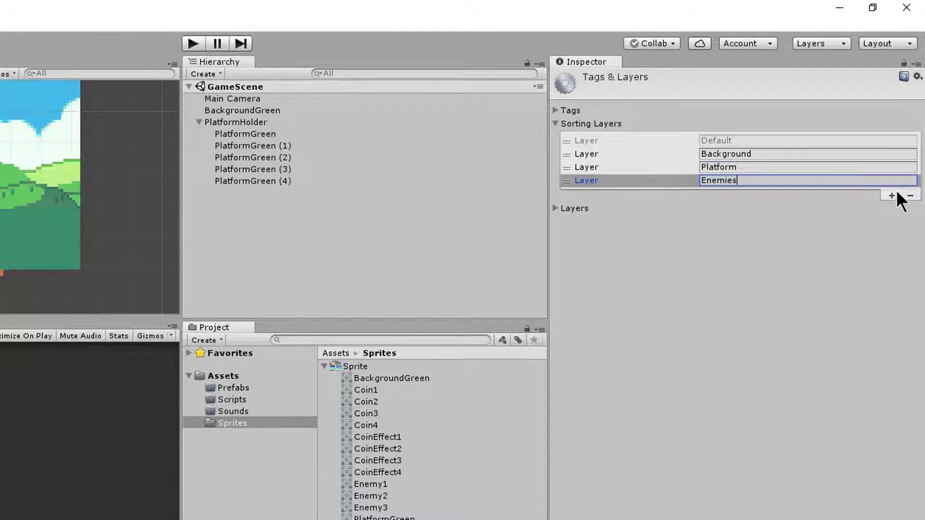
Add sorting layers named PickUp and Player below Enemies
left_click(892, 196)
left_click(841, 194)
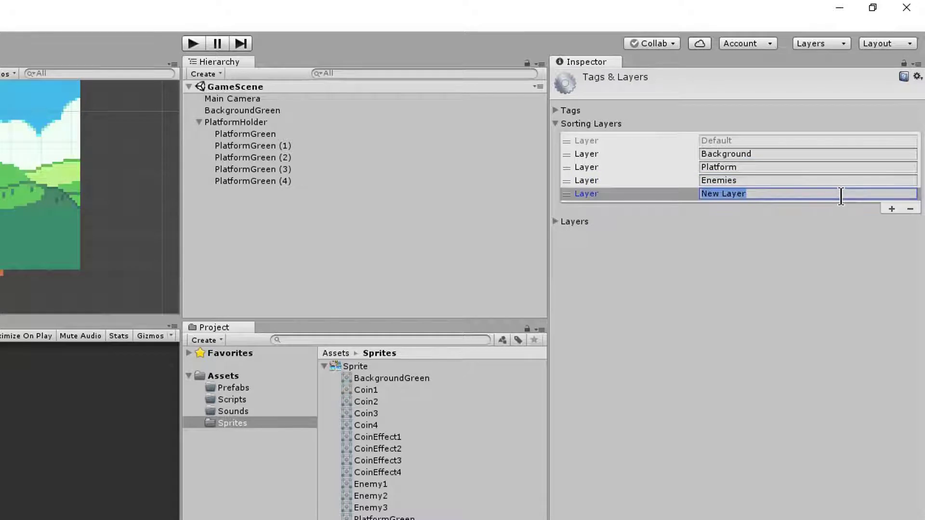
type("PickUp")
left_click(892, 208)
left_click(860, 211)
type("Player")
Add a final sorting layer named Gui at the end of the sorting layer list
left_click(892, 223)
left_click(886, 221)
type("Gui")
left_click(779, 326)
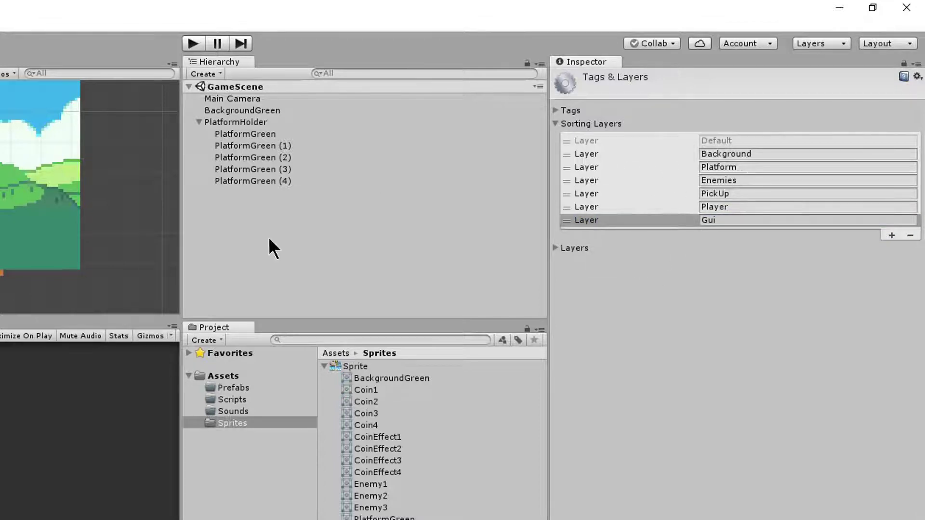
Assign all five PlatformGreen tiles to the Platform sorting layer and review the order of the sorting layers
left_click(260, 134)
left_click(268, 181, "shift")
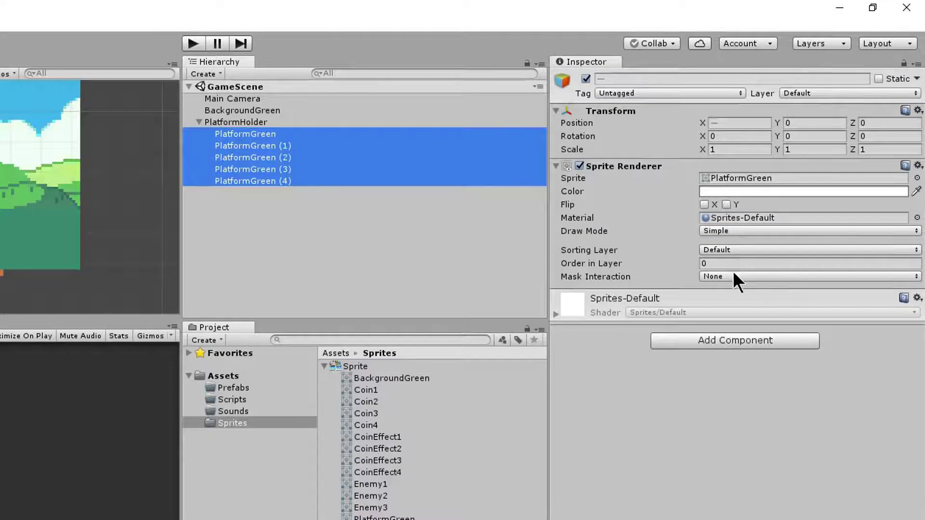
left_click(736, 250)
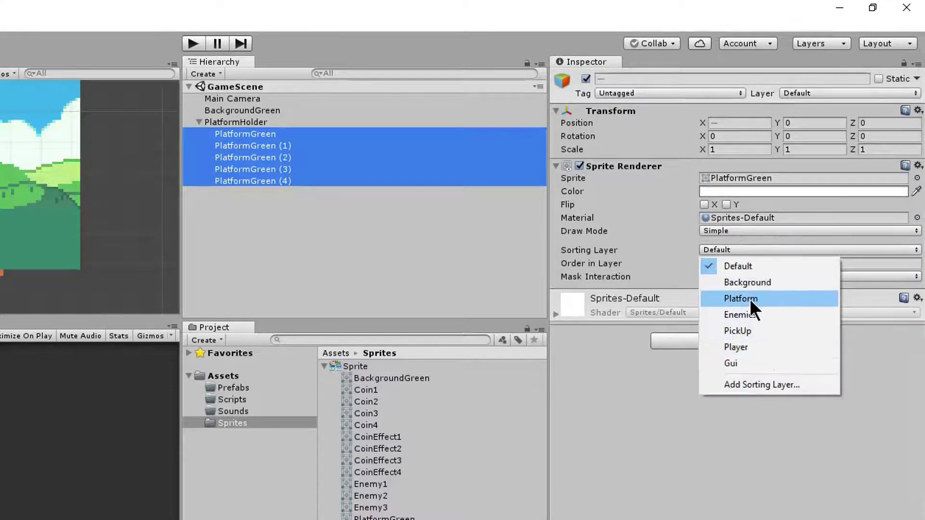
left_click(750, 298)
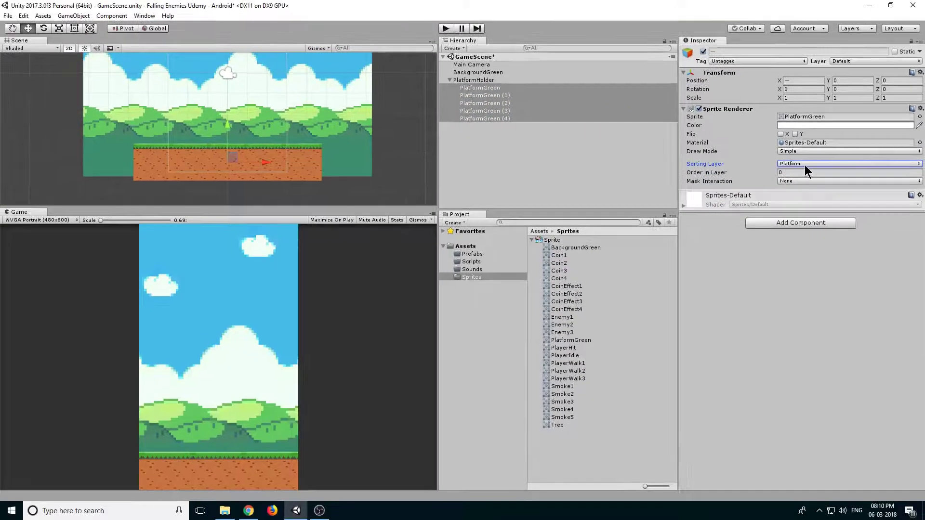
left_click(799, 171)
left_click(808, 265)
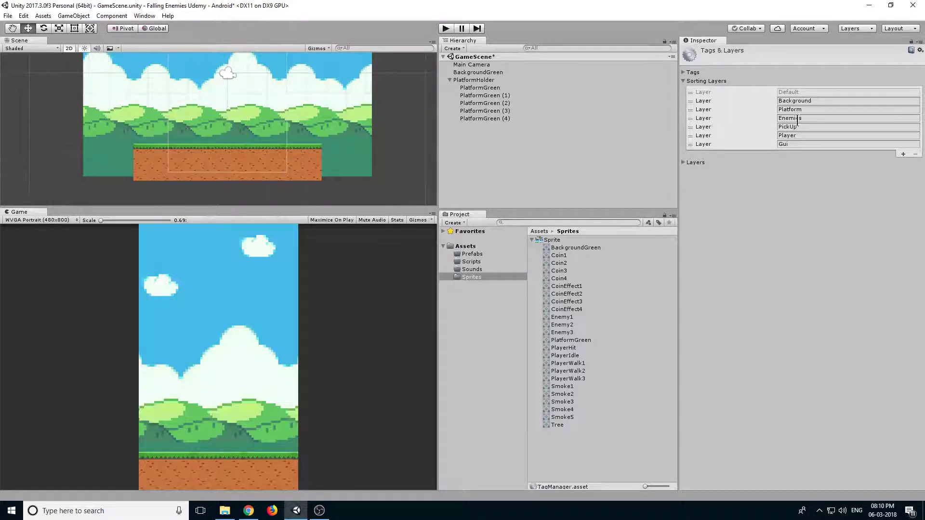
left_click(476, 166)
Collapse PlatformHolder and assign BackgroundGreen to the Background sorting layer
left_click(449, 79)
left_click(486, 72)
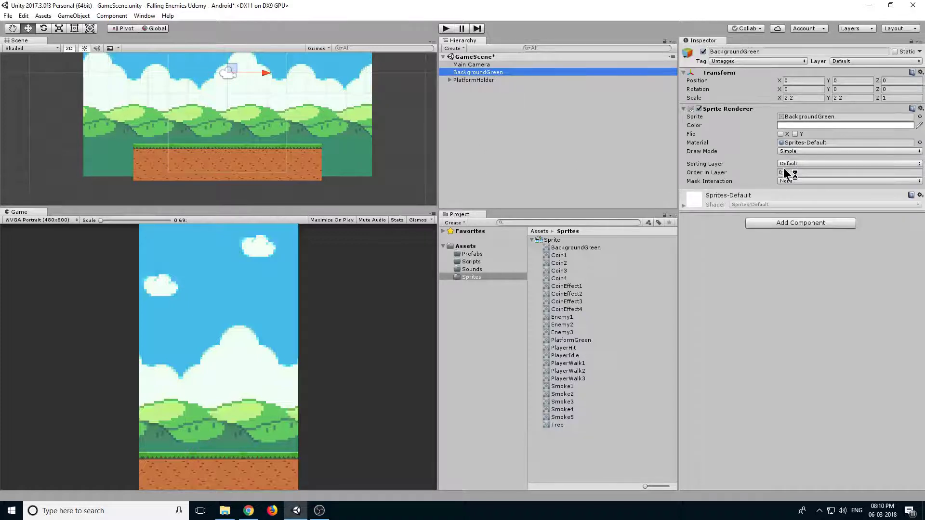
left_click(814, 163)
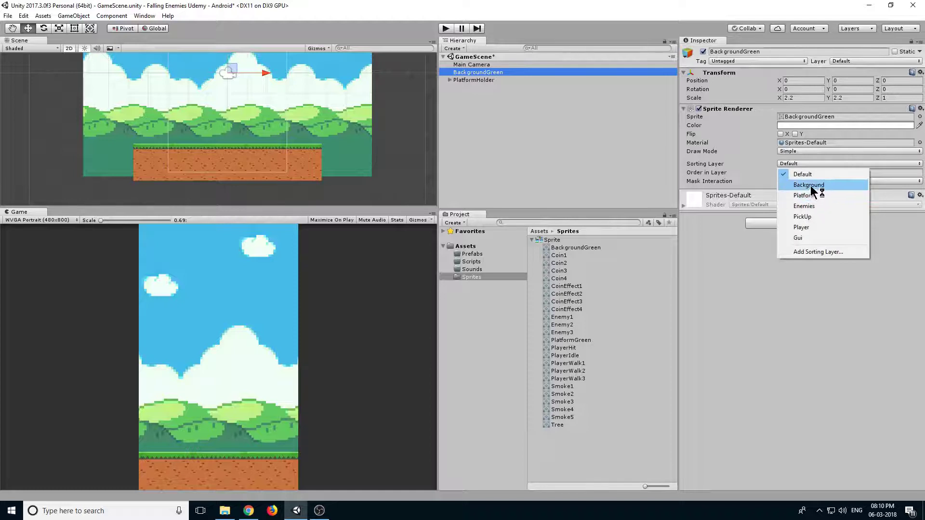
left_click(811, 185)
Save the scene and briefly play-test it to check that the platform renders in front of the background
left_click(533, 154)
key("ctrl+s")
left_click(446, 29)
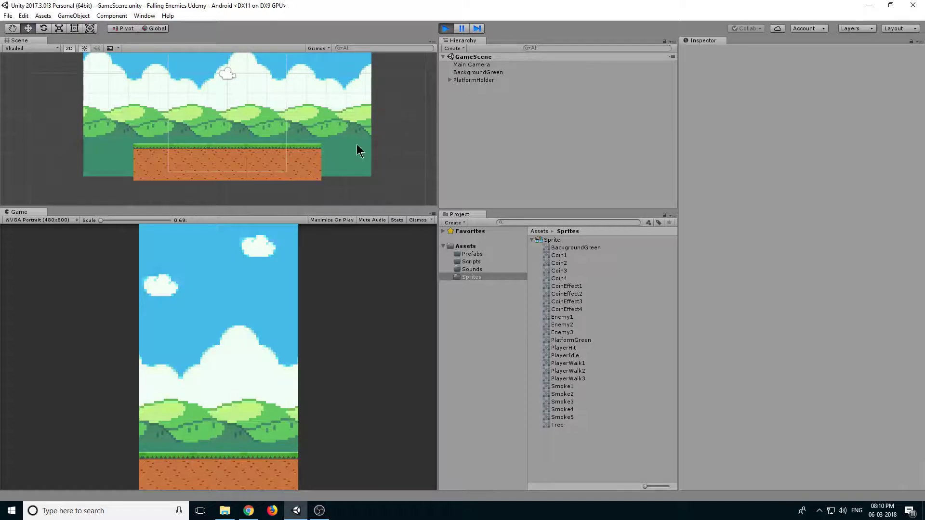
left_click(446, 28)
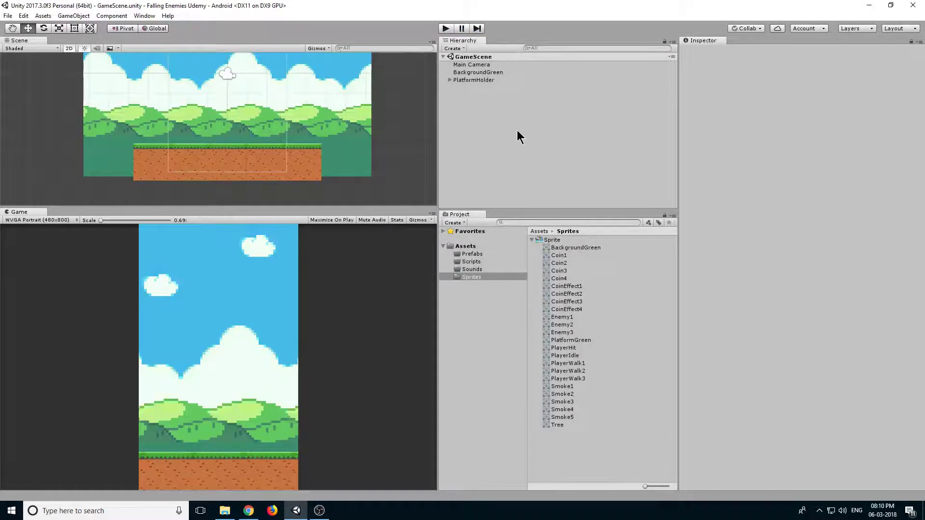
Give the project assets slightly more room and collapse the Sprite sheet in the Sprites folder, leaving no scene object selected
left_click_drag(543, 209, 544, 202)
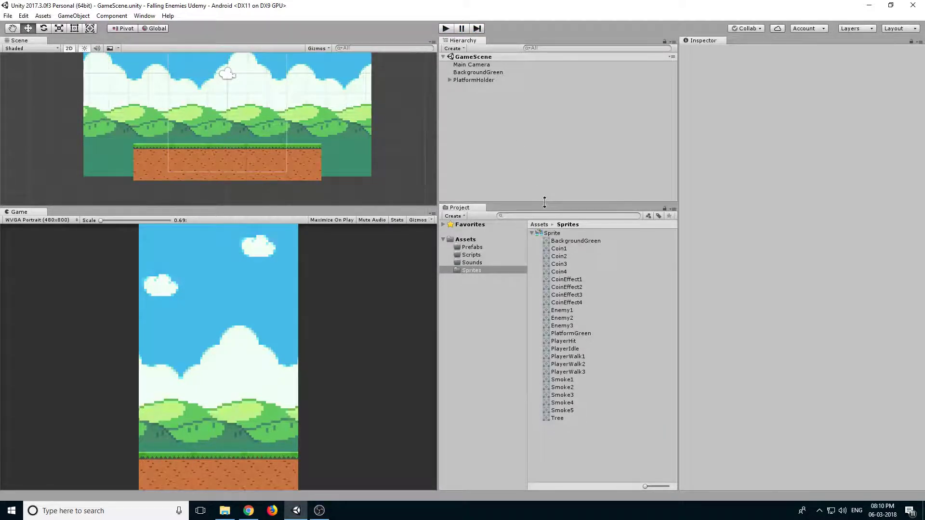
left_click(532, 234)
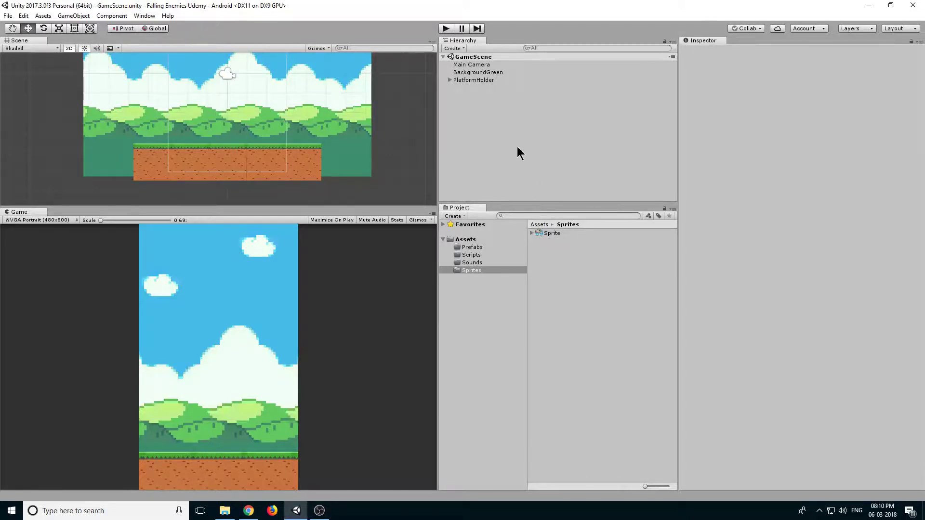
middle_click_drag(313, 116, 302, 147)
scroll(306, 127, "down", 3)
left_click(480, 79)
left_click(495, 135)
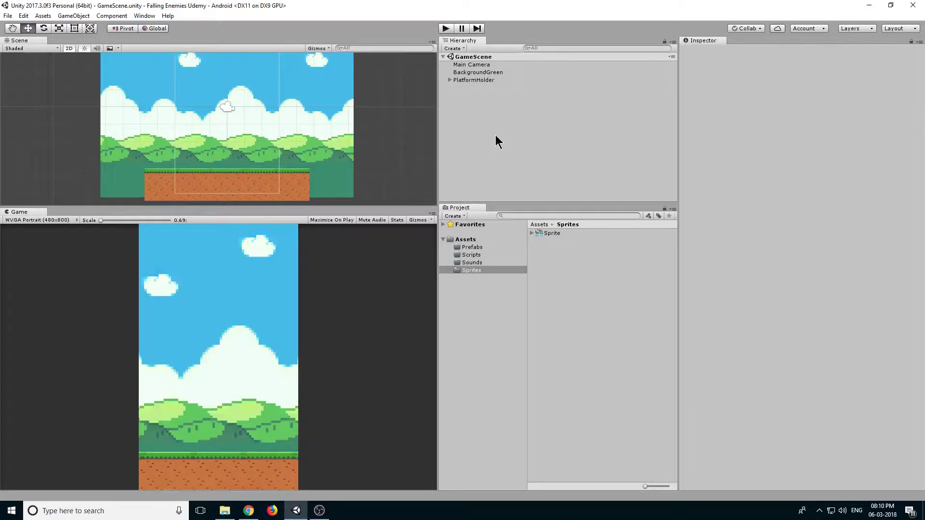